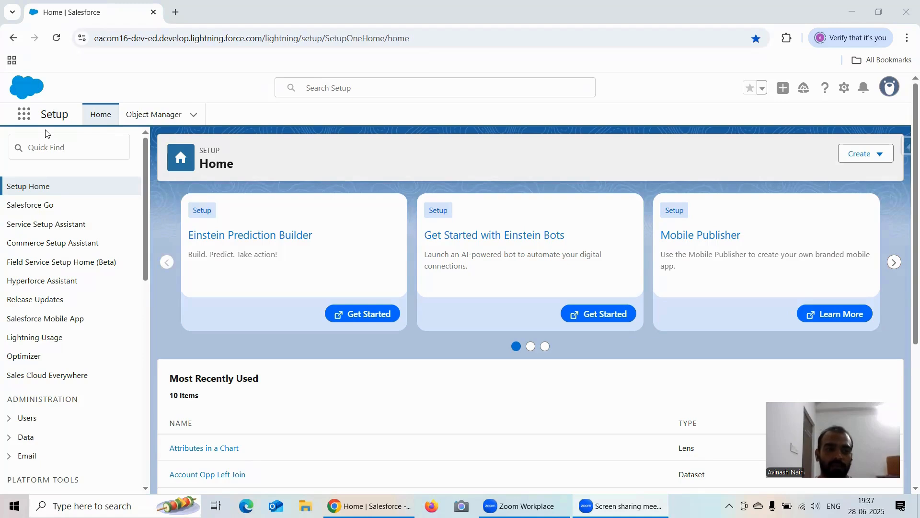
# Launch Analytics Studio and explore the Account Opp Left Join dataset in a new lens.
pyautogui.click(24, 114)
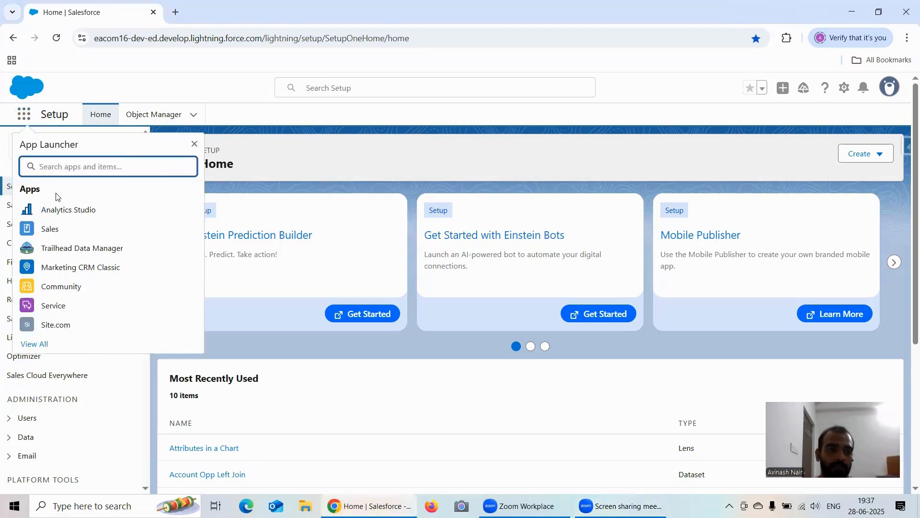
pyautogui.click(132, 209)
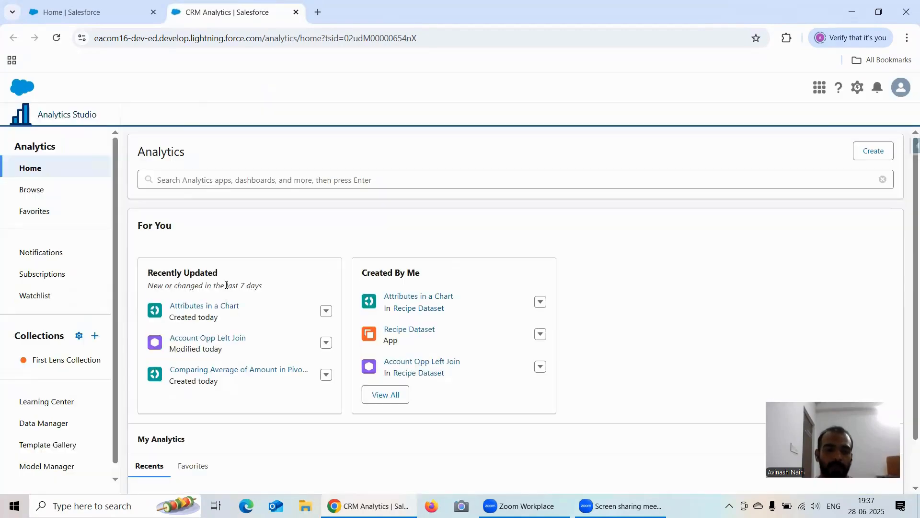
pyautogui.click(207, 337)
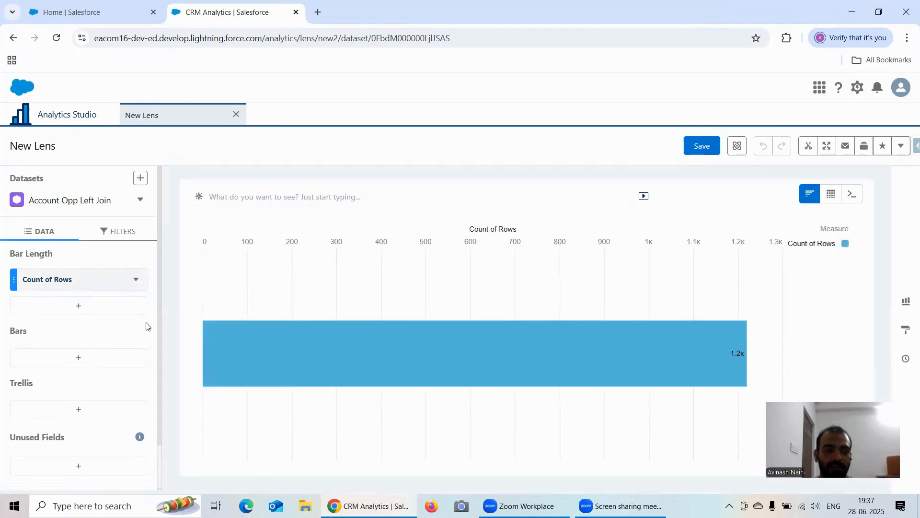
# Group the lens by Account ID (Id) and show the row counts as a table instead of a bar chart.
pyautogui.click(142, 357)
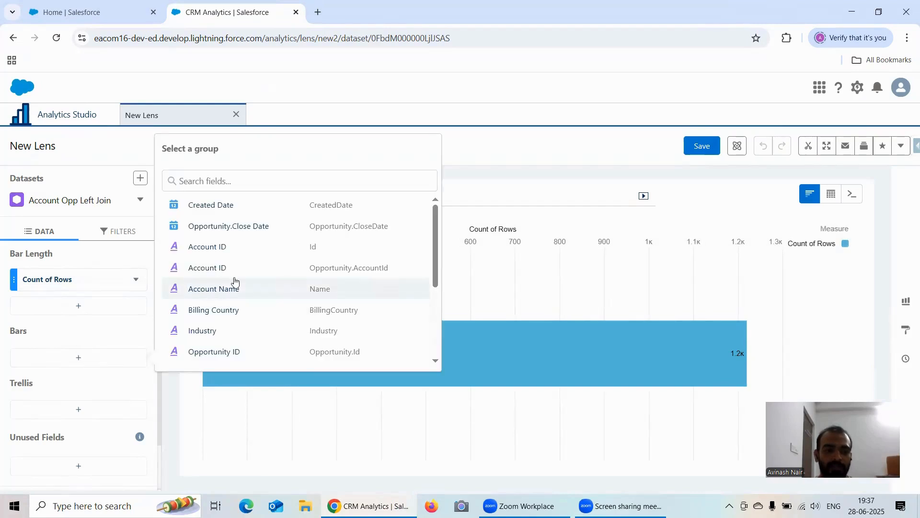
pyautogui.click(221, 249)
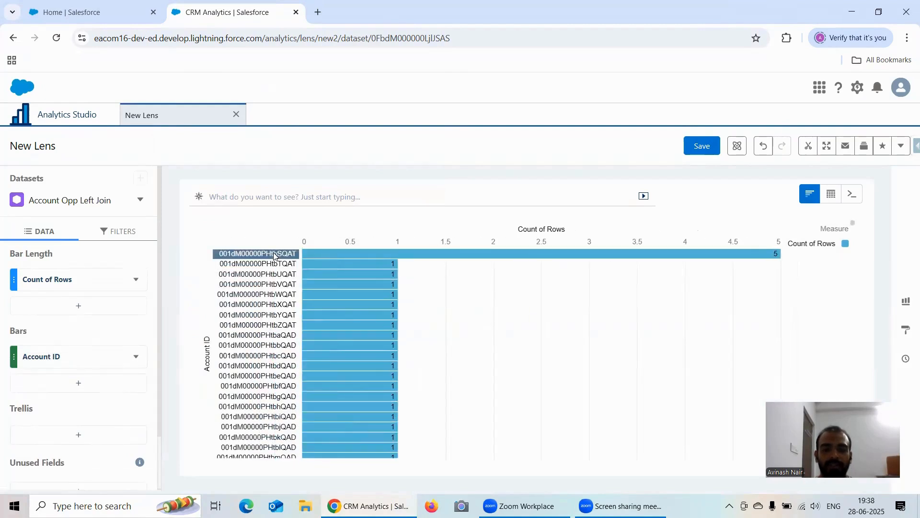
pyautogui.click(825, 199)
pyautogui.click(801, 233)
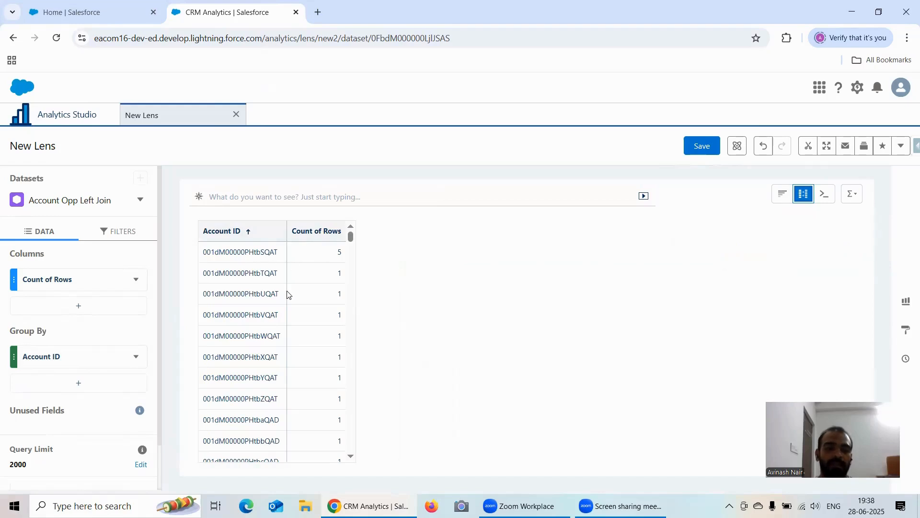
# Open the action configuration of the Account ID grouping and set its record ID field to Account ID.
pyautogui.scroll(-1, 97, 322)
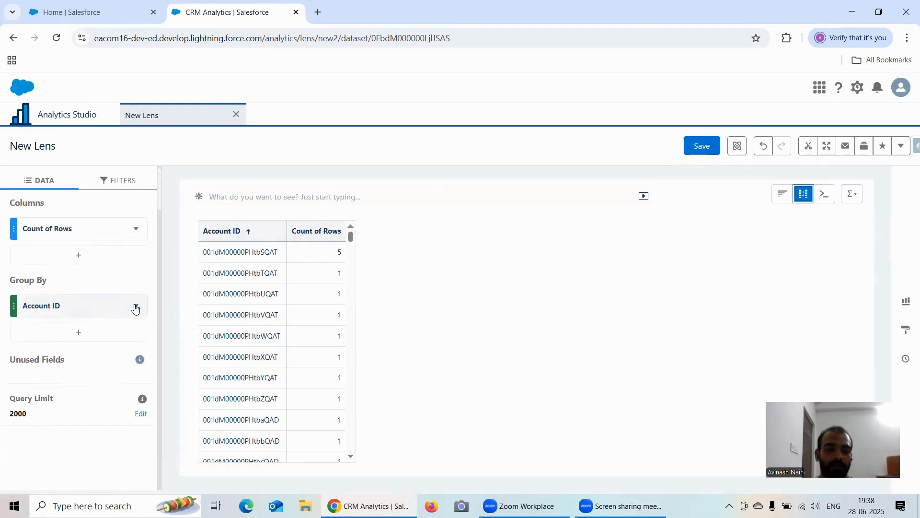
pyautogui.click(136, 307)
pyautogui.click(175, 200)
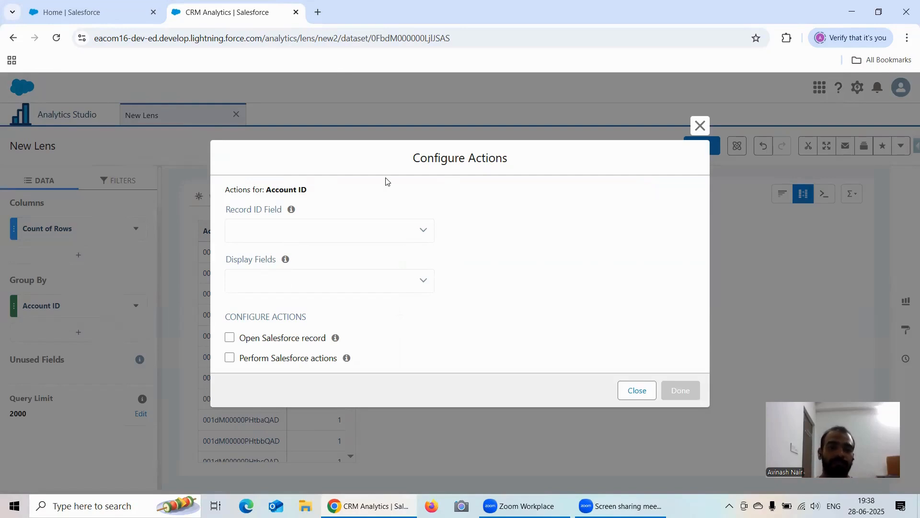
pyautogui.moveTo(291, 212)
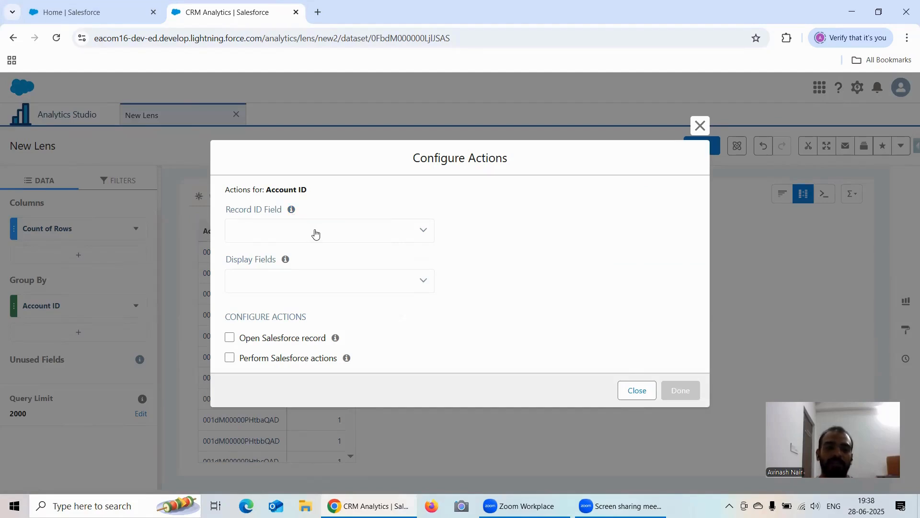
pyautogui.click(315, 232)
pyautogui.click(288, 273)
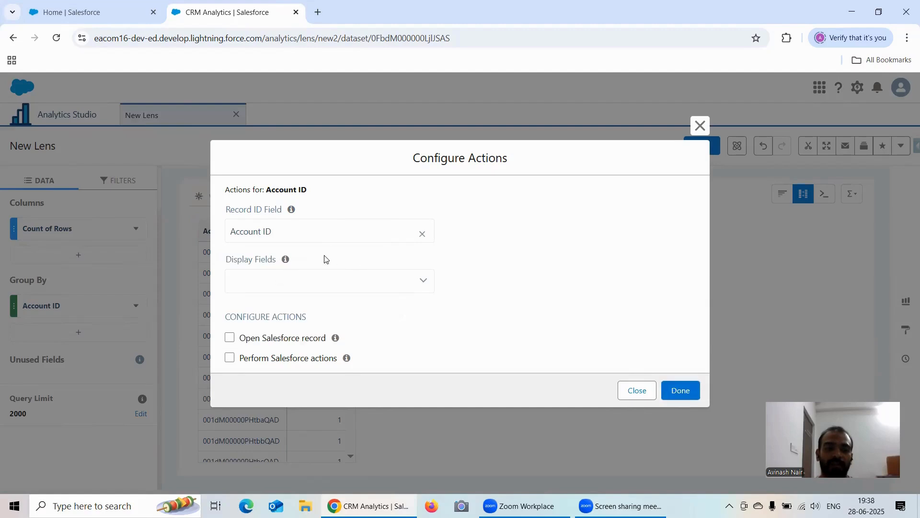
# Add Account ID as the display field and save the action configuration.
pyautogui.moveTo(285, 260)
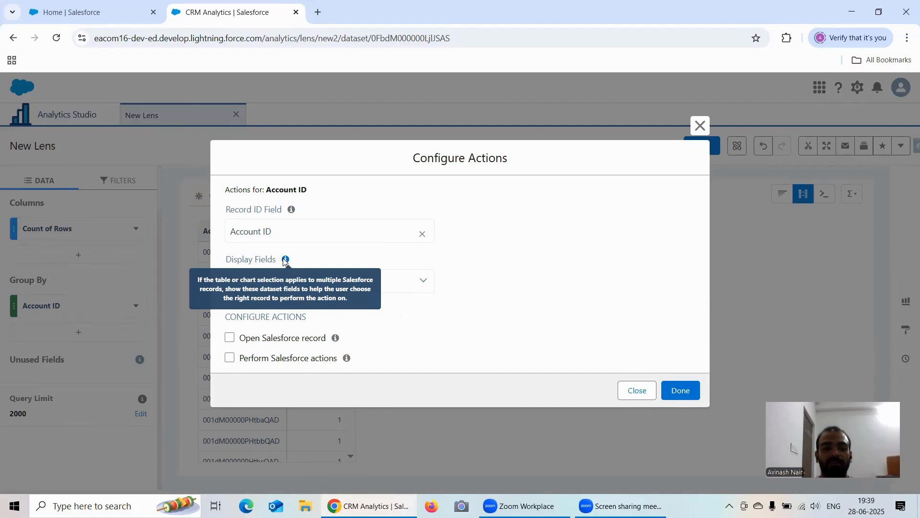
pyautogui.click(358, 281)
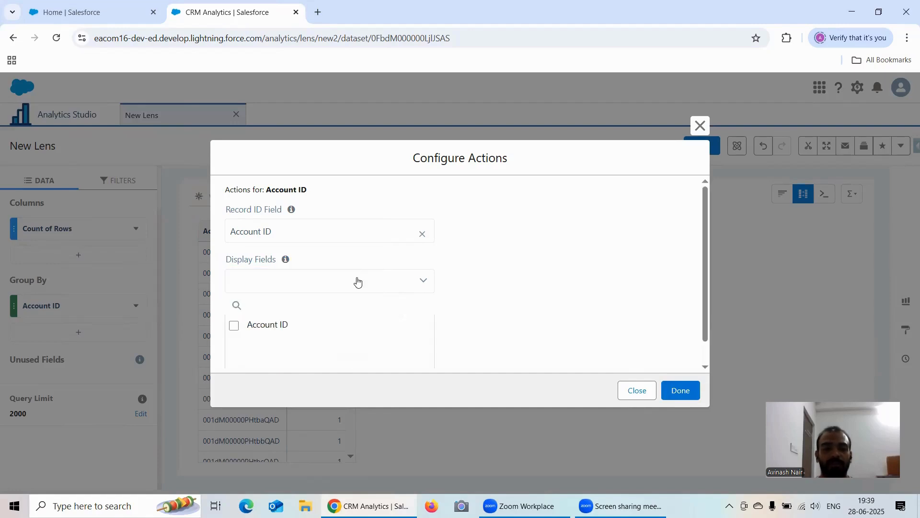
pyautogui.click(234, 326)
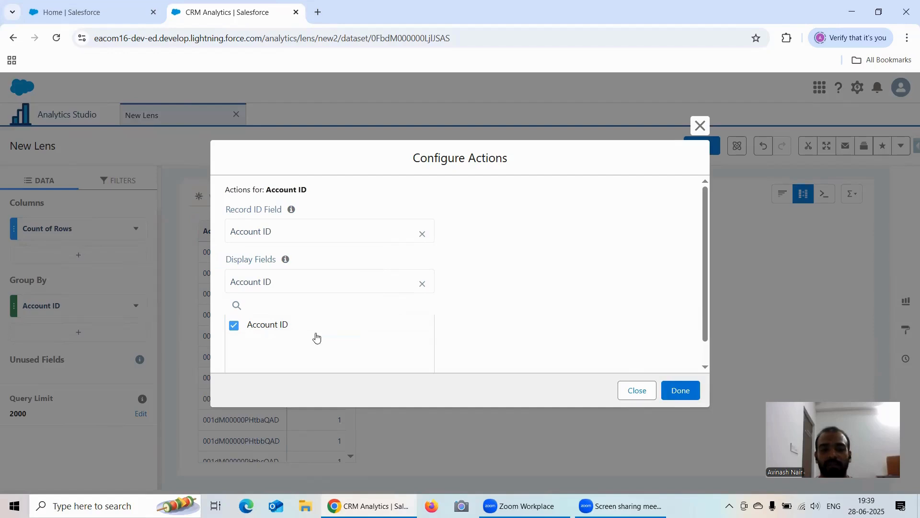
pyautogui.scroll(-1, 382, 296)
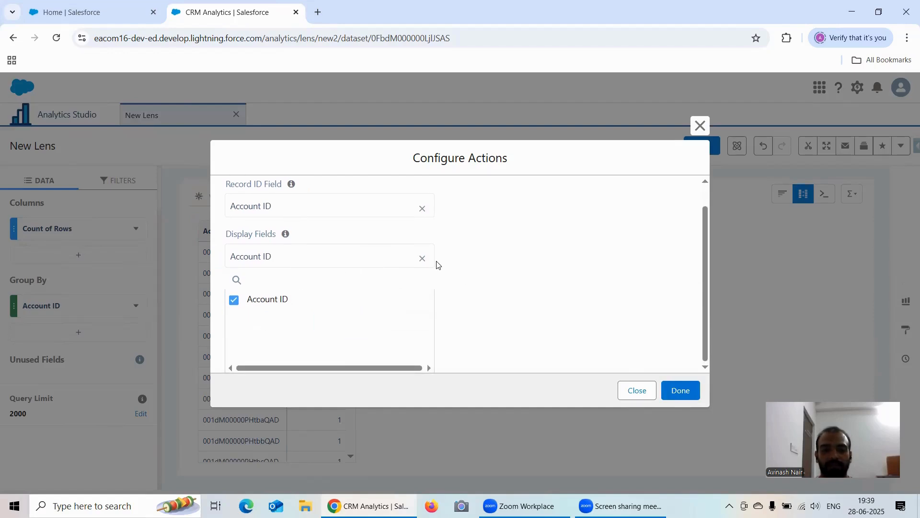
pyautogui.click(678, 392)
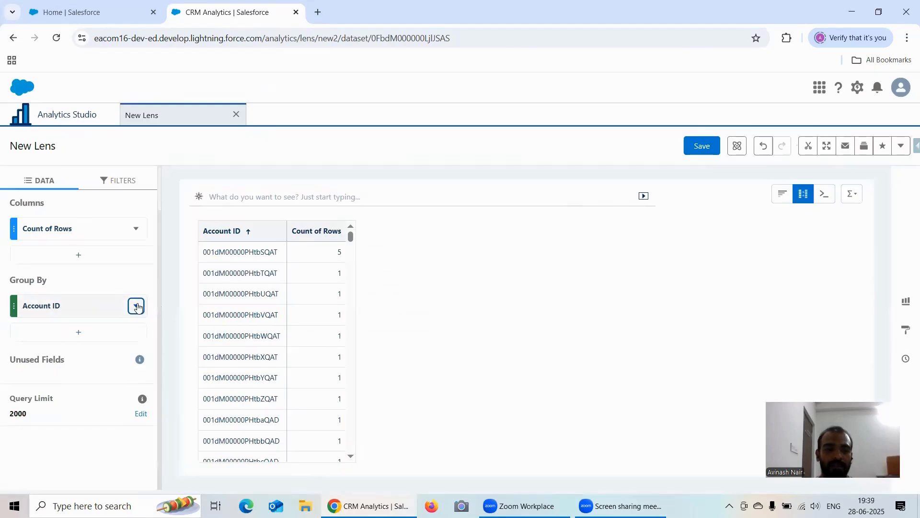
# Enable the Open Salesforce record action for Account ID with Salesforce Record as the target, and save it.
pyautogui.click(136, 305)
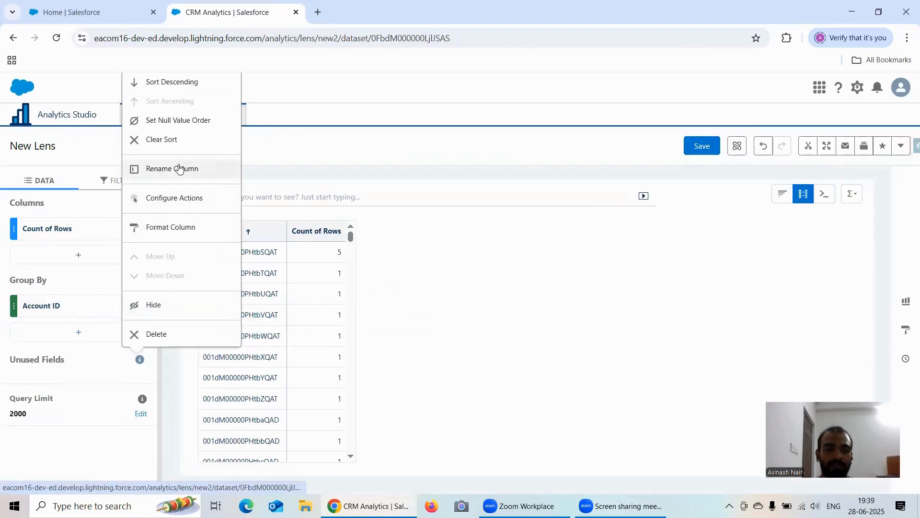
pyautogui.click(174, 200)
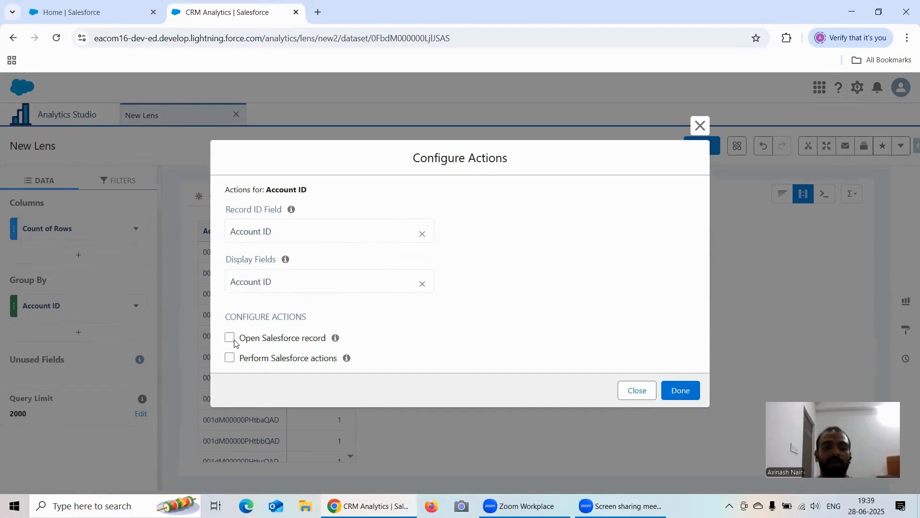
pyautogui.moveTo(337, 339)
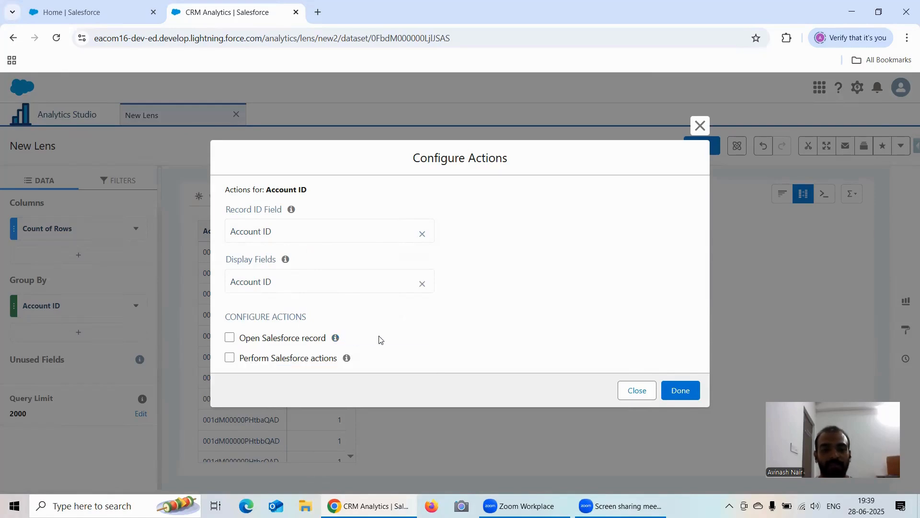
pyautogui.moveTo(347, 360)
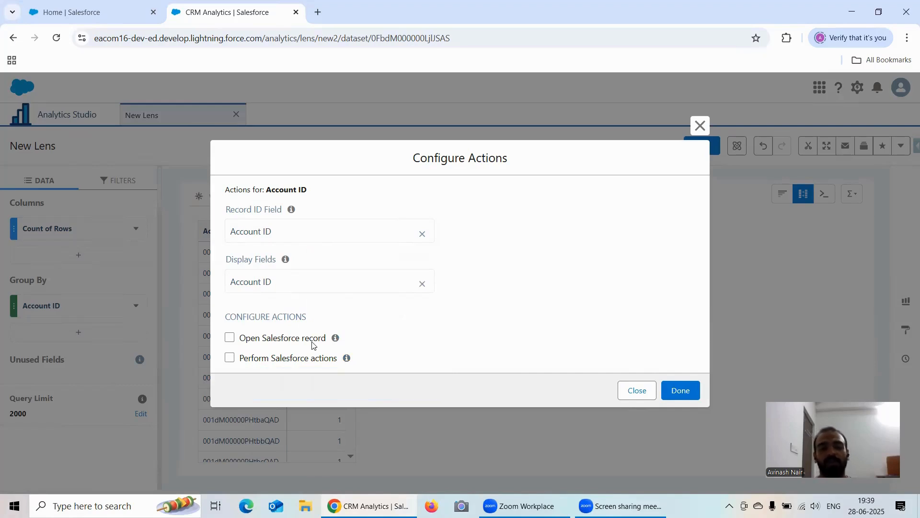
pyautogui.click(230, 337)
pyautogui.click(304, 345)
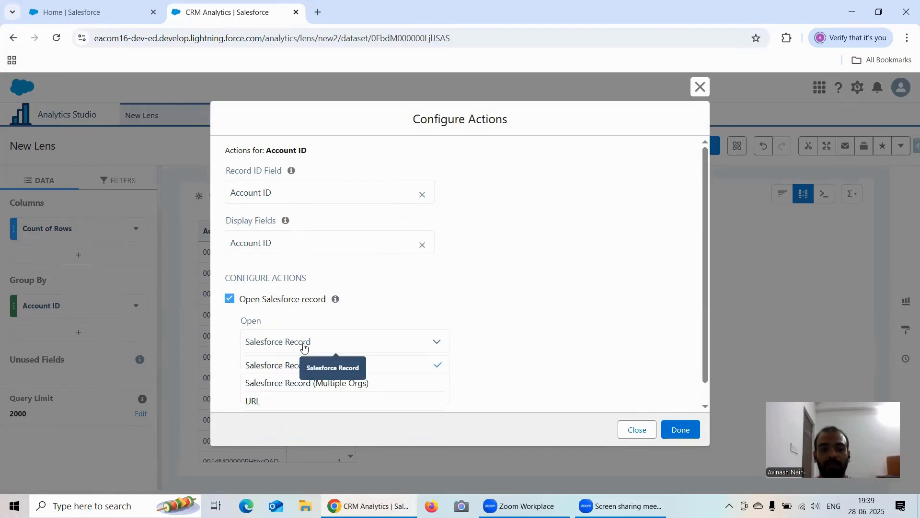
pyautogui.scroll(-1, 357, 367)
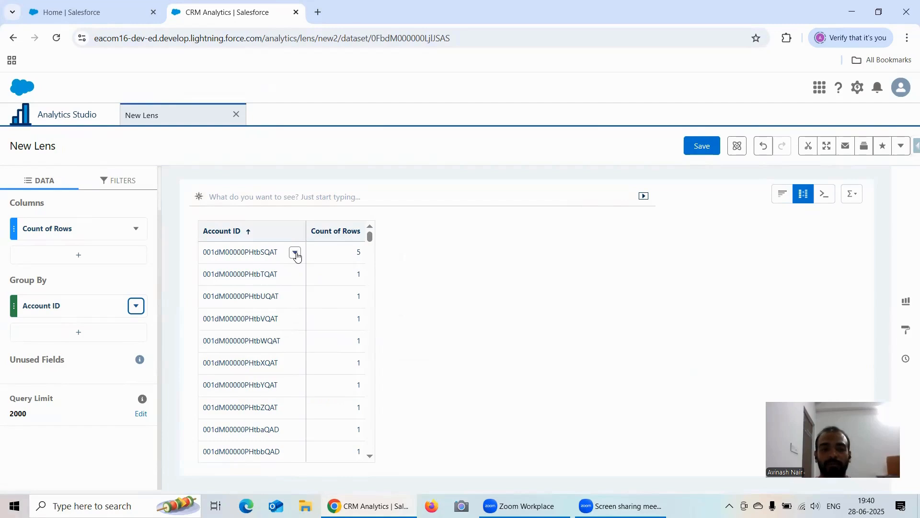
# Add Account Name as a second grouping to the table.
pyautogui.click(295, 254)
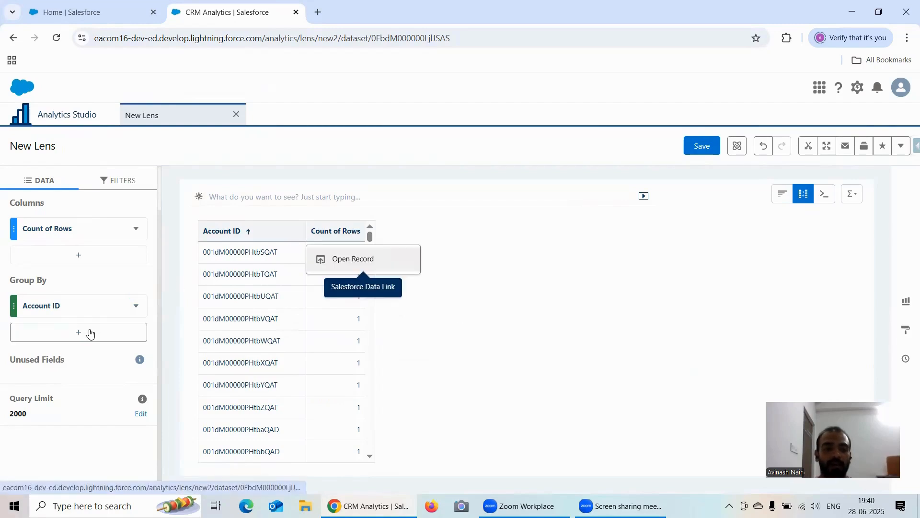
pyautogui.click(110, 331)
pyautogui.click(237, 270)
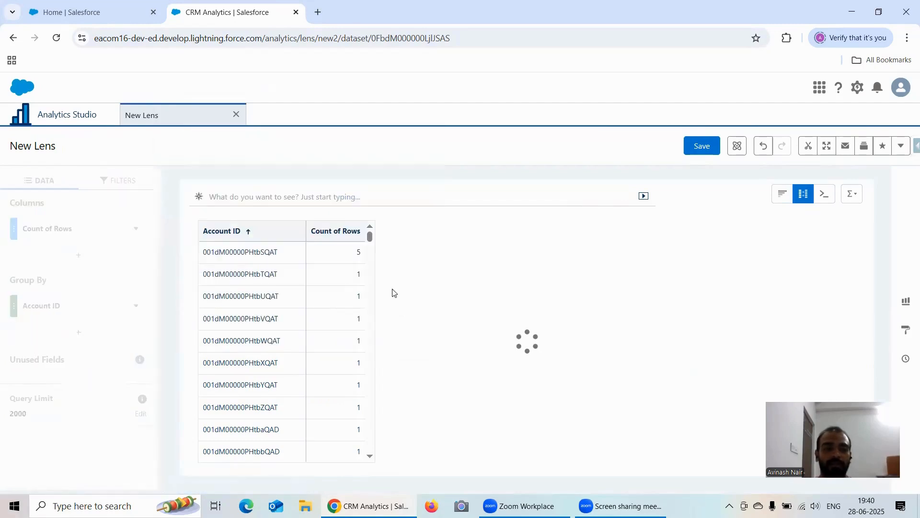
# Open the Salesforce record of the Maple Leaf Laptops & Gadgets row to test the action, compare it with the lens, and close the record.
pyautogui.click(295, 253)
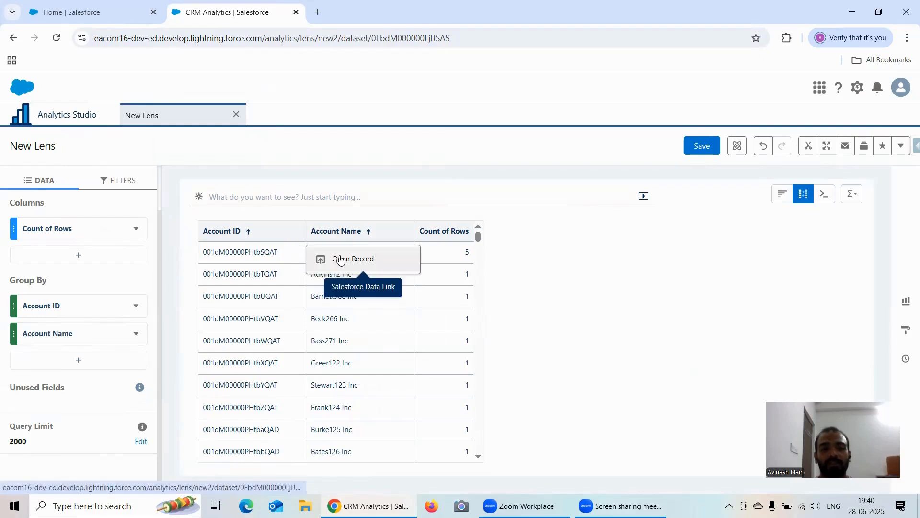
pyautogui.click(350, 285)
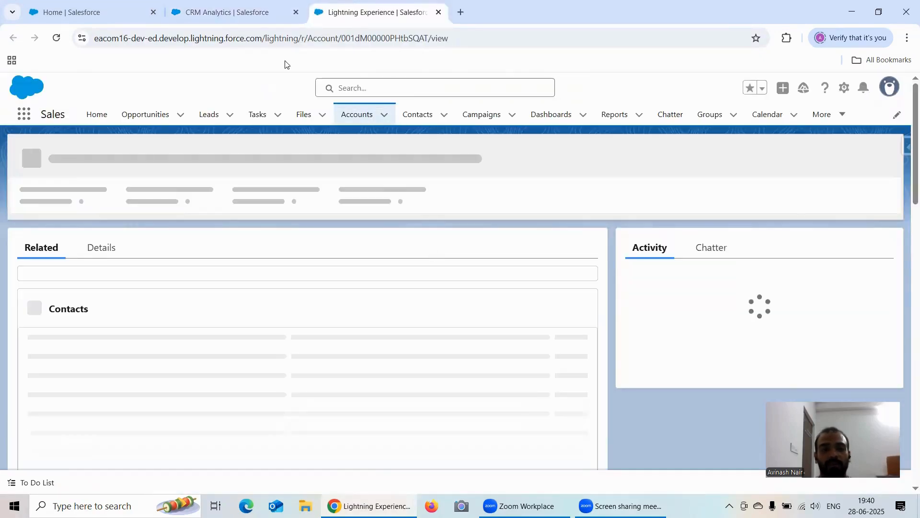
pyautogui.click(242, 14)
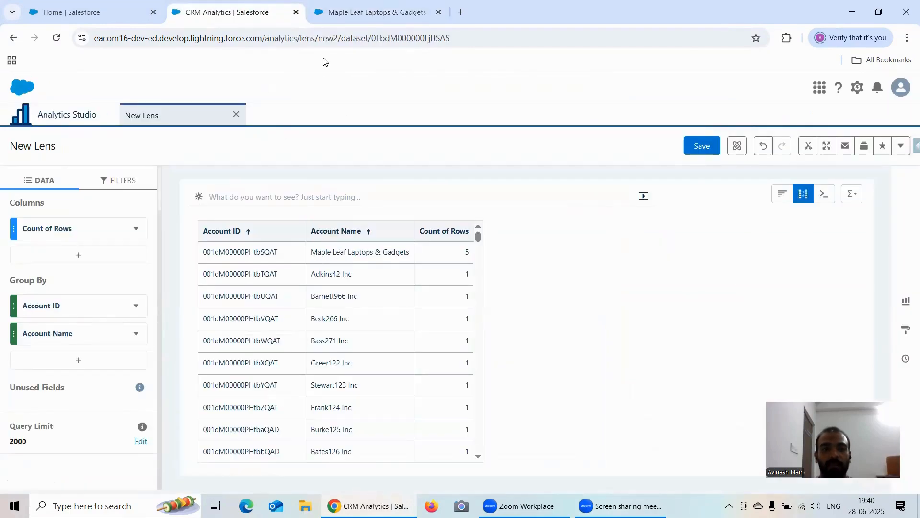
pyautogui.click(333, 13)
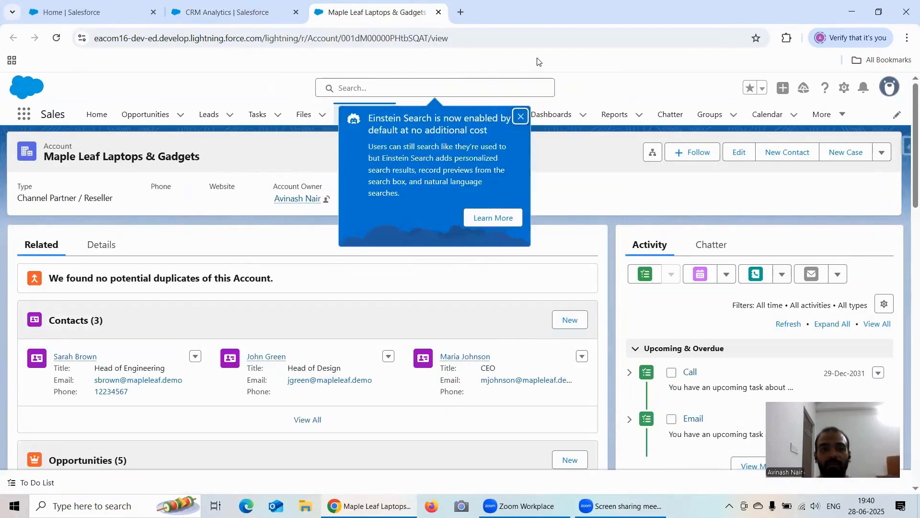
pyautogui.hotkey('ctrl', 'w')
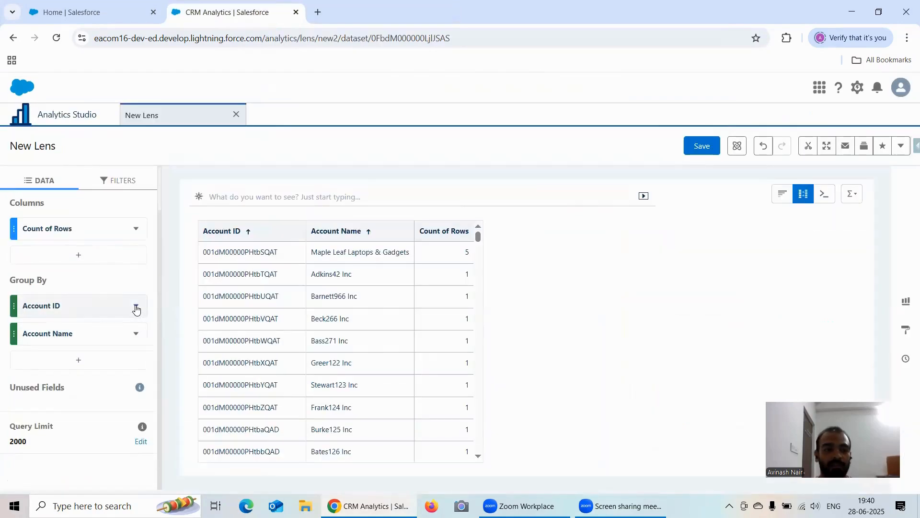
pyautogui.click(135, 306)
pyautogui.click(136, 306)
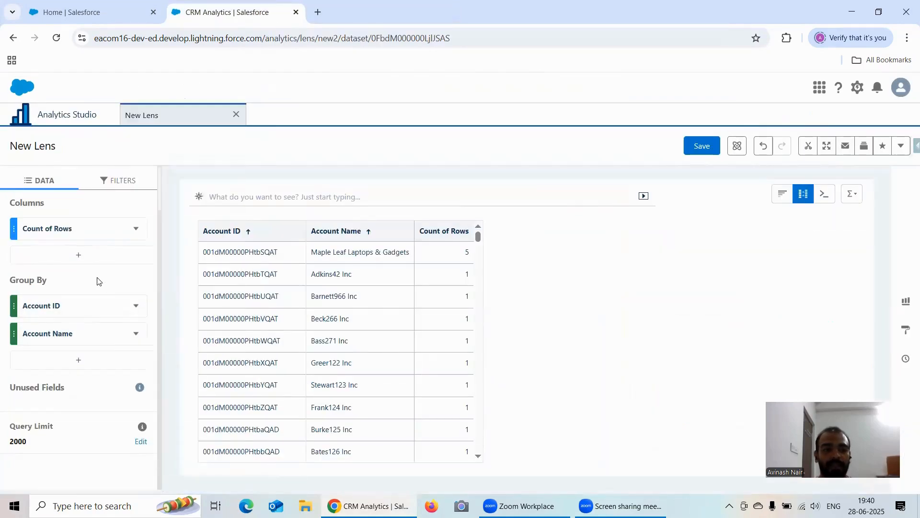
pyautogui.click(136, 335)
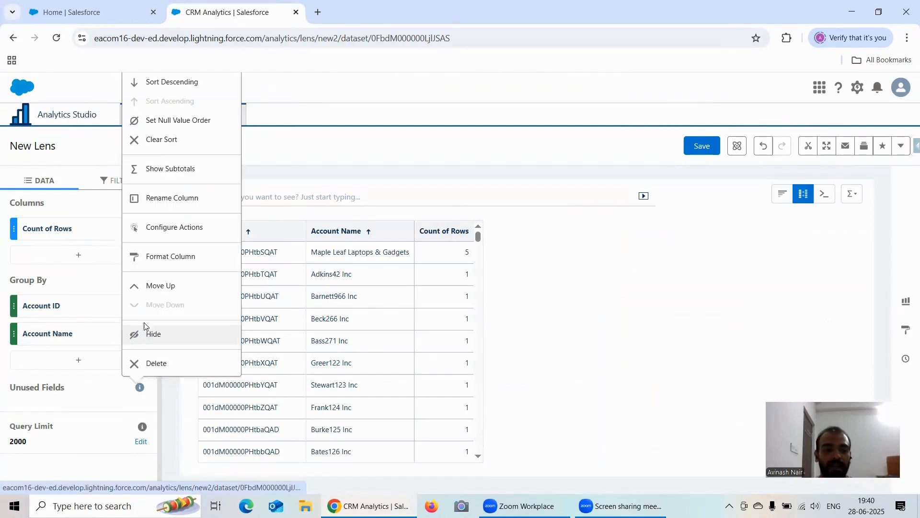
pyautogui.click(165, 229)
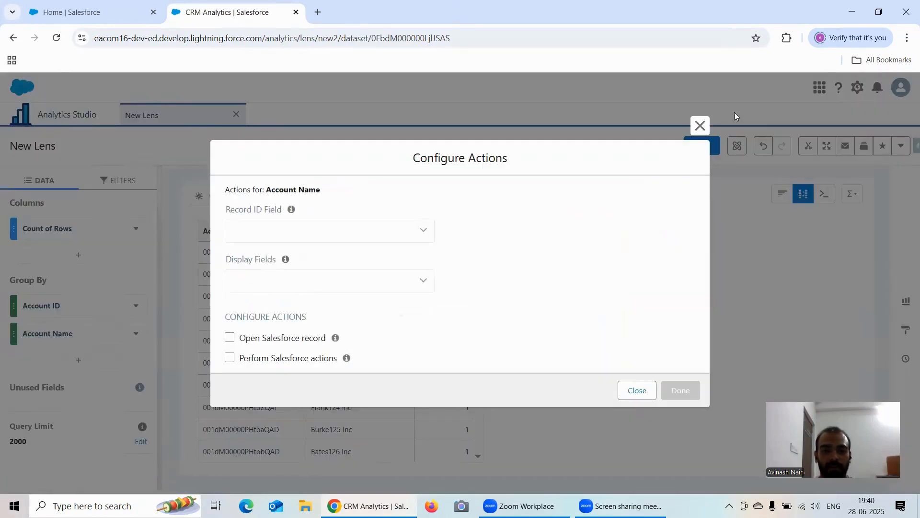
pyautogui.click(700, 126)
# Change the Open Salesforce record action of the Account ID grouping so that it opens a URL.
pyautogui.click(137, 305)
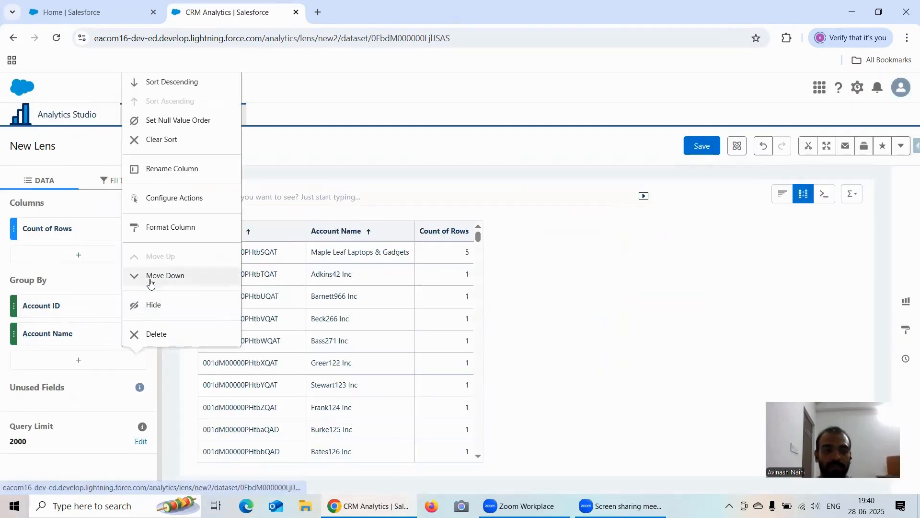
pyautogui.click(168, 206)
pyautogui.click(297, 341)
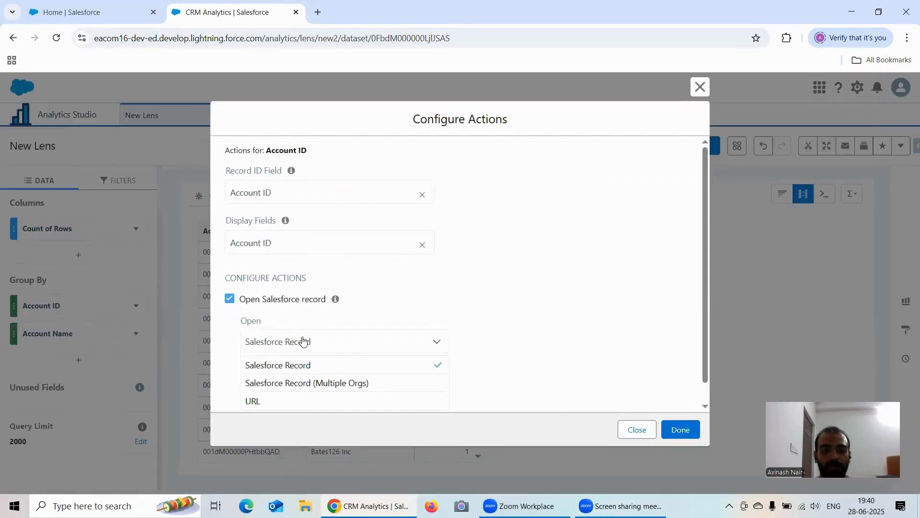
pyautogui.click(294, 378)
pyautogui.scroll(-1, 313, 353)
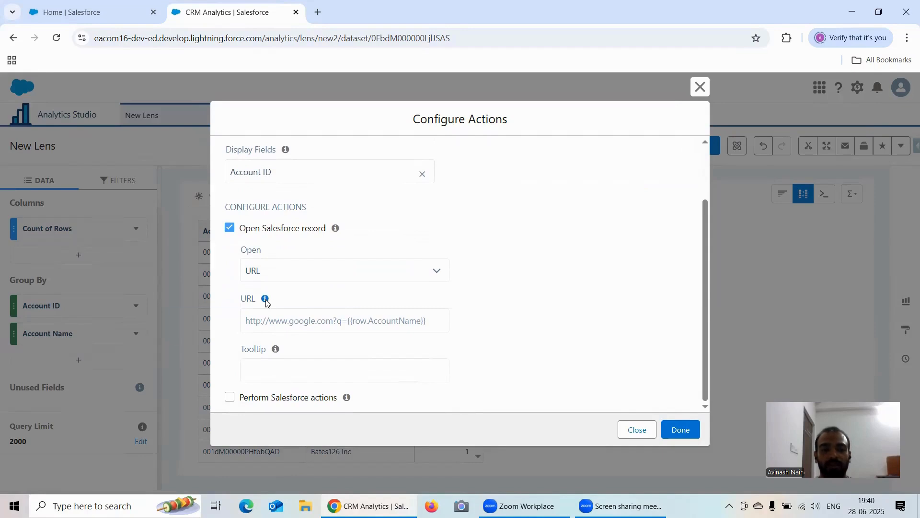
pyautogui.moveTo(267, 302)
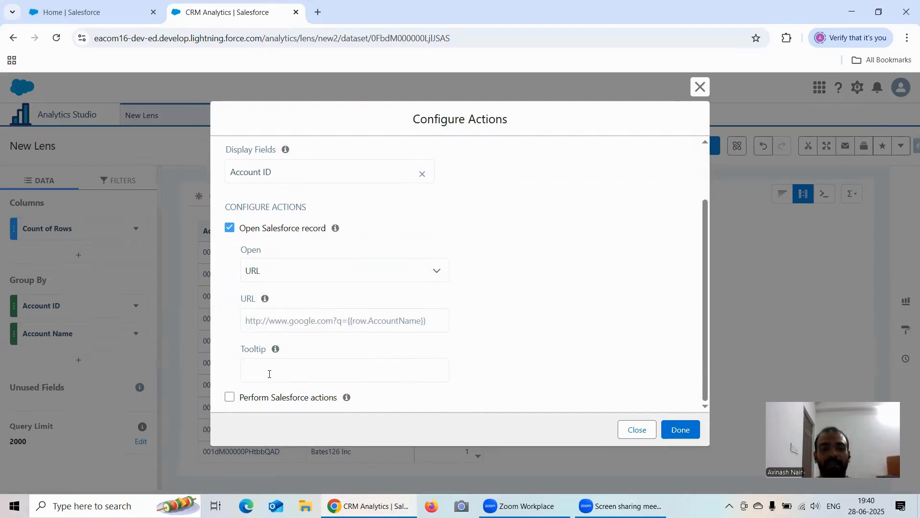
# Set the Open Salesforce record action of the Account ID grouping back to Salesforce Record and save the action.
pyautogui.click(275, 282)
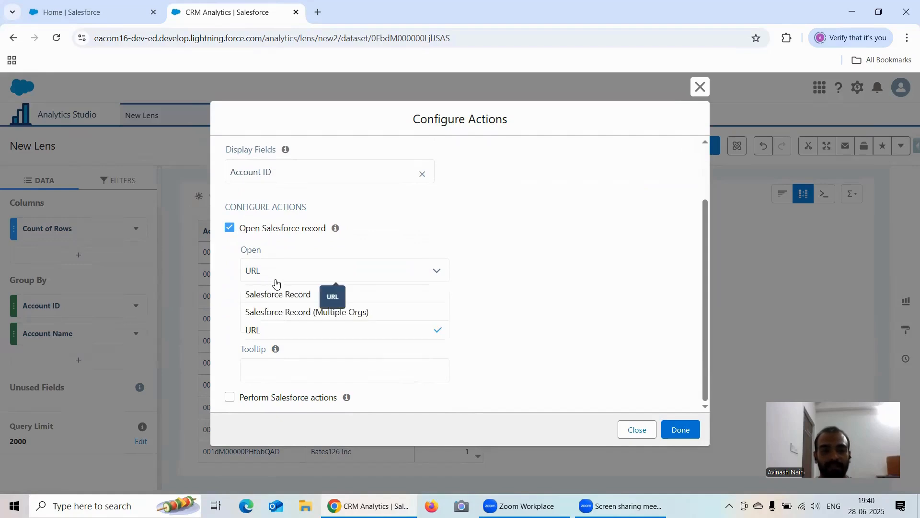
pyautogui.click(313, 296)
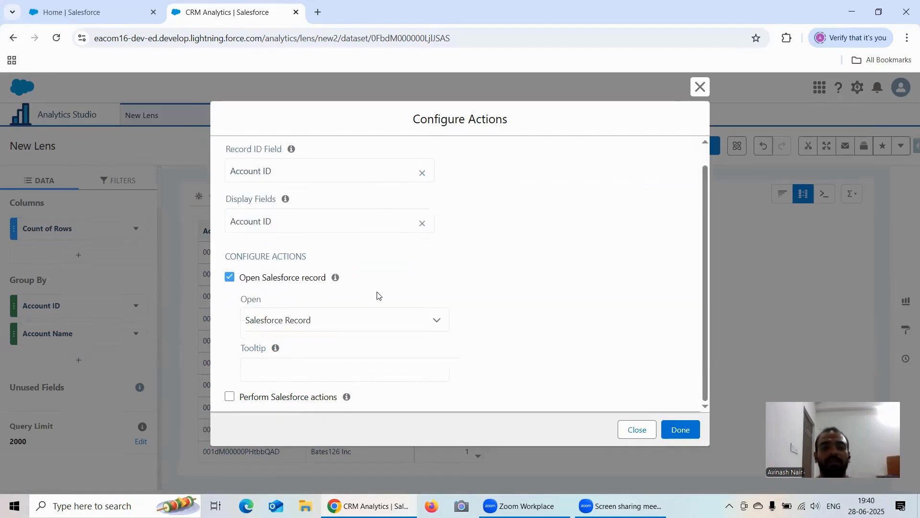
pyautogui.click(691, 430)
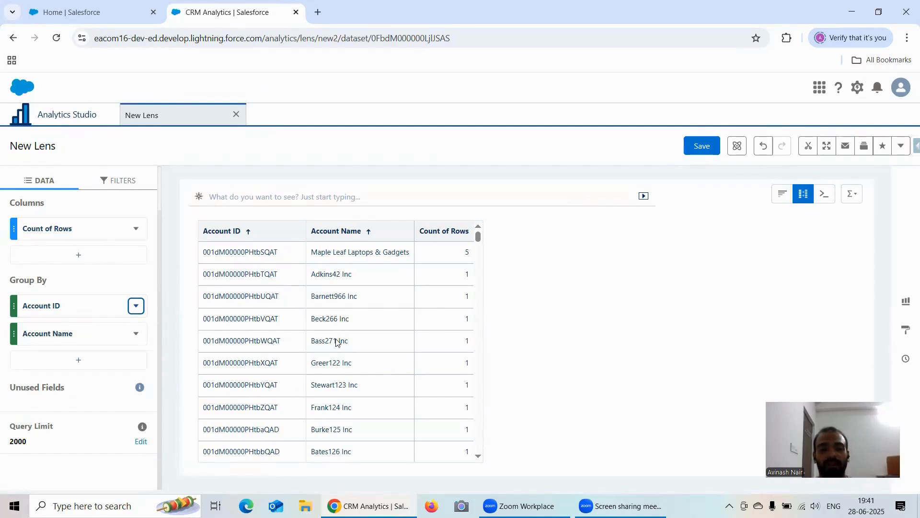
# Open the Salesforce record of the Nash127 Inc row to test the action, and return to the lens.
pyautogui.scroll(-3, 307, 352)
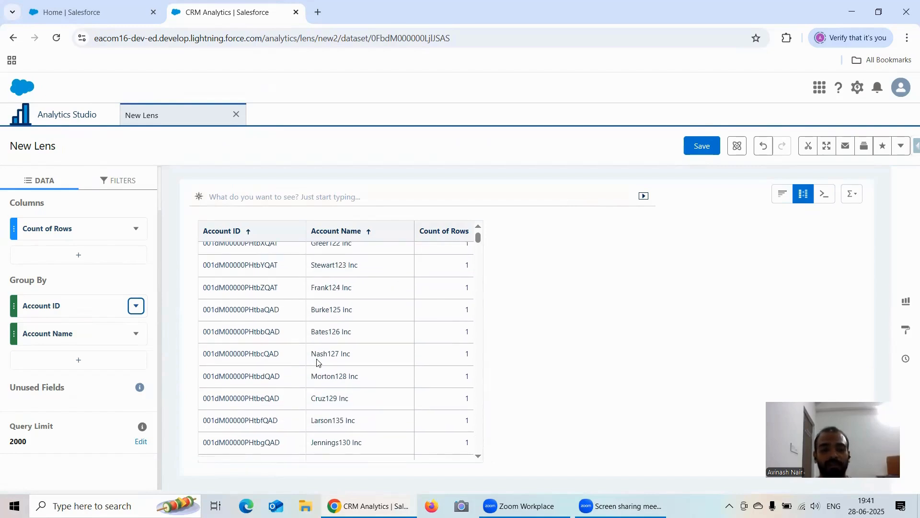
pyautogui.click(294, 357)
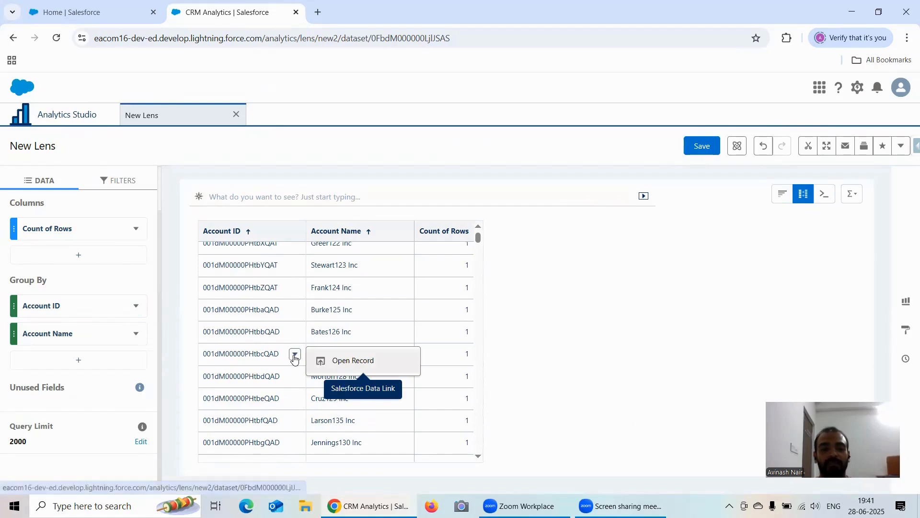
pyautogui.click(331, 360)
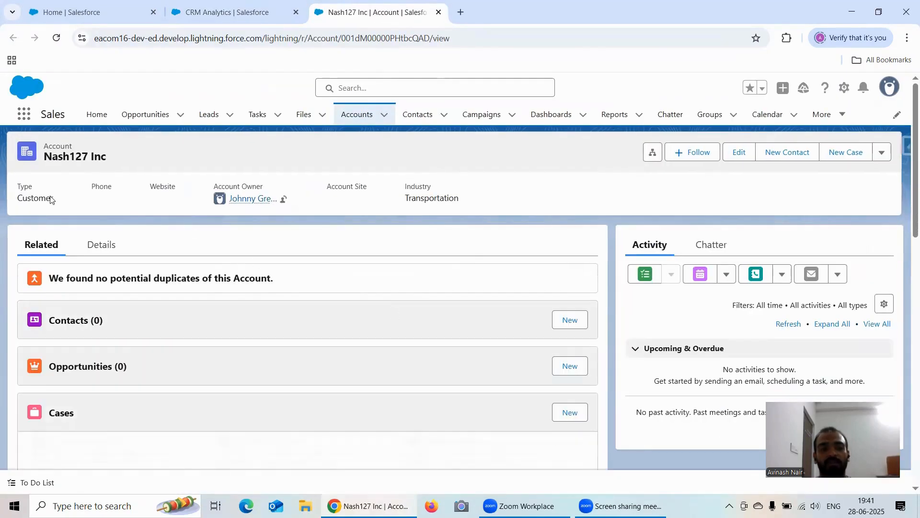
pyautogui.click(201, 12)
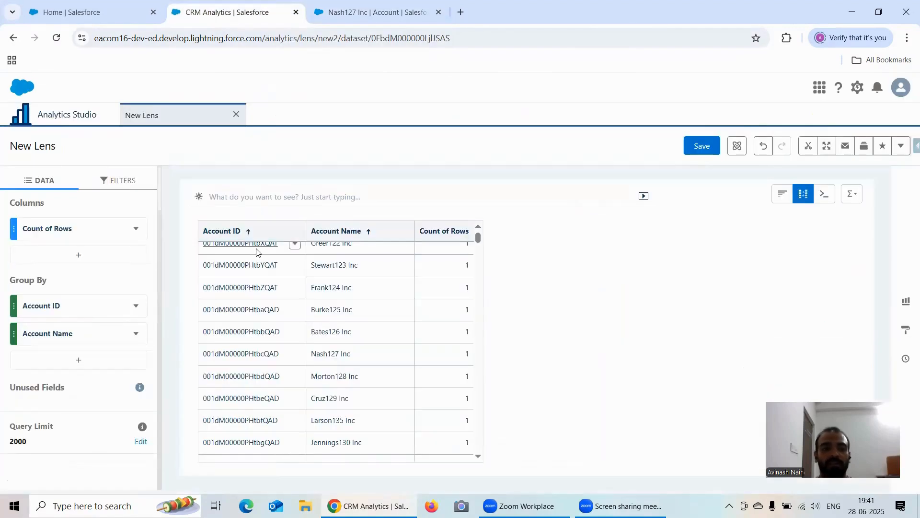
# Duplicate the lens in a new browser tab and show its data as a values table.
pyautogui.rightClick(229, 12)
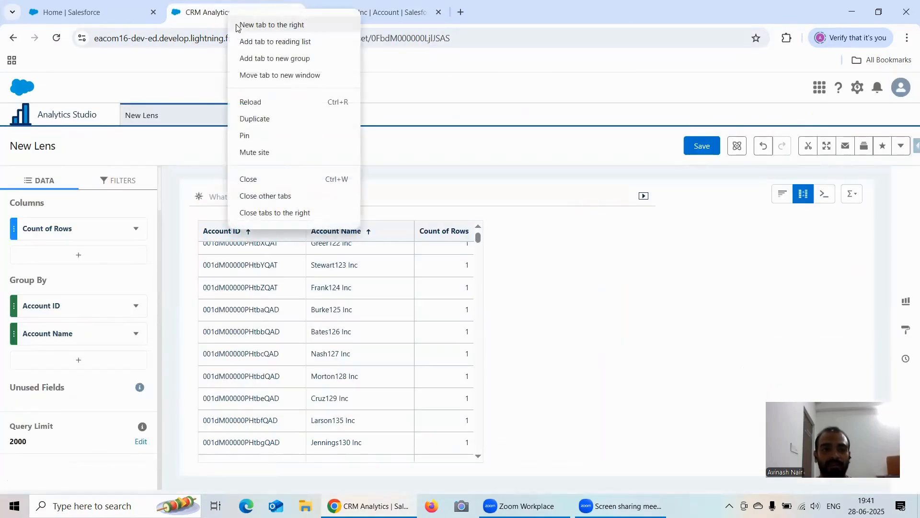
pyautogui.click(269, 126)
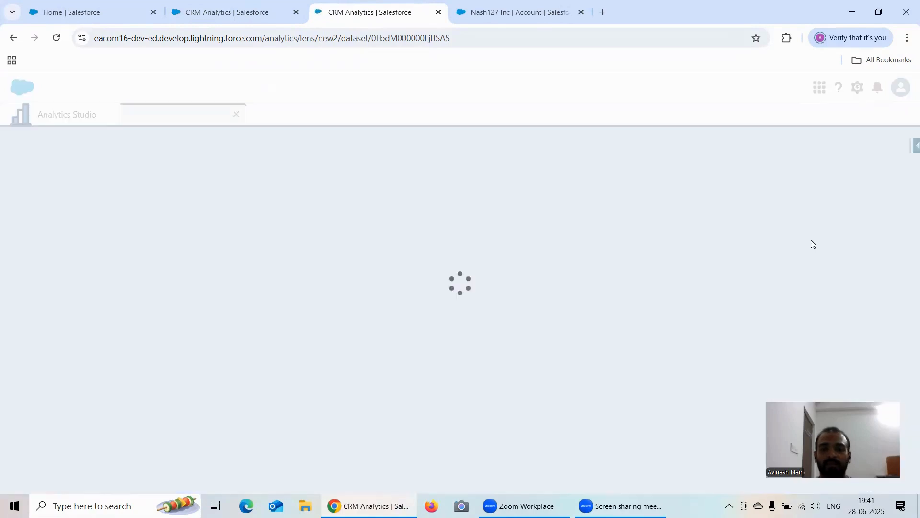
pyautogui.moveTo(830, 194)
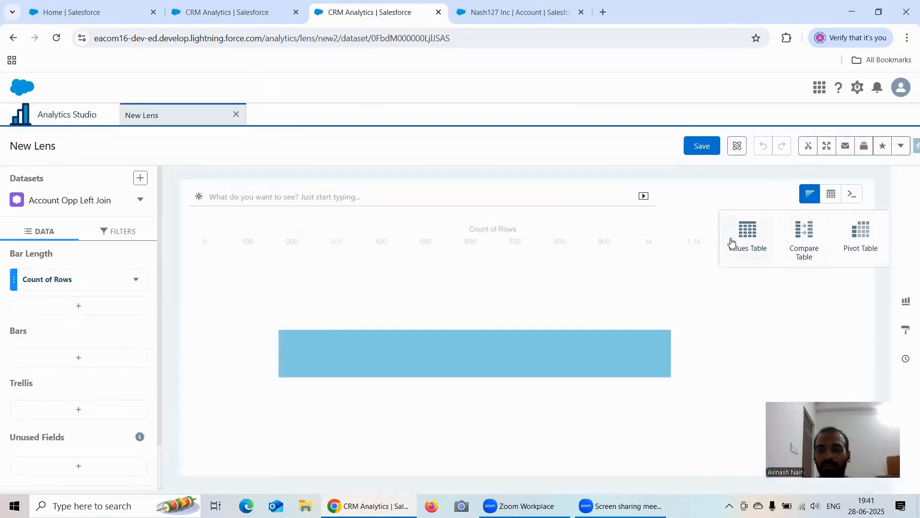
pyautogui.click(747, 237)
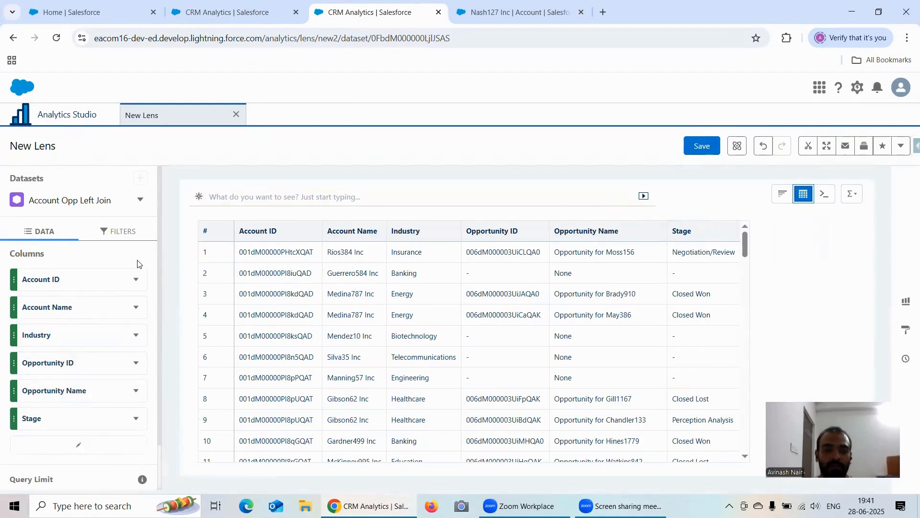
# Configure the Account ID column's actions with Account ID as both the record ID field and the display field, and save.
pyautogui.click(136, 279)
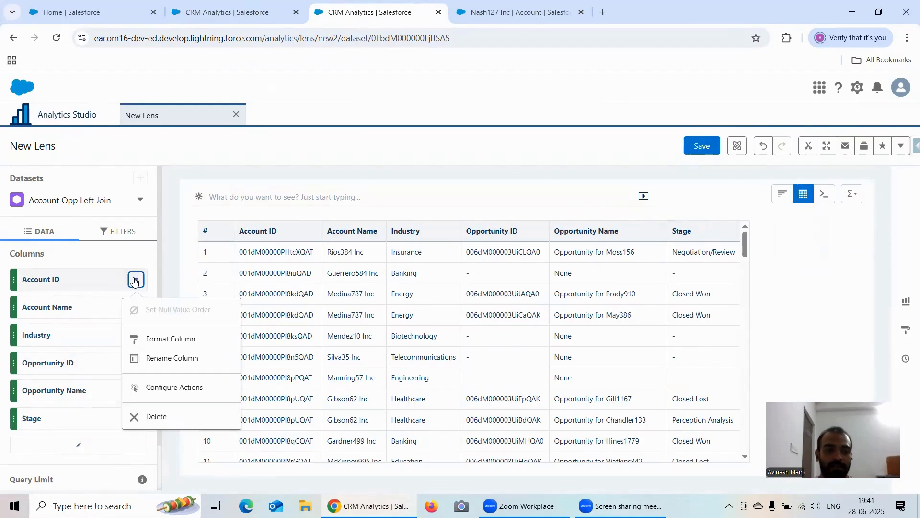
pyautogui.click(174, 387)
pyautogui.click(266, 236)
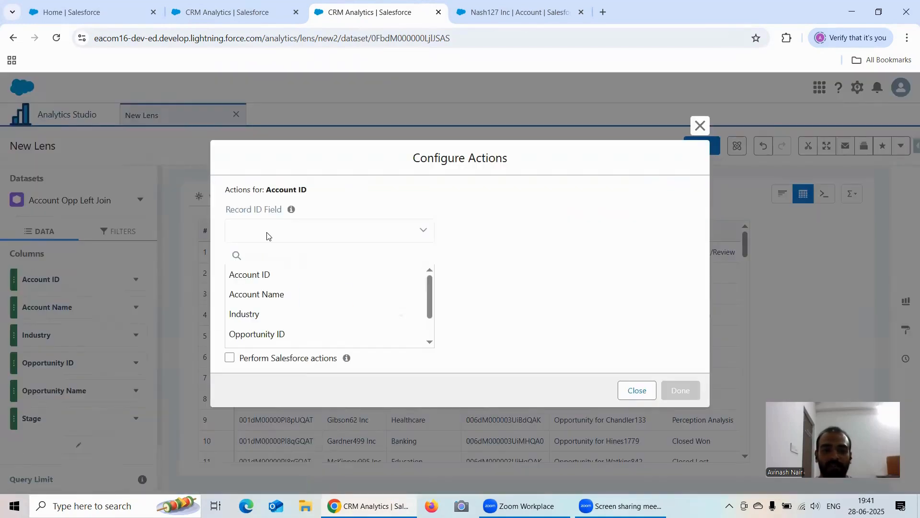
pyautogui.click(264, 278)
pyautogui.click(283, 283)
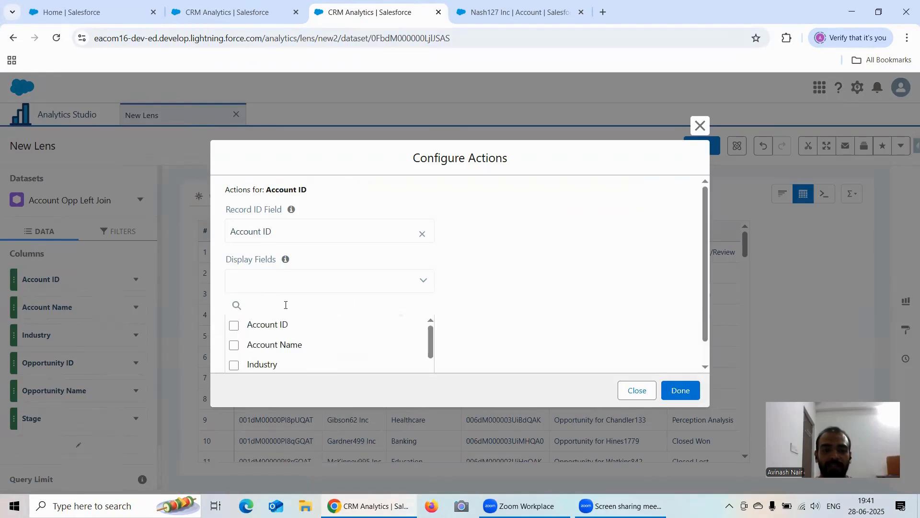
pyautogui.click(234, 325)
pyautogui.scroll(-1, 603, 312)
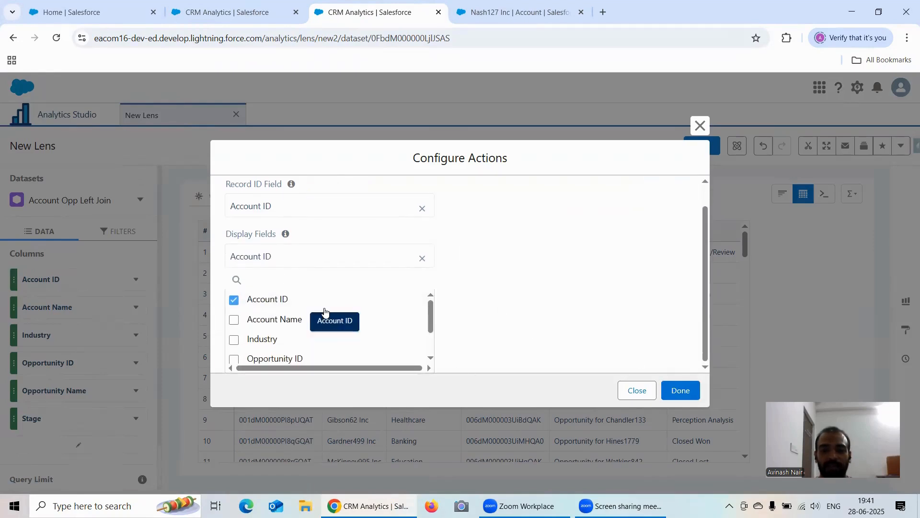
pyautogui.click(675, 392)
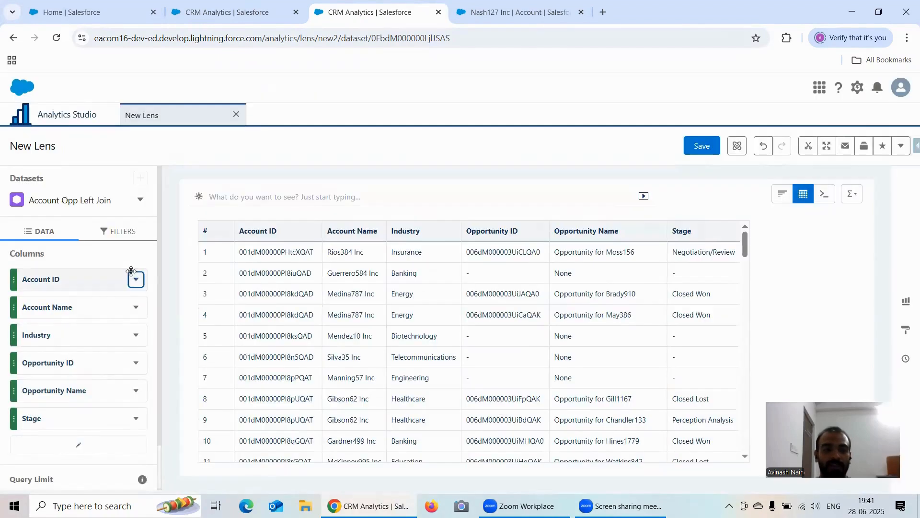
# Try to enable Open Salesforce record on the Account ID column with the tooltip "This", and undo the accidental column removal.
pyautogui.click(136, 279)
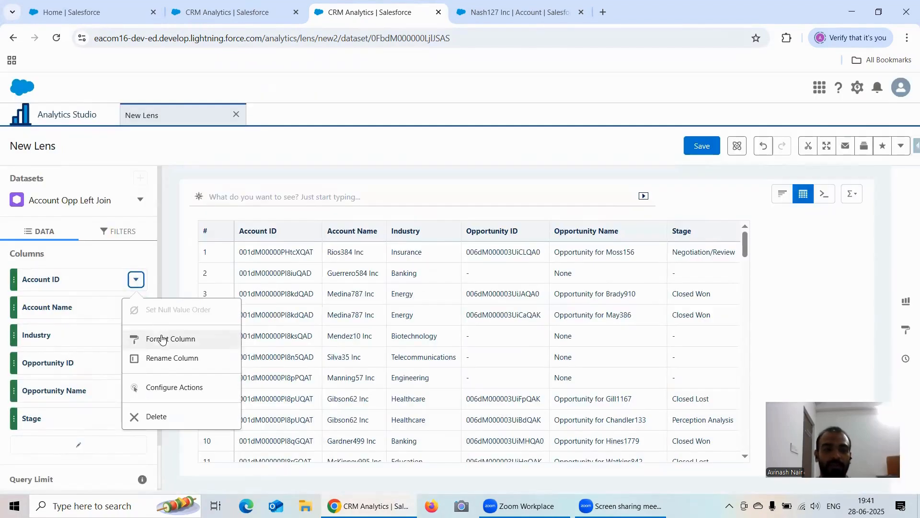
pyautogui.click(171, 386)
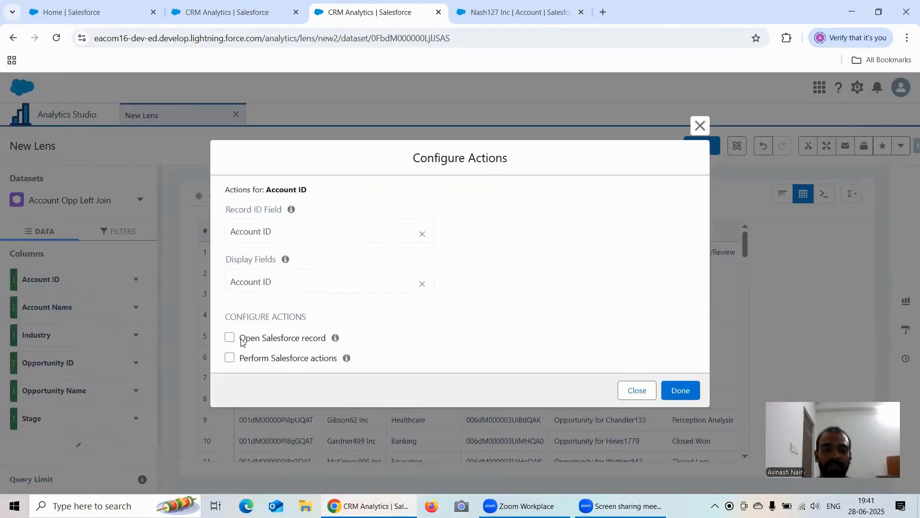
pyautogui.click(230, 339)
pyautogui.scroll(-1, 455, 303)
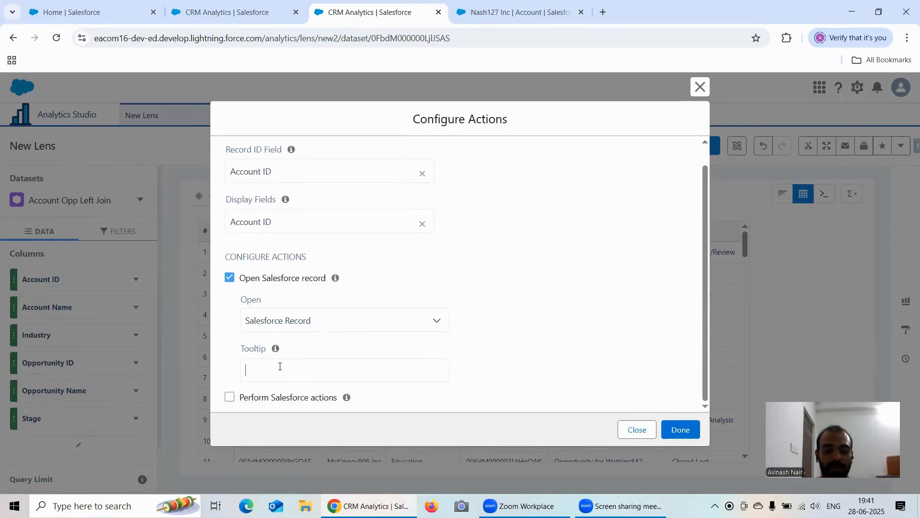
pyautogui.write('This')
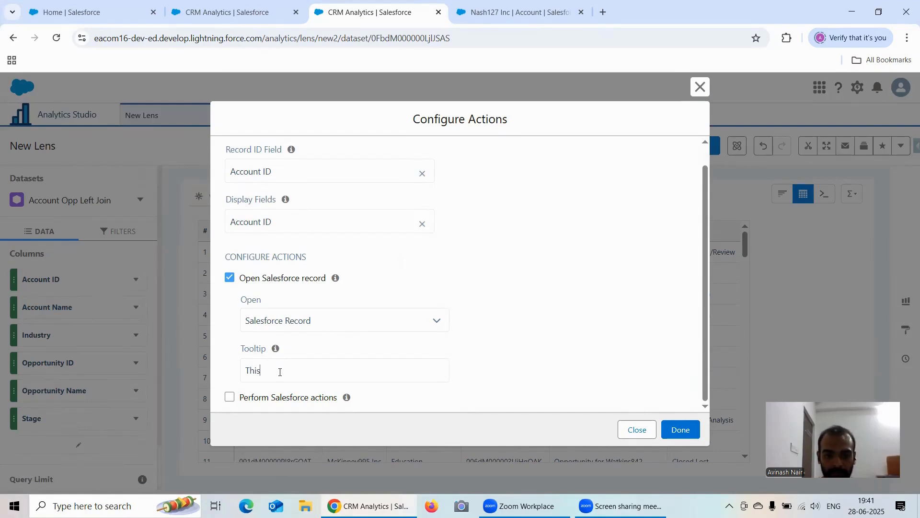
pyautogui.press('Escape')
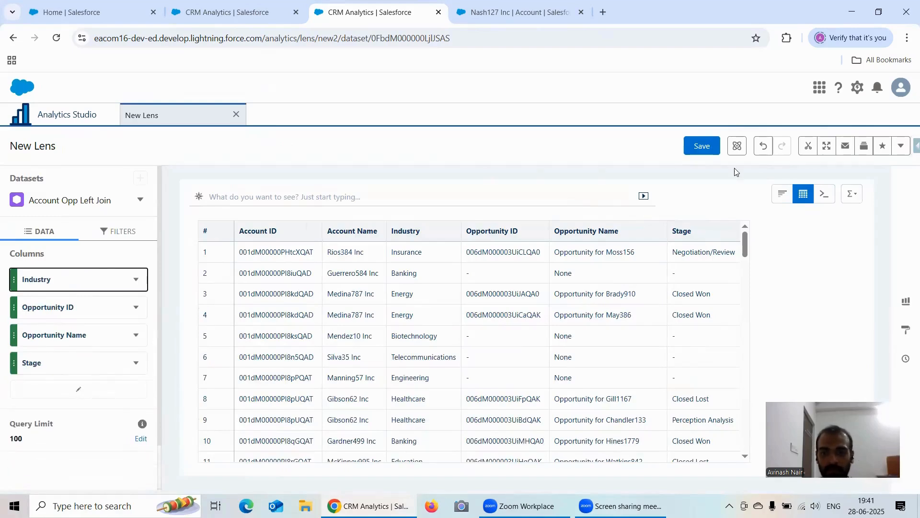
pyautogui.click(766, 146)
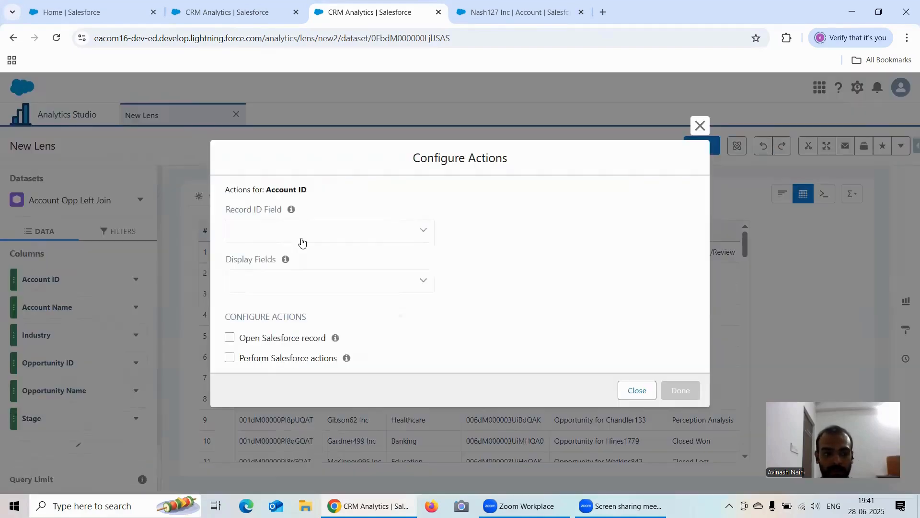
# Choose Account ID again as the record ID field and display field for the Account ID column's actions, and save.
pyautogui.click(282, 234)
pyautogui.click(282, 275)
pyautogui.click(283, 280)
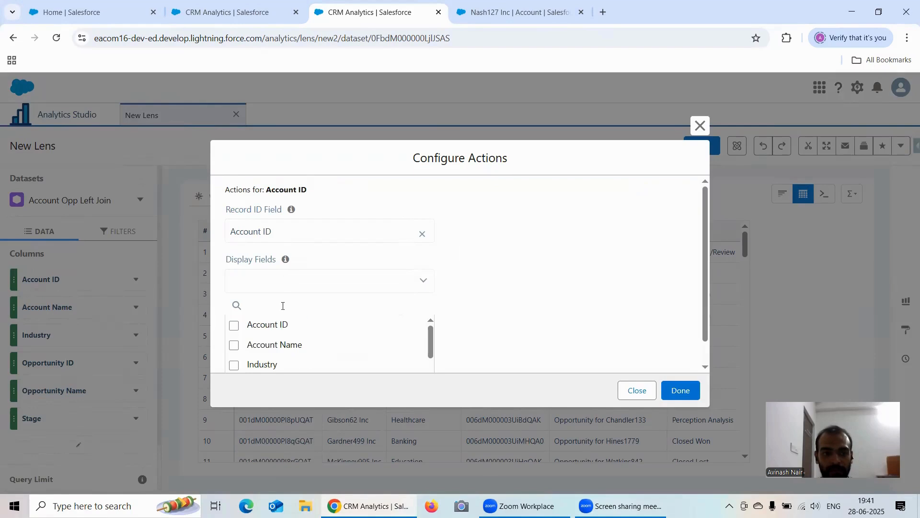
pyautogui.click(234, 325)
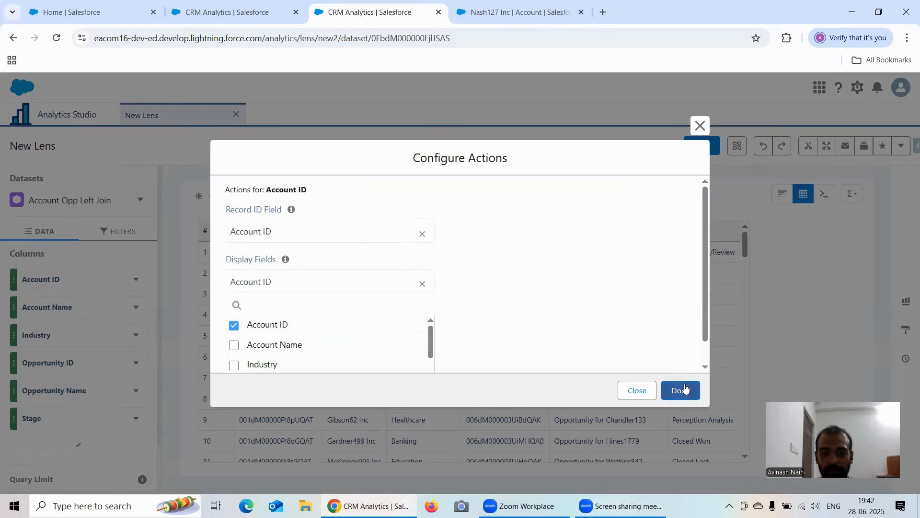
pyautogui.click(680, 390)
# Try to enable Open Salesforce record for Account ID with the tooltip "aa", and undo the removal of the Account ID column.
pyautogui.click(137, 279)
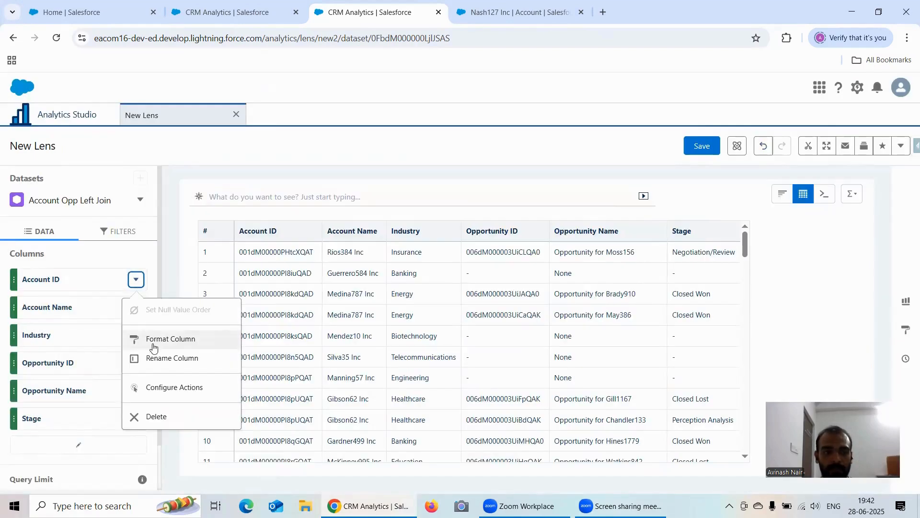
pyautogui.click(168, 386)
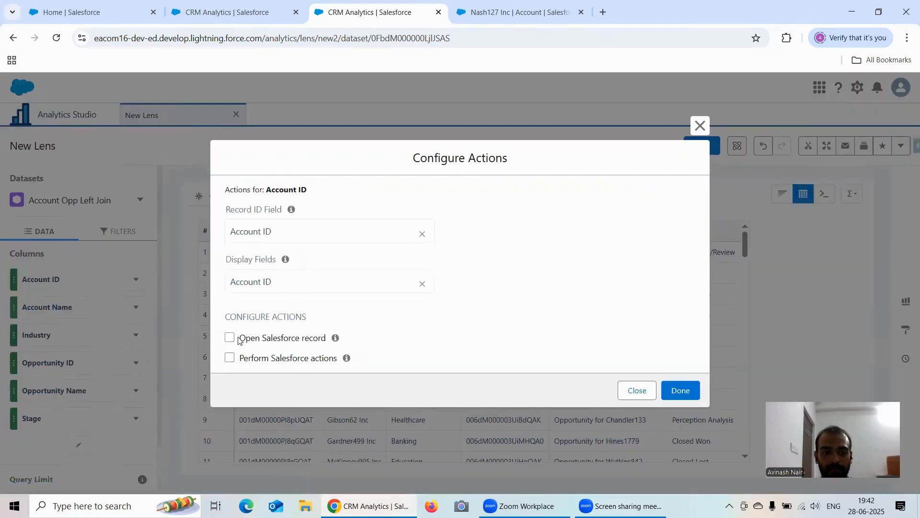
pyautogui.click(231, 338)
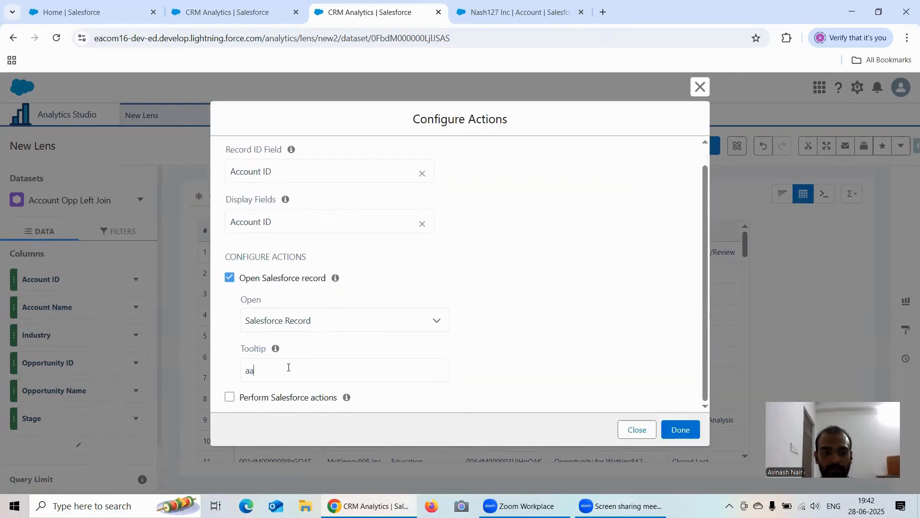
pyautogui.press('BackSpace')
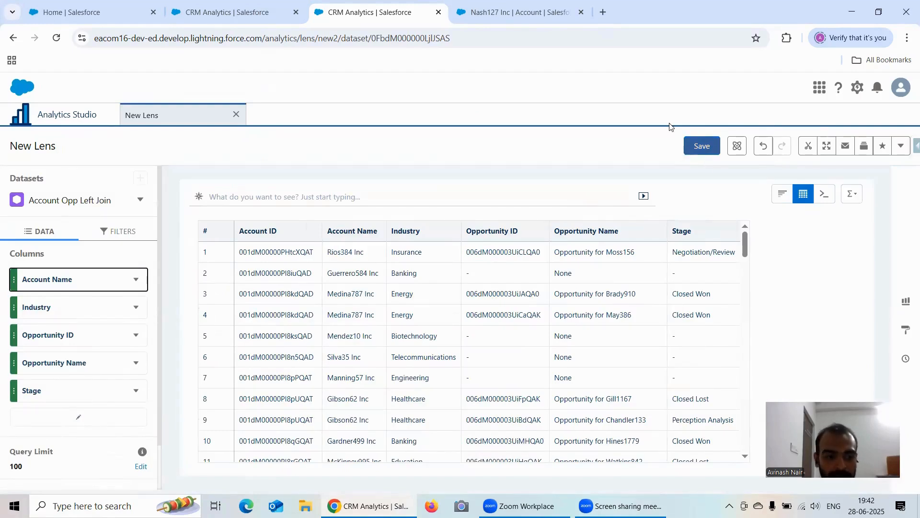
pyautogui.click(763, 146)
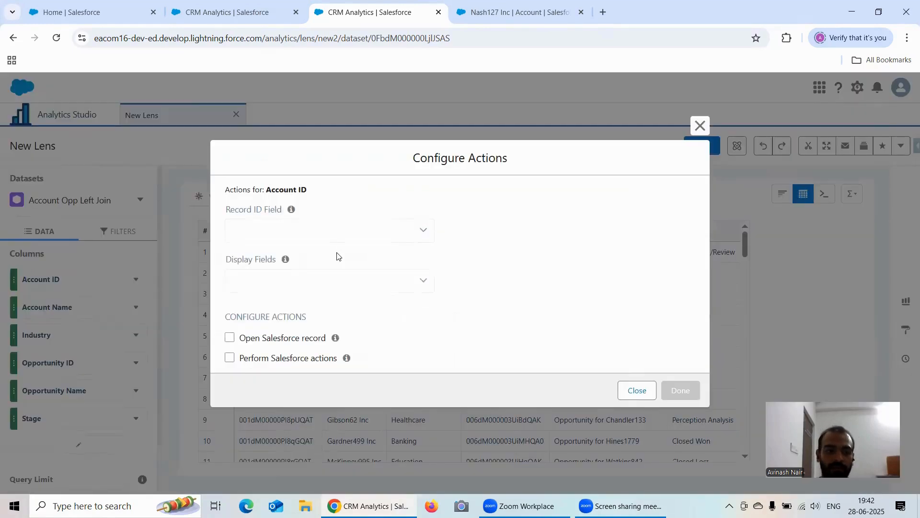
# Set Account ID as the record ID field and display field in the restored Account ID column's action settings, and save.
pyautogui.click(357, 235)
pyautogui.click(266, 275)
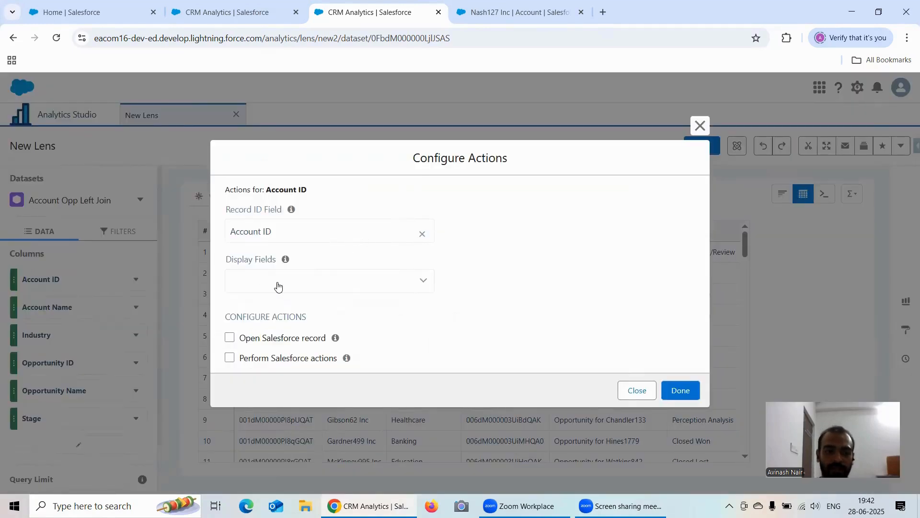
pyautogui.click(290, 278)
pyautogui.click(235, 325)
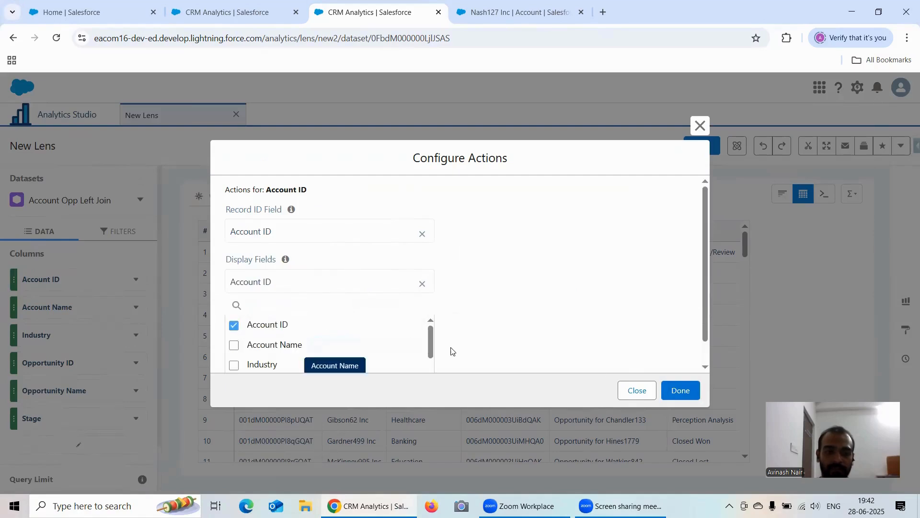
pyautogui.click(680, 390)
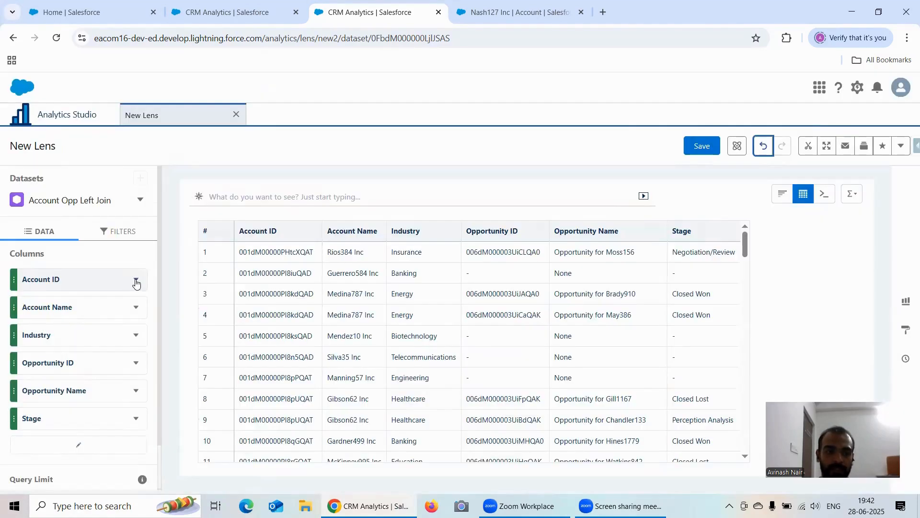
# Enable the Open Salesforce record action for the Account ID column with Salesforce Record as target and tooltip "AccountId", and save it.
pyautogui.click(136, 282)
pyautogui.click(179, 387)
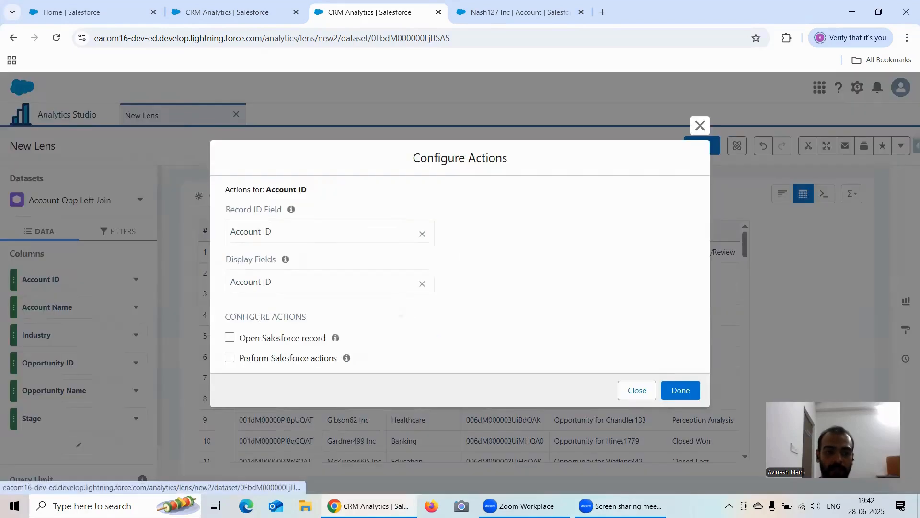
pyautogui.click(229, 338)
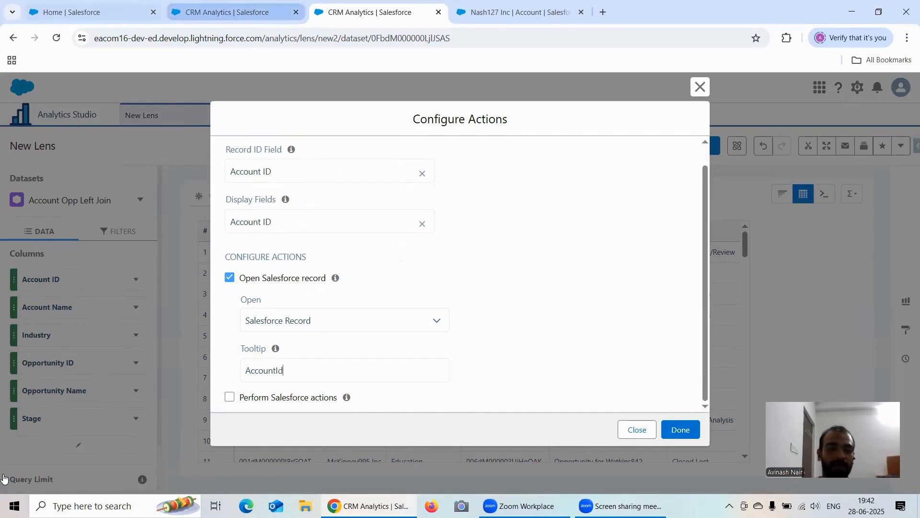
pyautogui.click(683, 433)
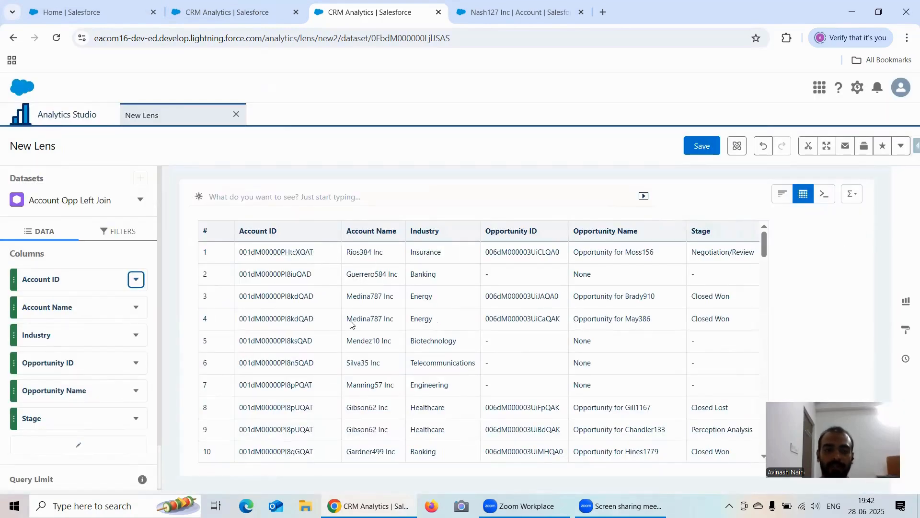
# Open the Salesforce record for Silva35 Inc from its Account ID in the values table, and close both open account tabs.
pyautogui.scroll(-2, 350, 324)
pyautogui.click(331, 303)
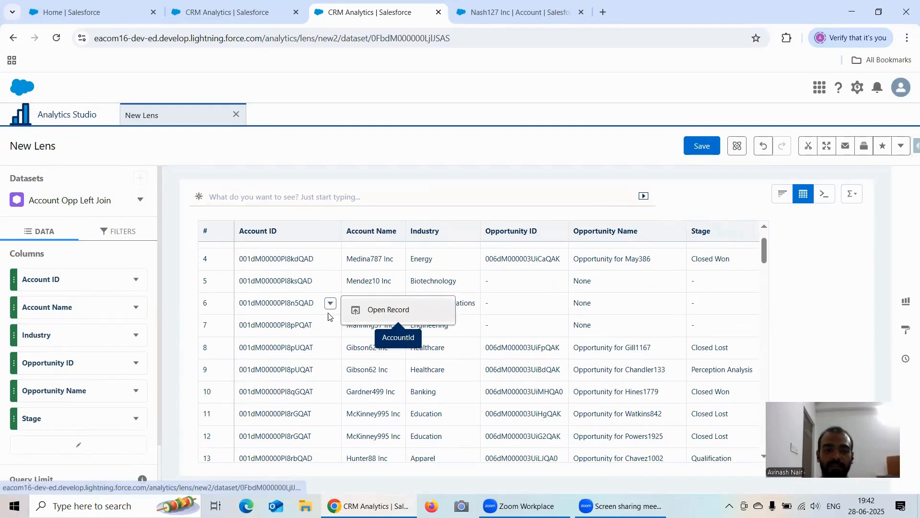
pyautogui.click(383, 310)
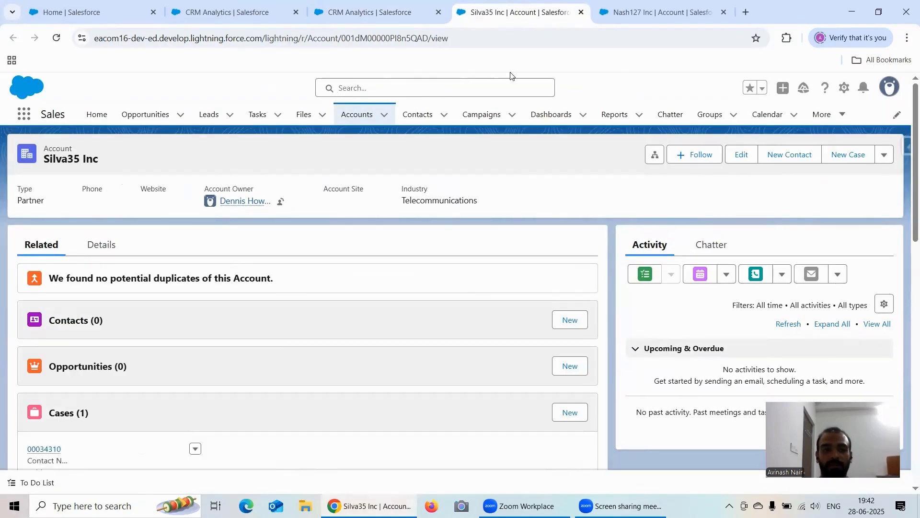
pyautogui.click(576, 15)
pyautogui.click(576, 15)
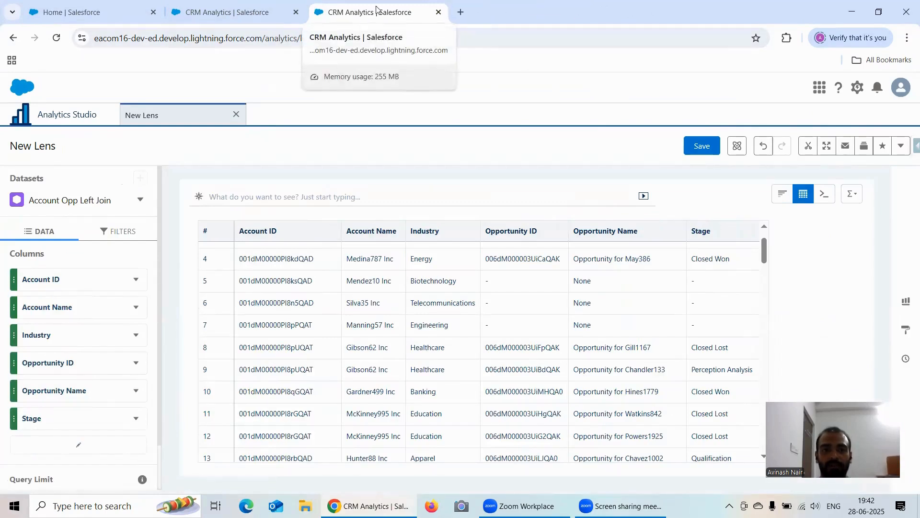
# Duplicate the lens browser tab and set the copy up as a pivot table grouped by Account ID (Id).
pyautogui.rightClick(352, 17)
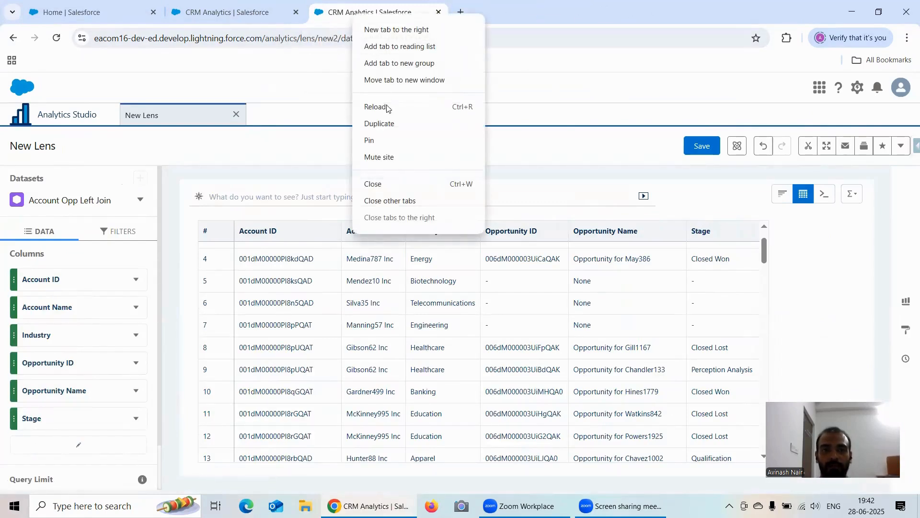
pyautogui.click(389, 125)
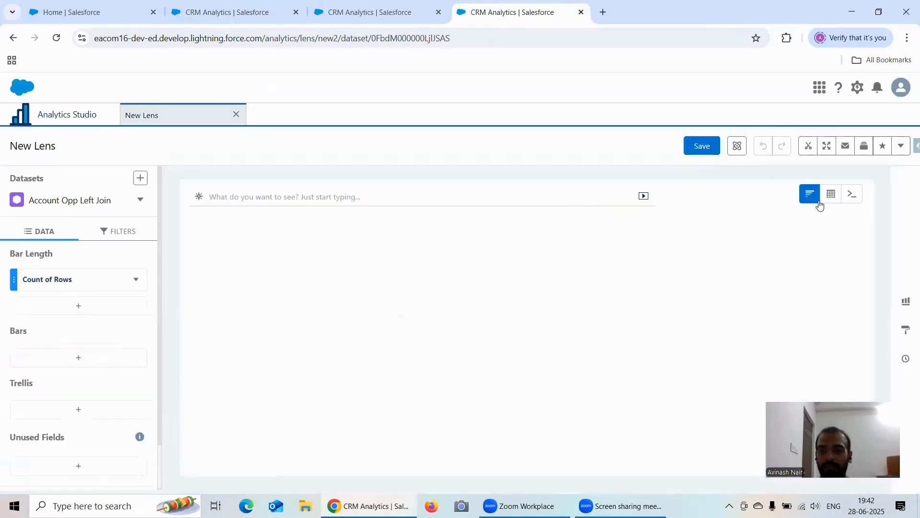
pyautogui.moveTo(831, 194)
pyautogui.click(748, 237)
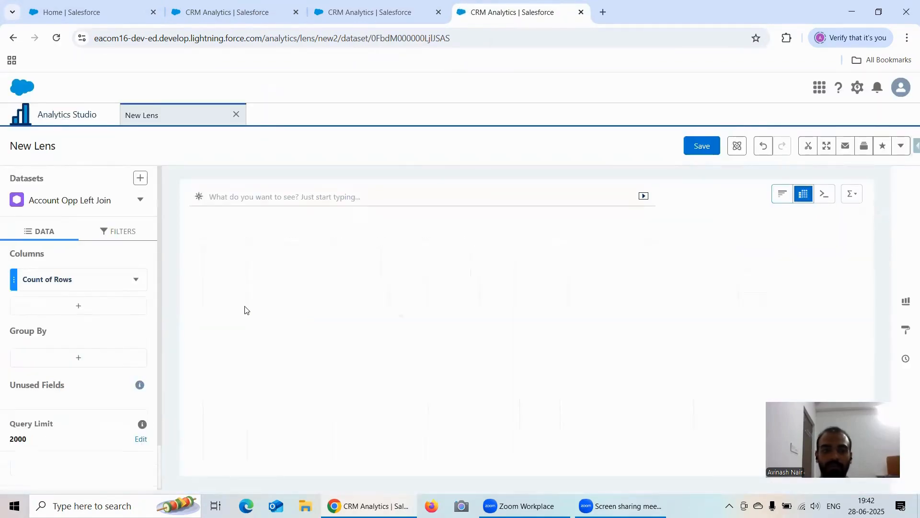
pyautogui.click(98, 359)
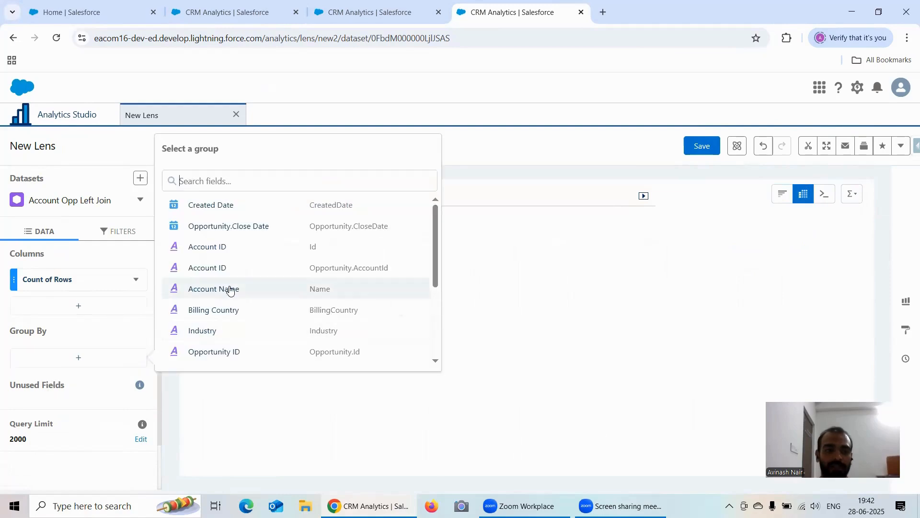
pyautogui.click(230, 248)
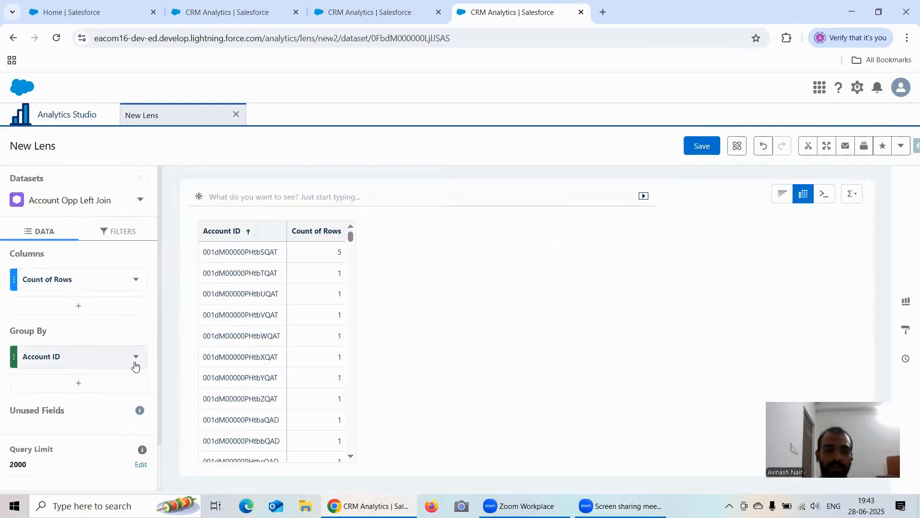
pyautogui.click(135, 357)
pyautogui.click(168, 197)
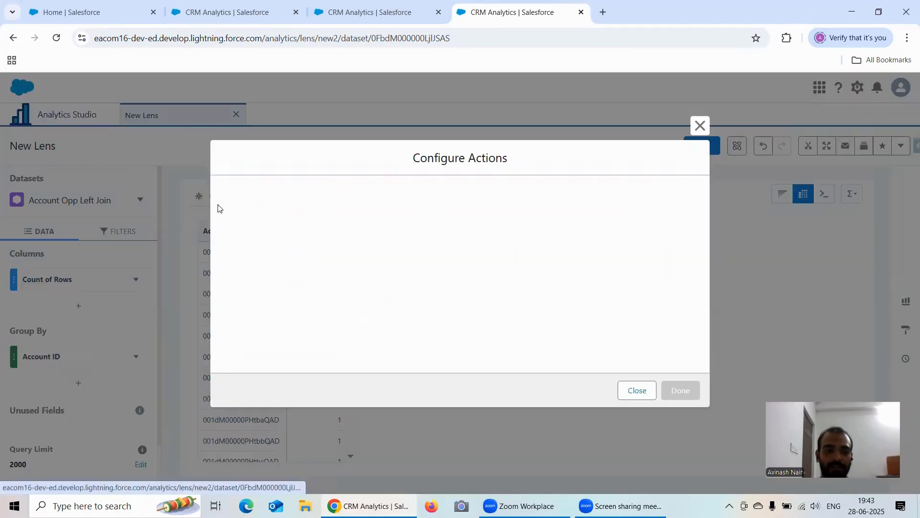
pyautogui.click(627, 390)
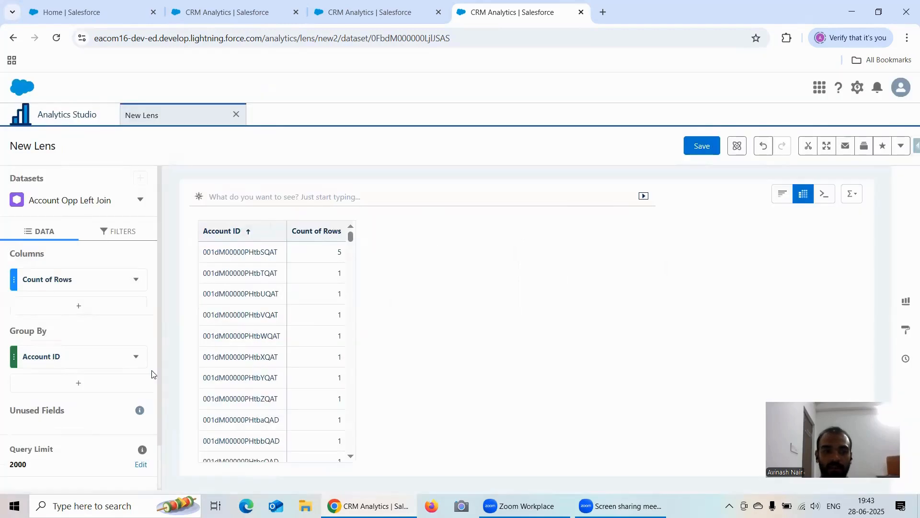
# Add the sum of Amount as a column and Industry as a second grouping in the pivot table.
pyautogui.scroll(-1, 81, 336)
pyautogui.click(68, 256)
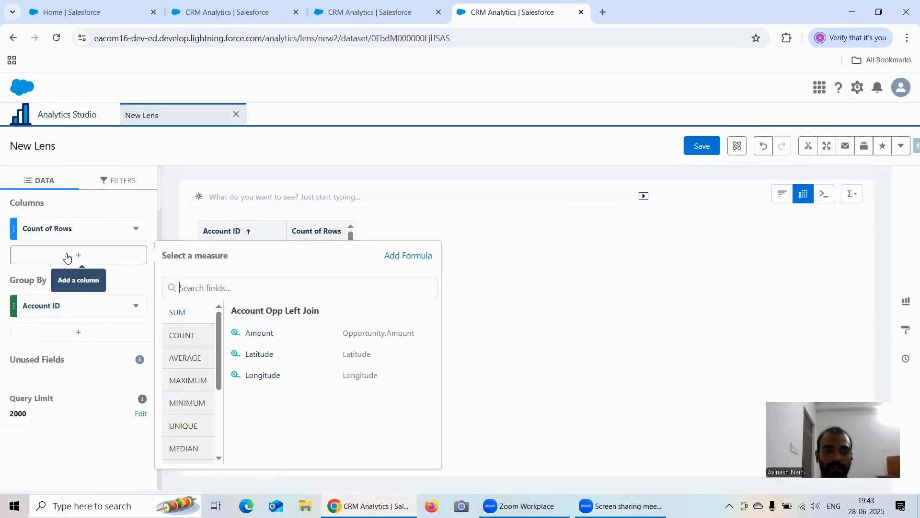
pyautogui.click(268, 339)
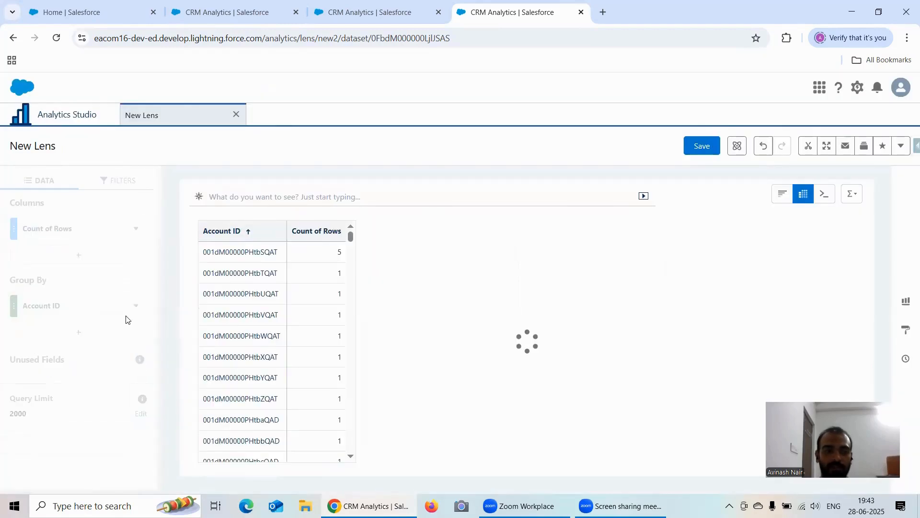
pyautogui.click(94, 360)
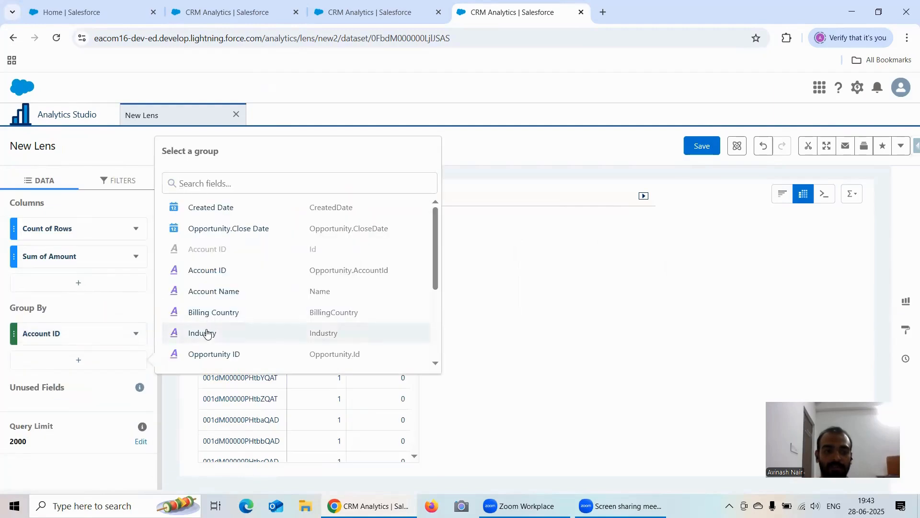
pyautogui.click(207, 334)
# Set Account ID as both record ID field and display field in the Account ID grouping's action settings, and save.
pyautogui.click(135, 334)
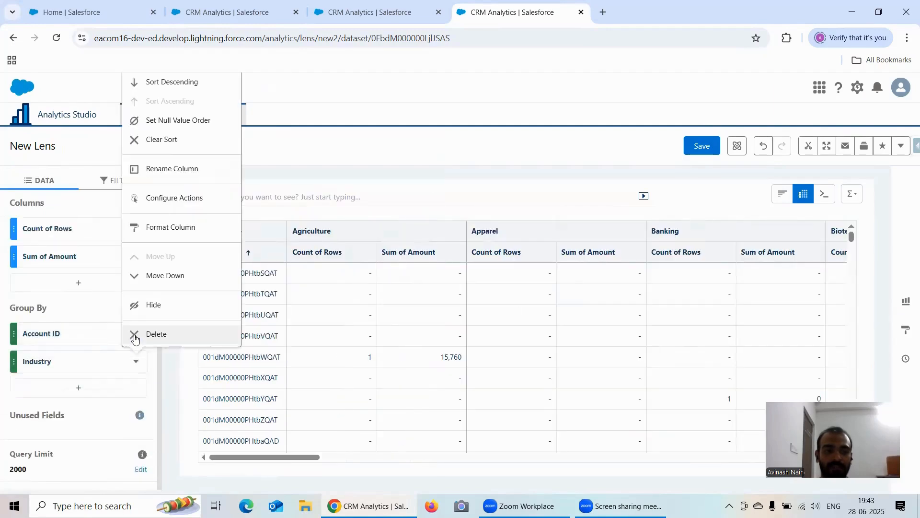
pyautogui.click(162, 199)
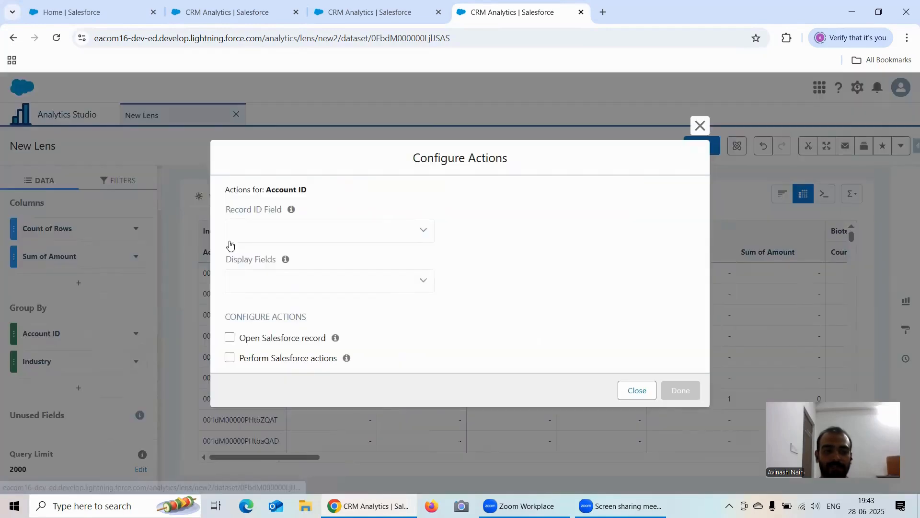
pyautogui.click(258, 230)
pyautogui.click(251, 277)
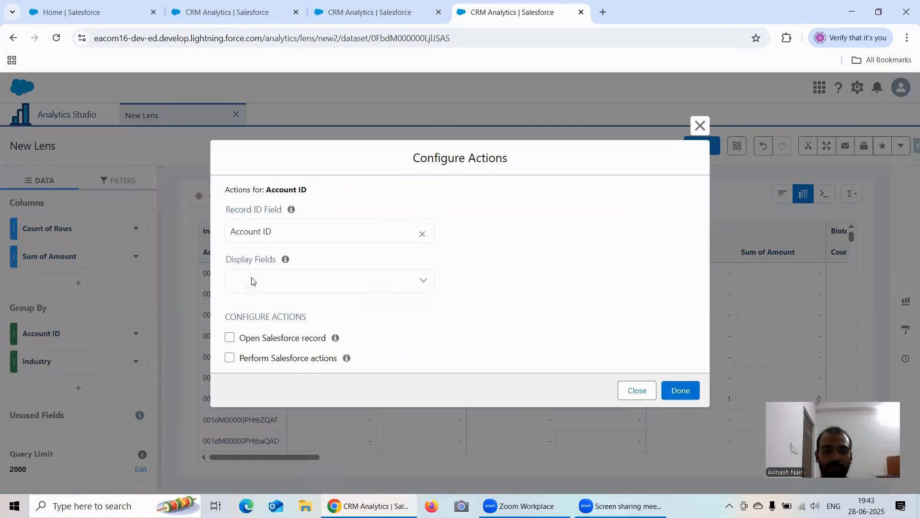
pyautogui.click(261, 283)
pyautogui.click(236, 326)
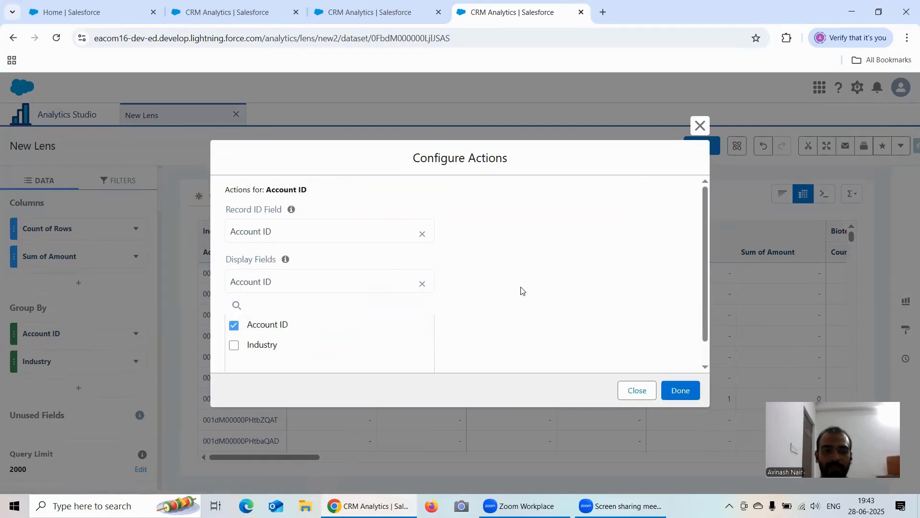
pyautogui.click(676, 398)
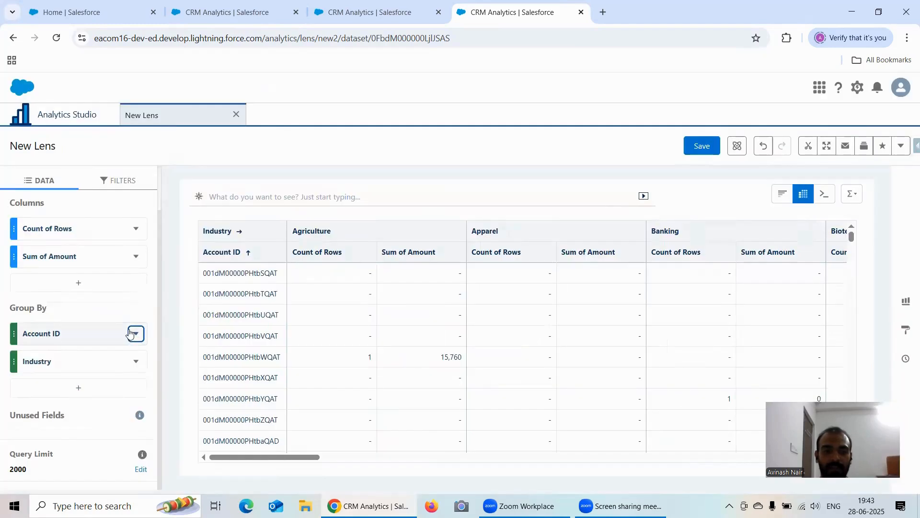
# Enable Open Salesforce record for the Account ID grouping with Salesforce Record as target and tooltip "AccountId", and save it.
pyautogui.click(136, 333)
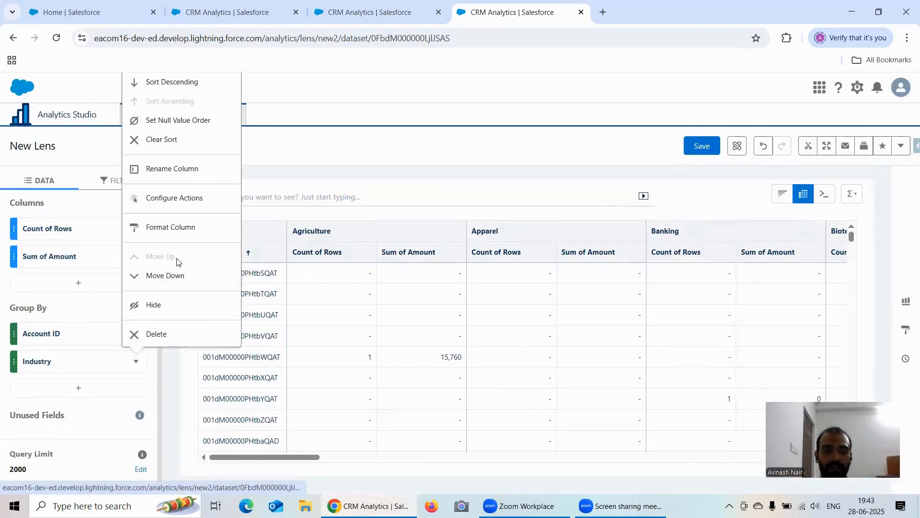
pyautogui.click(187, 198)
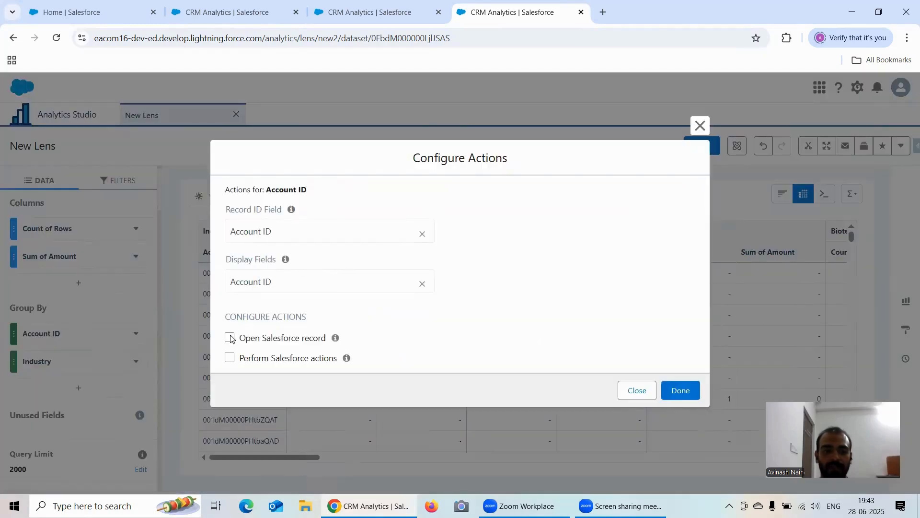
pyautogui.click(230, 338)
pyautogui.click(303, 322)
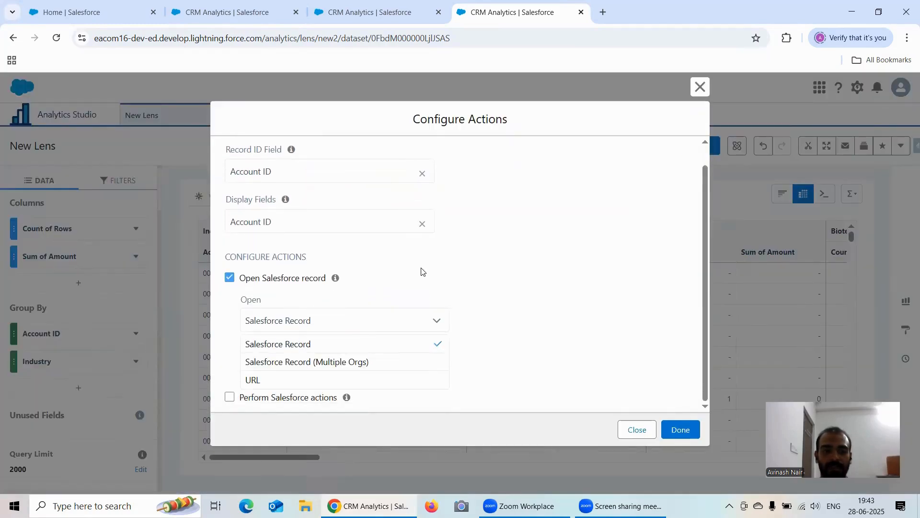
pyautogui.click(417, 344)
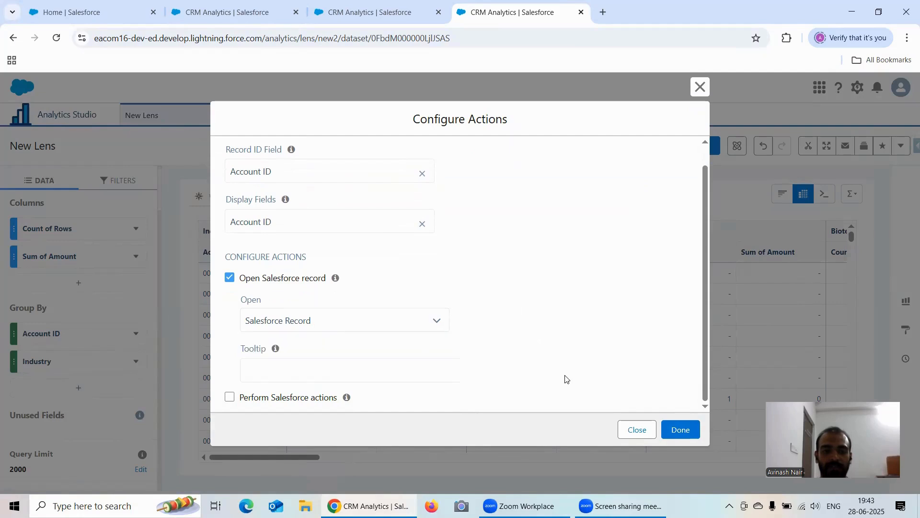
pyautogui.write('A')
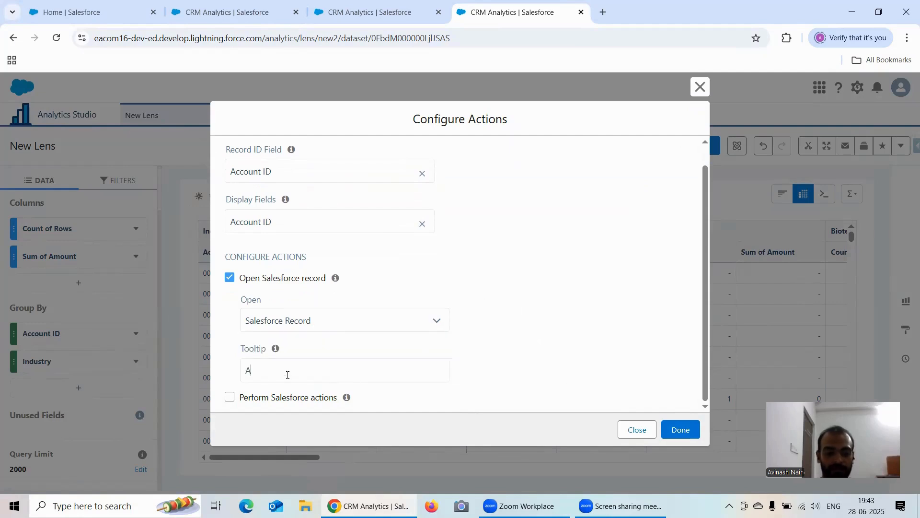
pyautogui.write('ccountId')
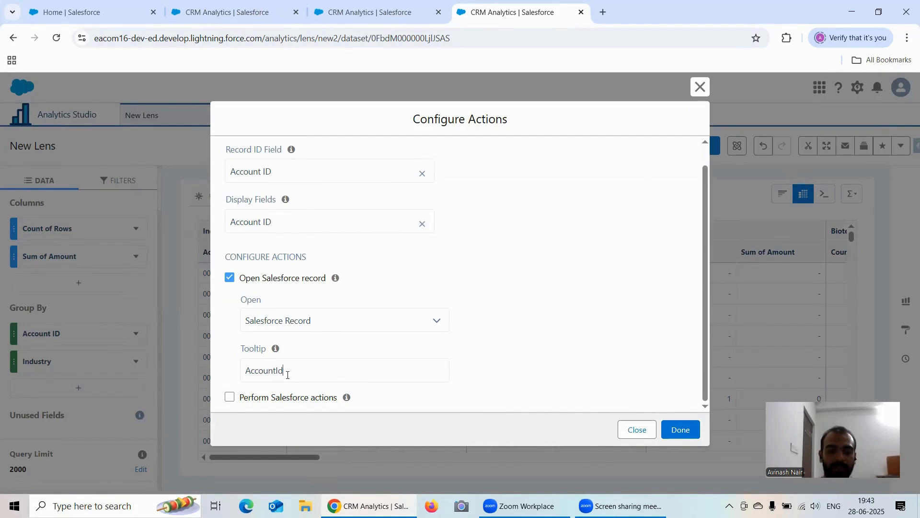
pyautogui.click(690, 429)
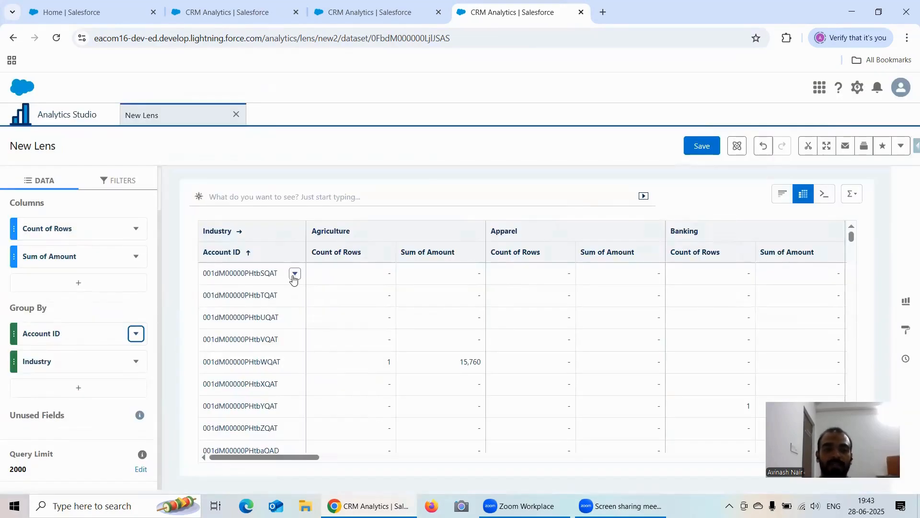
# Open the Salesforce record of the account directly below the one with 1,411,200 in the pivot table, and close its tab.
pyautogui.scroll(-5, 324, 303)
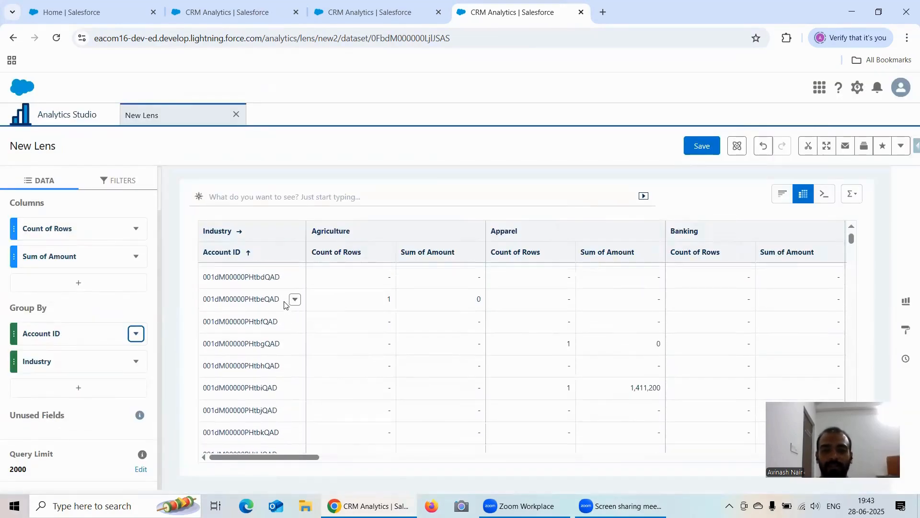
pyautogui.click(76, 389)
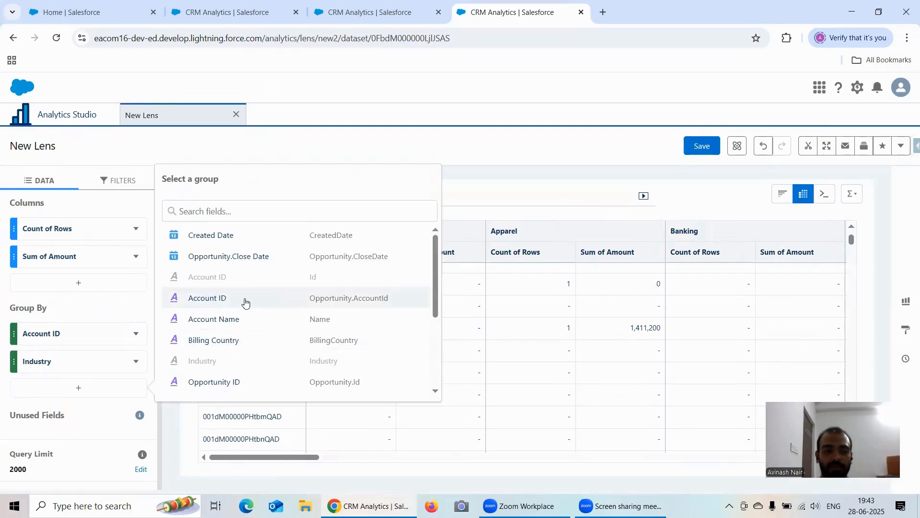
pyautogui.click(471, 215)
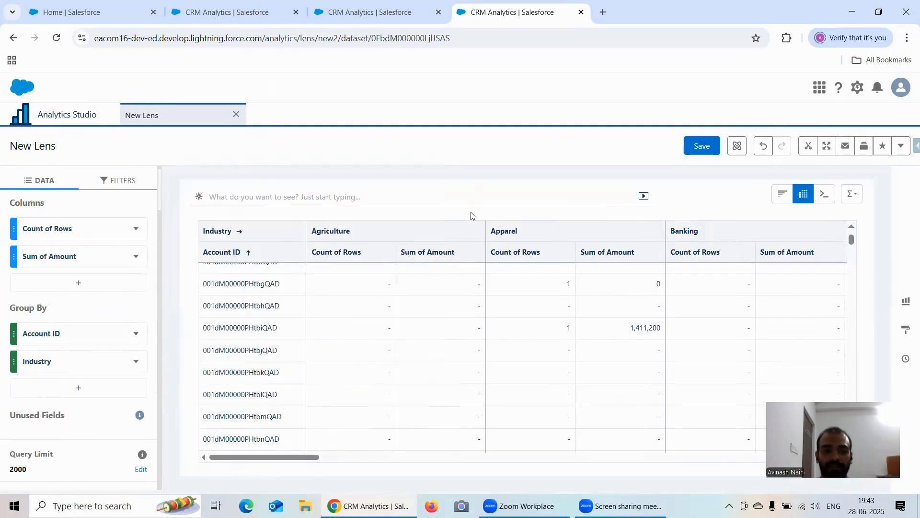
pyautogui.click(295, 351)
pyautogui.click(333, 357)
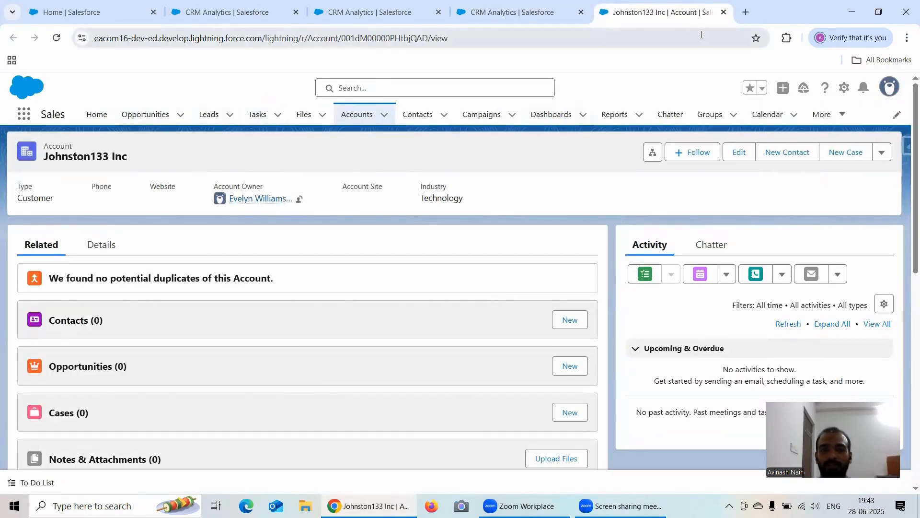
pyautogui.click(724, 12)
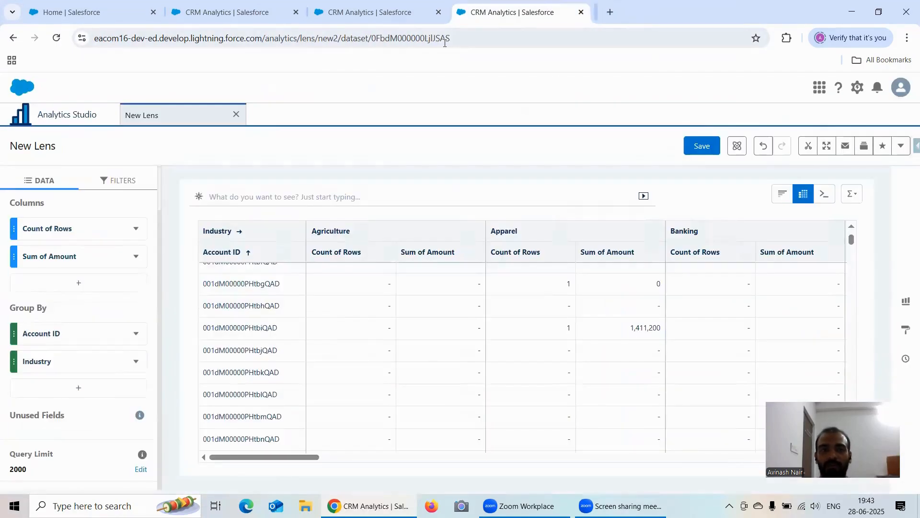
# Duplicate the pivot table's browser tab and switch to the copy with the new bar chart lens.
pyautogui.rightClick(496, 12)
pyautogui.click(520, 119)
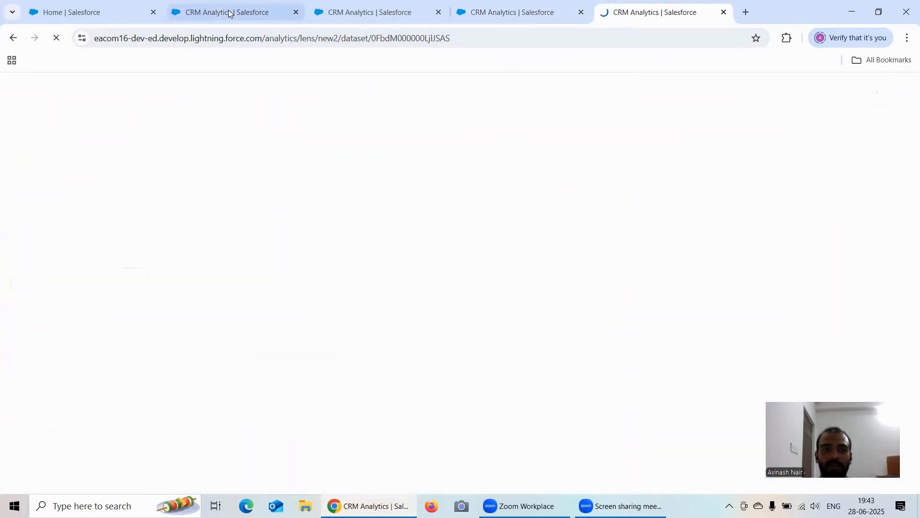
pyautogui.click(225, 12)
pyautogui.click(378, 16)
pyautogui.click(518, 13)
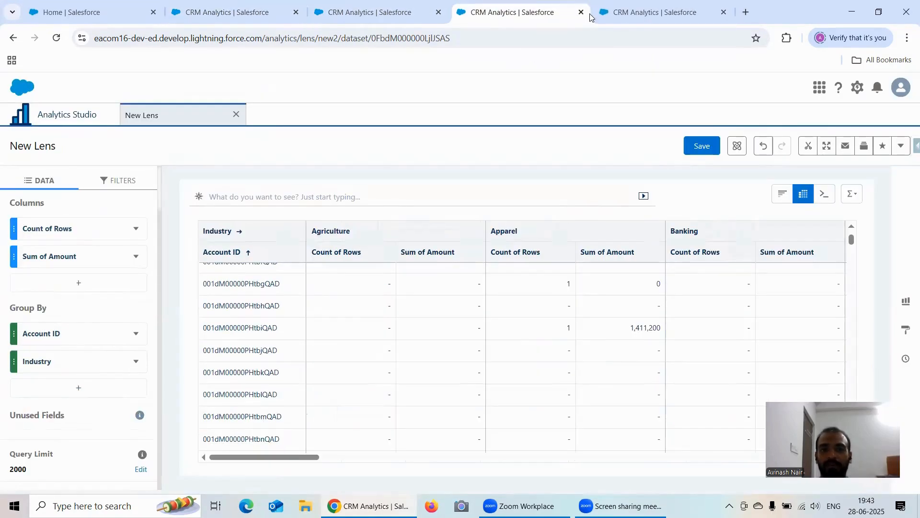
pyautogui.click(626, 13)
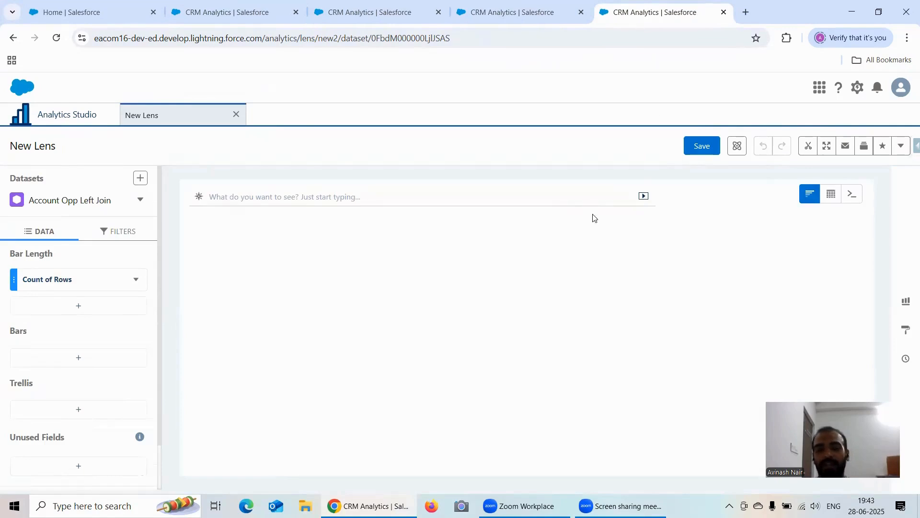
# Group the chart's bars by the Account ID field that comes from Opportunity.AccountId.
pyautogui.click(79, 359)
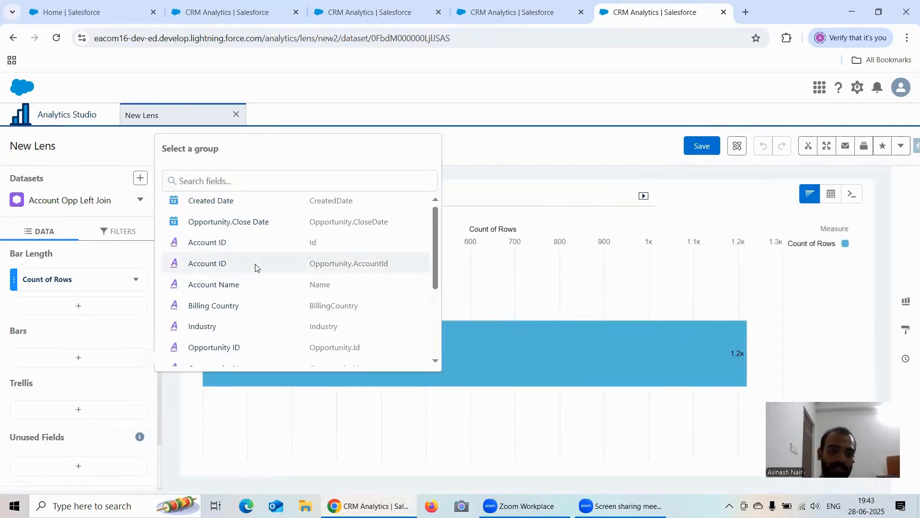
pyautogui.scroll(-3, 256, 267)
pyautogui.scroll(3, 259, 258)
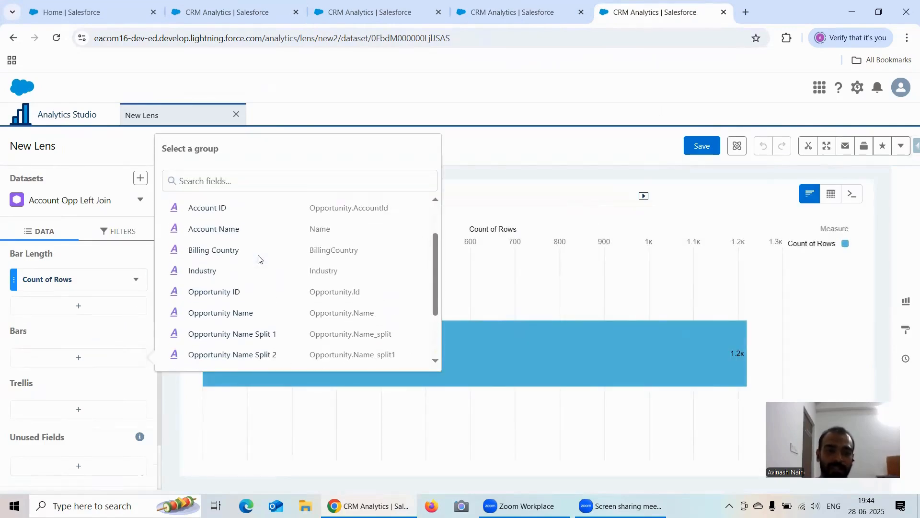
pyautogui.click(224, 210)
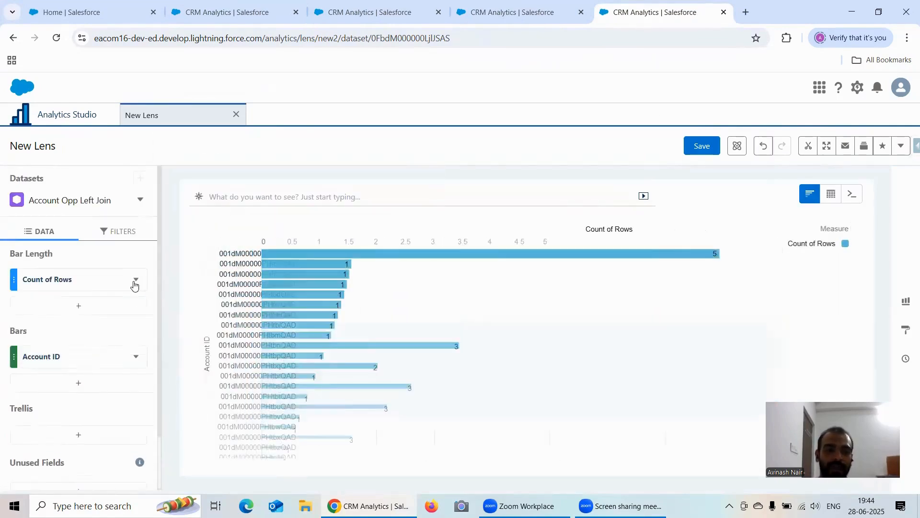
# Set Account ID as both record ID field and display field in the action settings of the bars' Account ID grouping, and save.
pyautogui.click(136, 358)
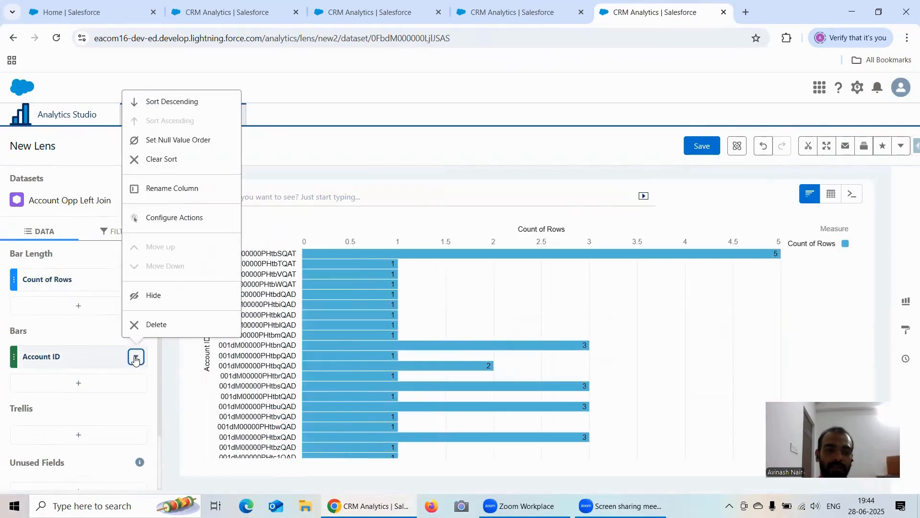
pyautogui.click(163, 217)
pyautogui.click(291, 235)
pyautogui.click(274, 274)
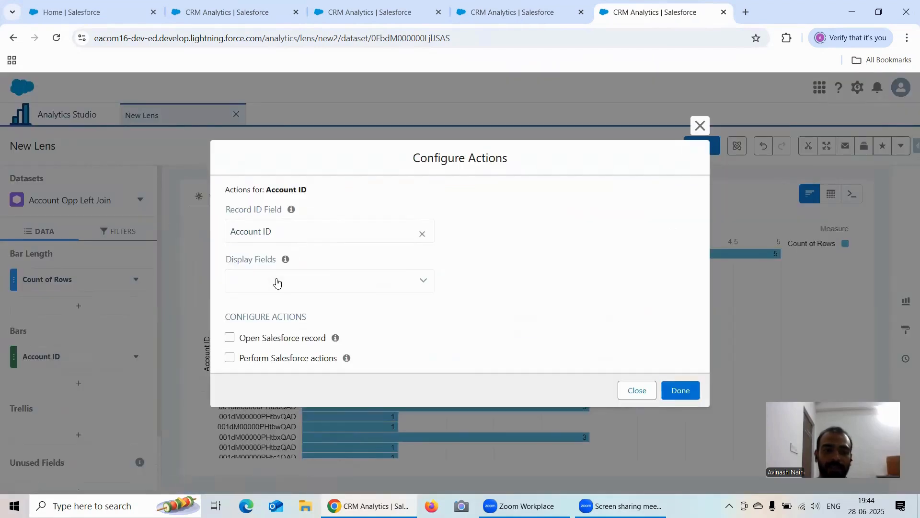
pyautogui.click(279, 283)
pyautogui.click(233, 325)
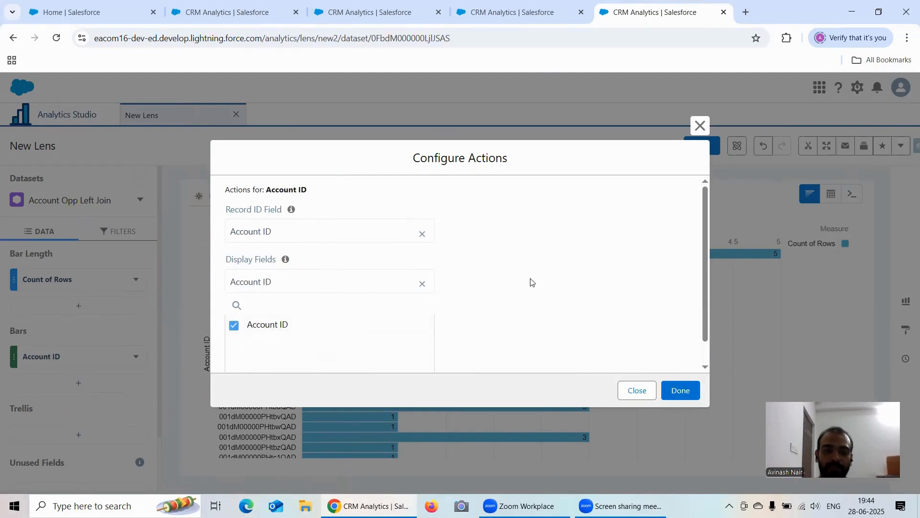
pyautogui.click(680, 390)
# Enable Open Salesforce record for the bars' Account ID grouping with Salesforce Record as target, and save it.
pyautogui.click(135, 356)
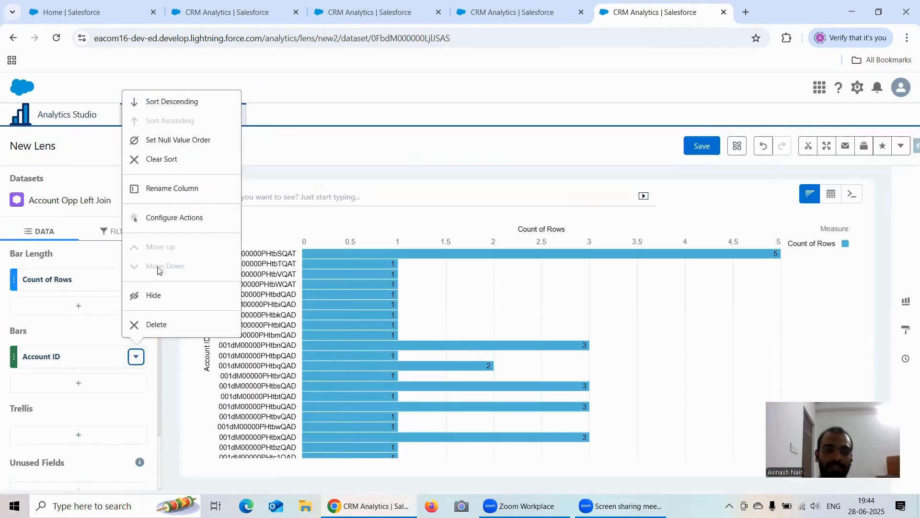
pyautogui.click(171, 216)
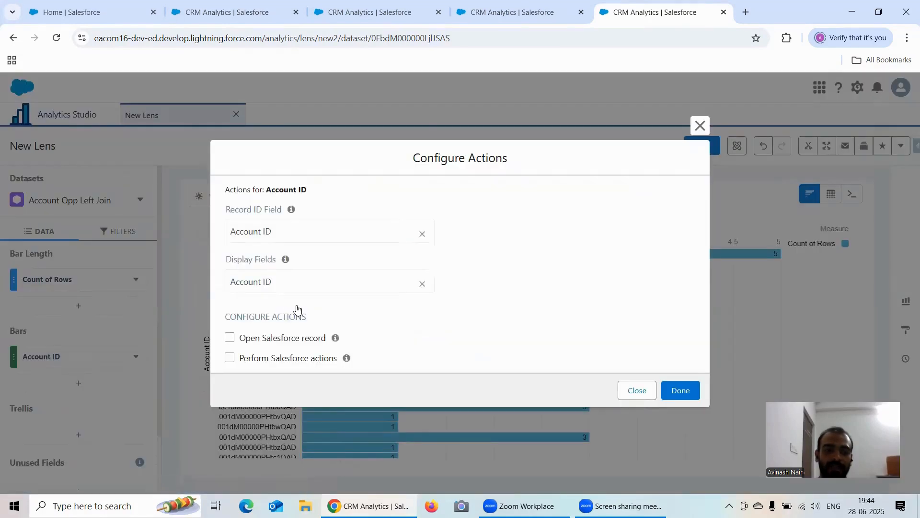
pyautogui.click(230, 337)
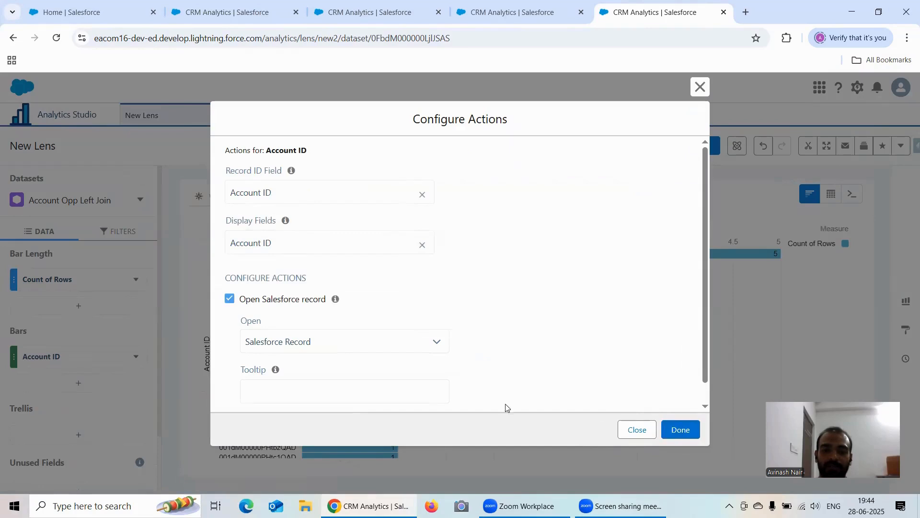
pyautogui.click(680, 430)
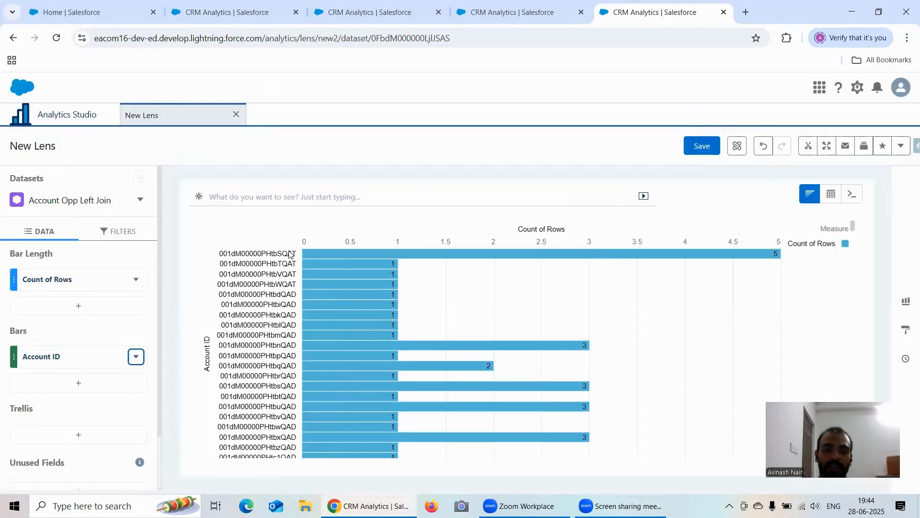
# View the record actions offered for the first and sixth account IDs in the bar chart.
pyautogui.click(293, 254)
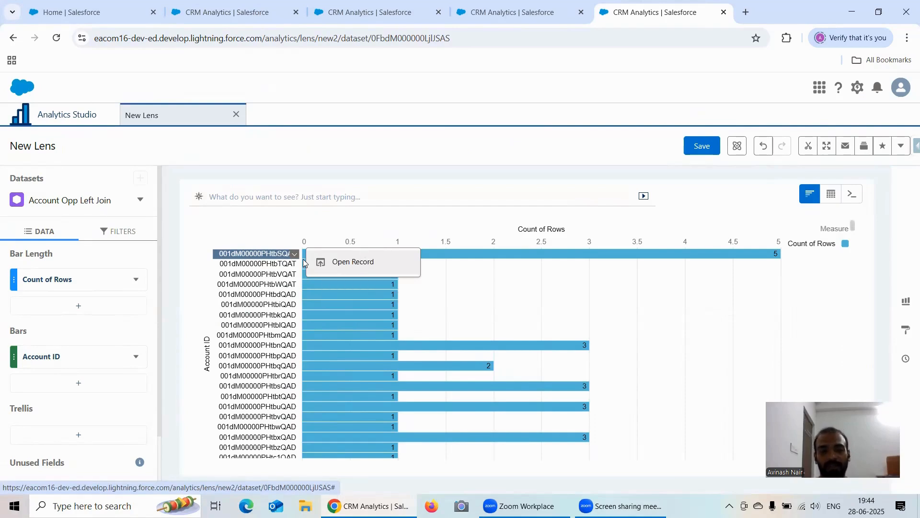
pyautogui.click(314, 215)
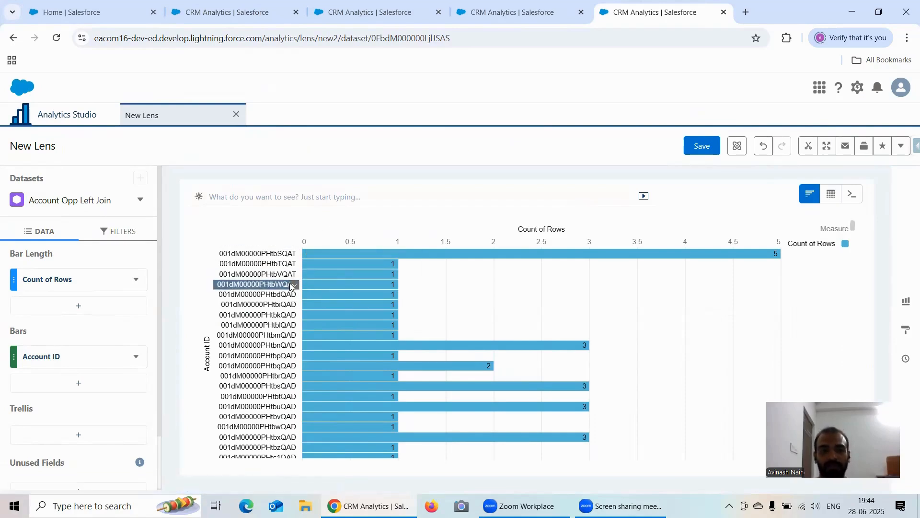
pyautogui.click(295, 306)
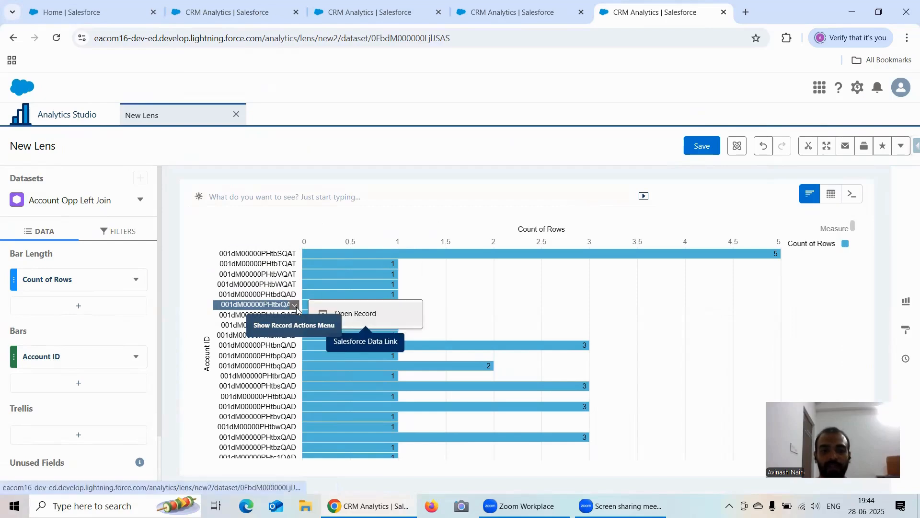
# Add Account Name as a second bar grouping below Account ID.
pyautogui.click(80, 387)
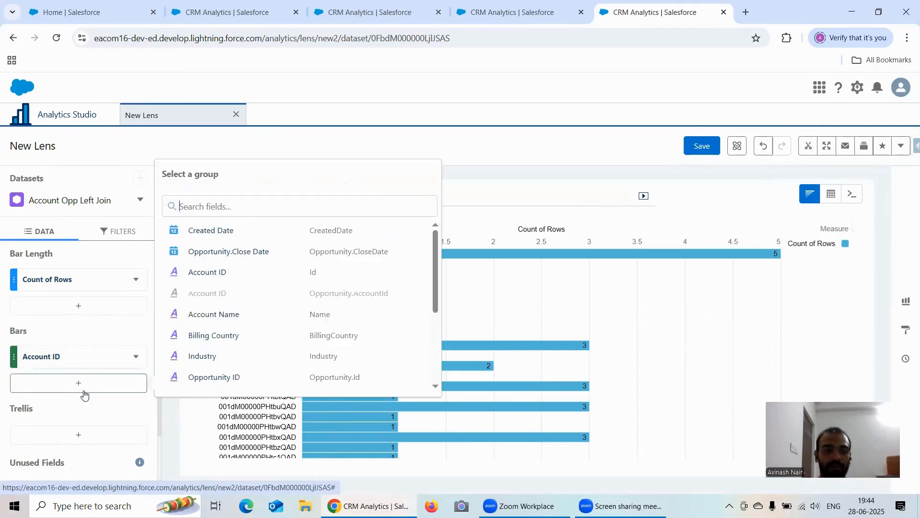
pyautogui.click(230, 314)
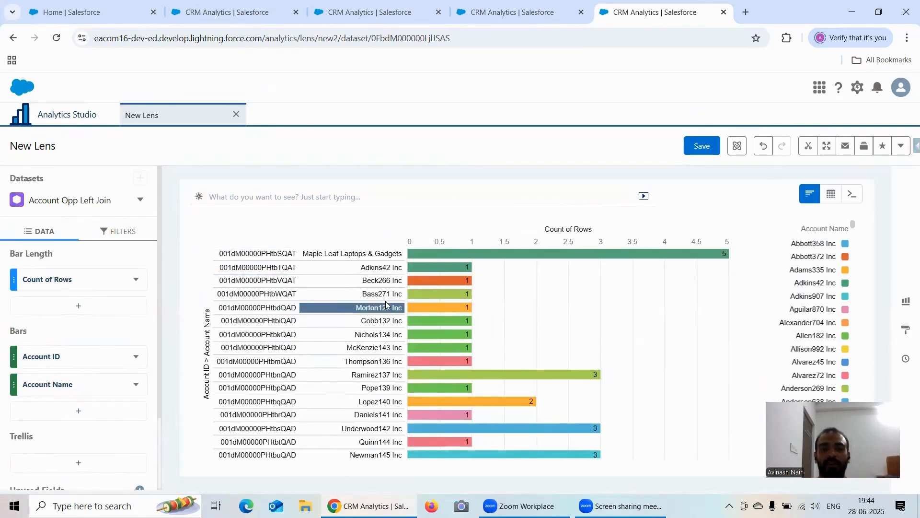
# Open the Salesforce record of Underwood142 Inc from its account ID in the bar chart, and close the record's tab.
pyautogui.scroll(-1, 357, 336)
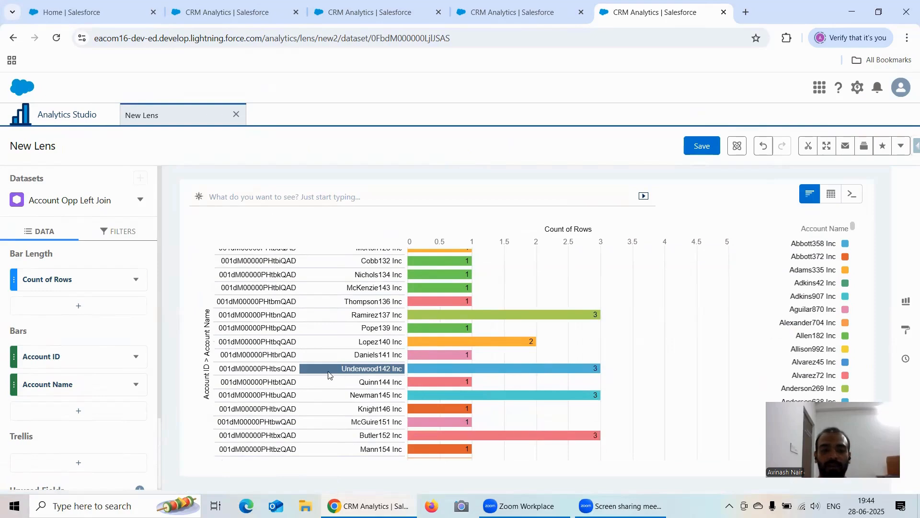
pyautogui.click(295, 368)
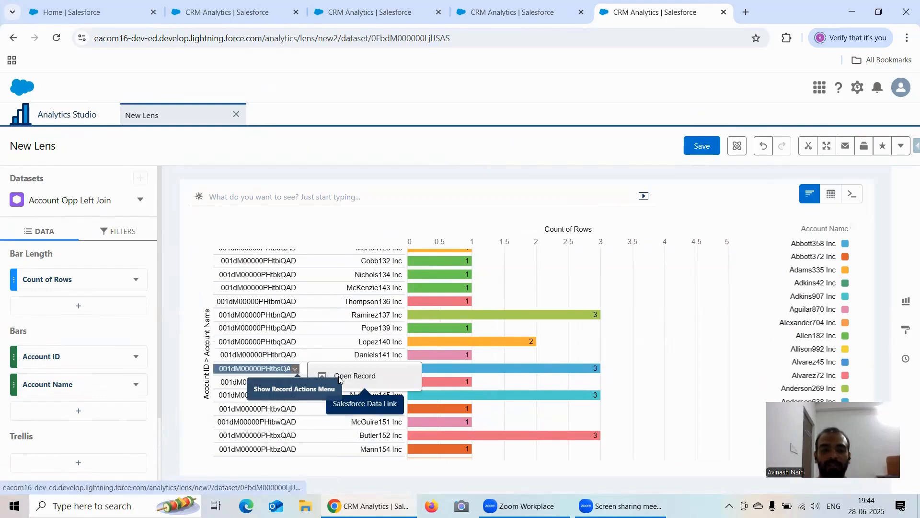
pyautogui.click(354, 376)
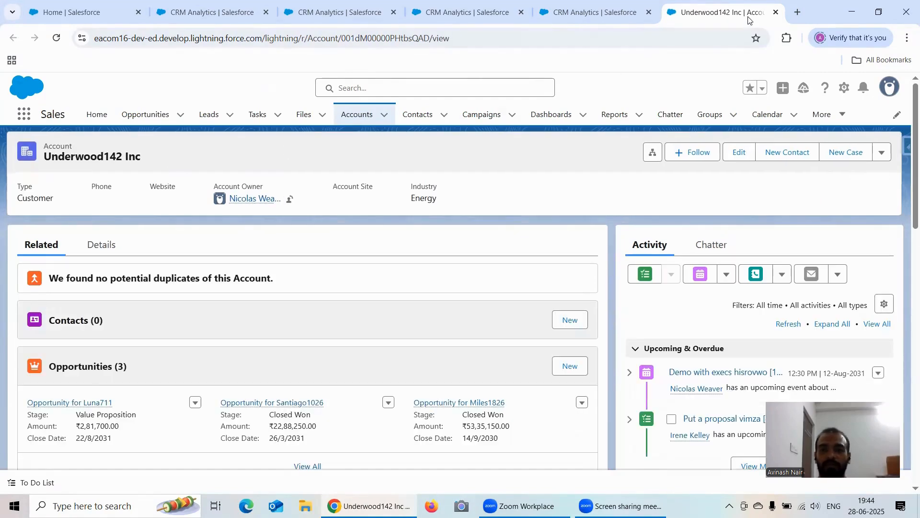
pyautogui.click(775, 12)
# Save the compare table lens as "Configure Actions In Compare Table" in the Recipe Dataset app.
pyautogui.click(230, 15)
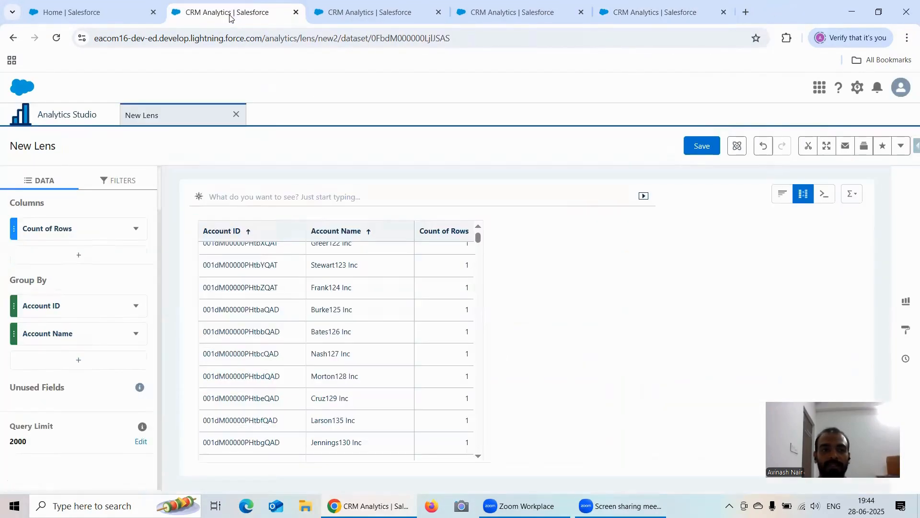
pyautogui.click(803, 195)
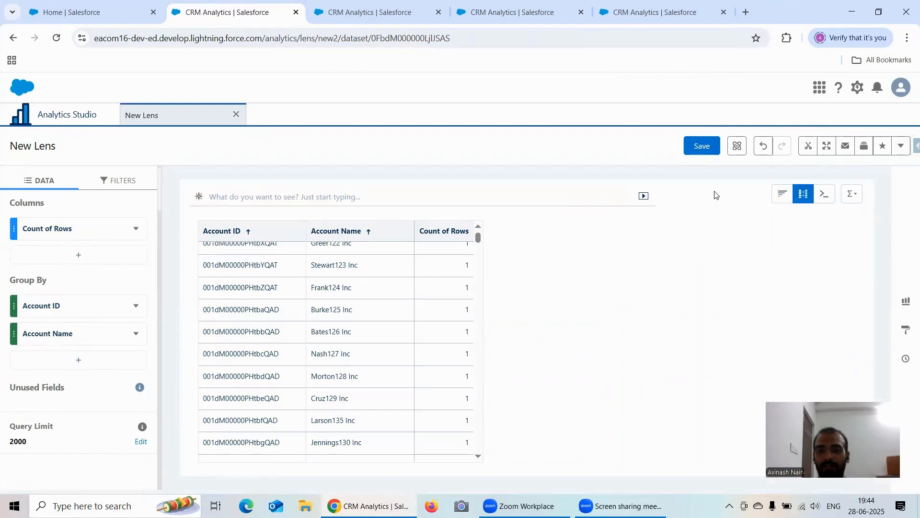
pyautogui.click(703, 148)
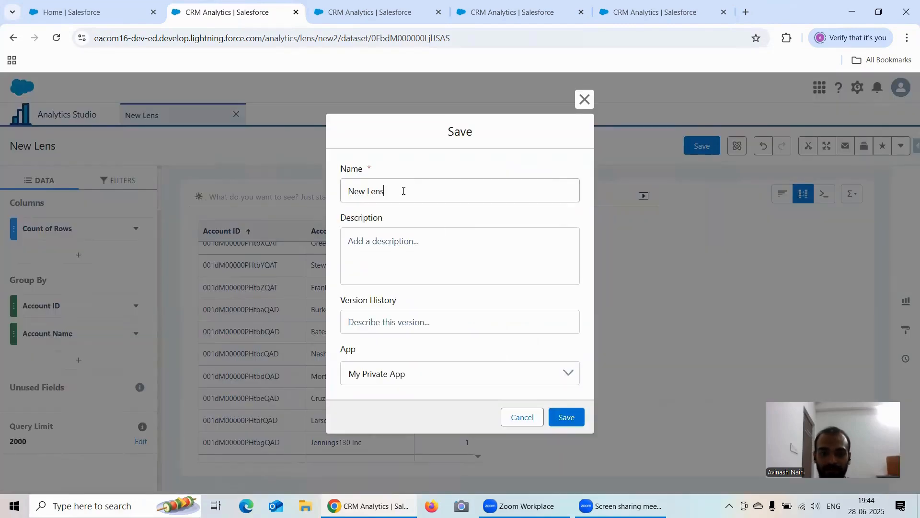
pyautogui.tripleClick(403, 190)
pyautogui.write('Configure')
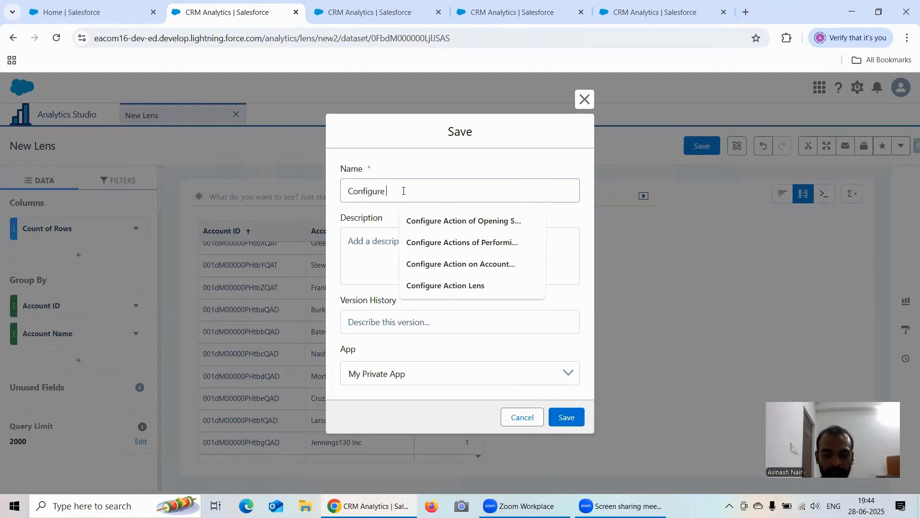
pyautogui.write(' Actions ')
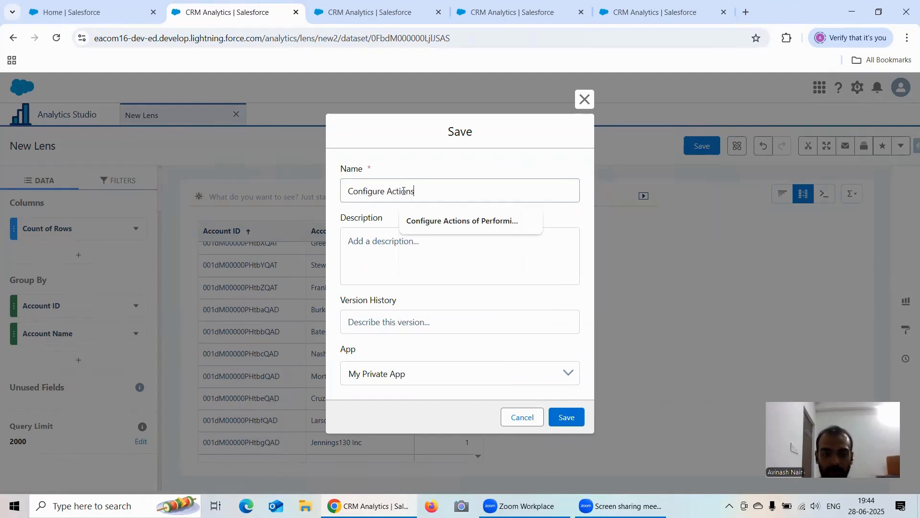
pyautogui.write('In Compare Table')
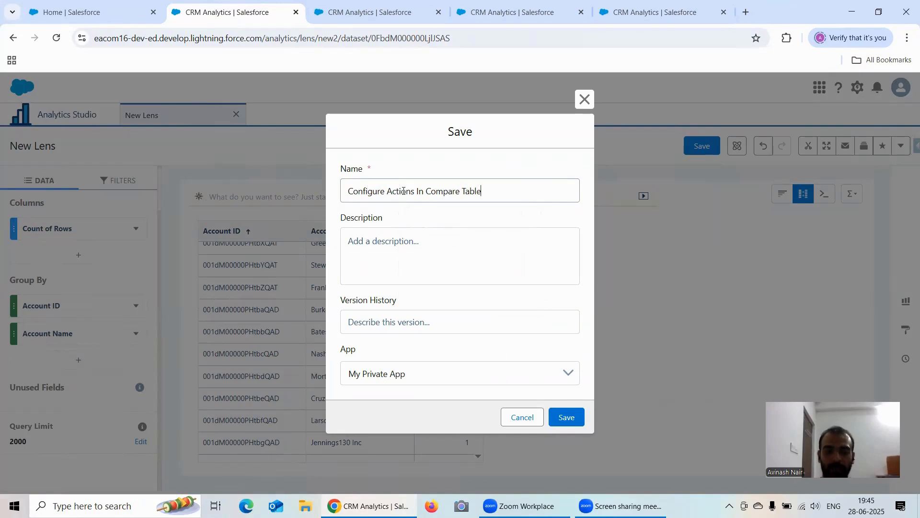
pyautogui.click(409, 369)
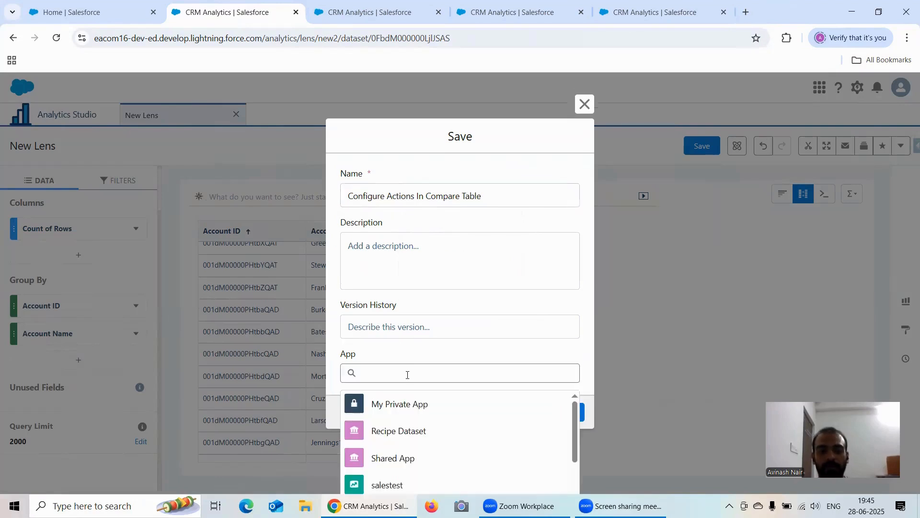
pyautogui.click(417, 431)
pyautogui.click(565, 417)
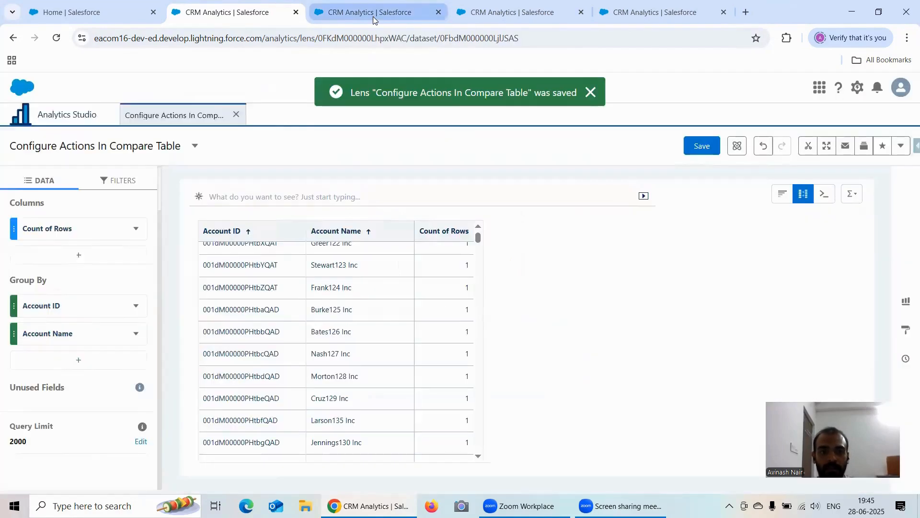
# Save the values table lens as "Configure Actions In Values Table" in the Recipe Dataset app.
pyautogui.click(372, 16)
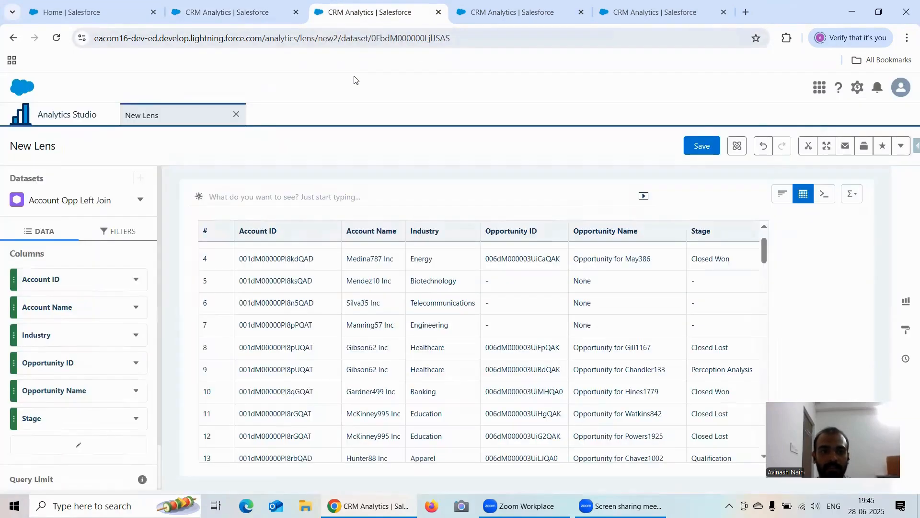
pyautogui.click(802, 195)
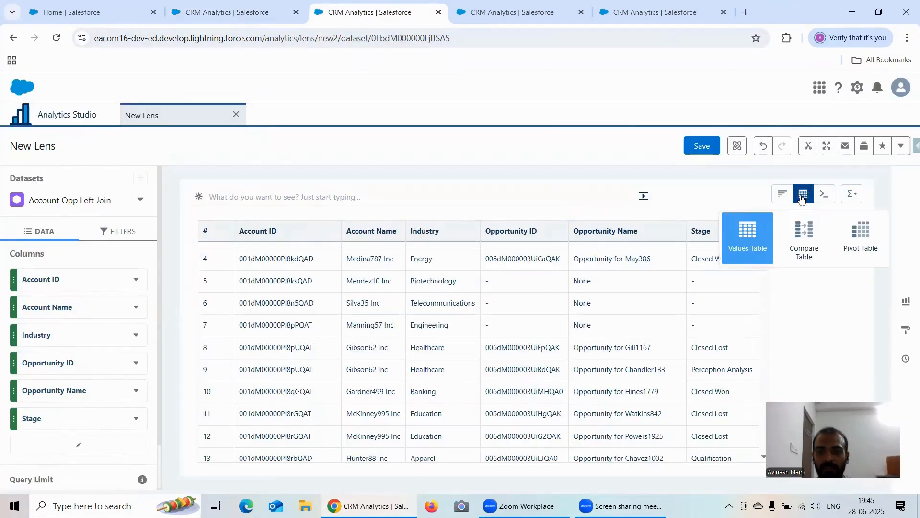
pyautogui.click(688, 146)
pyautogui.tripleClick(404, 190)
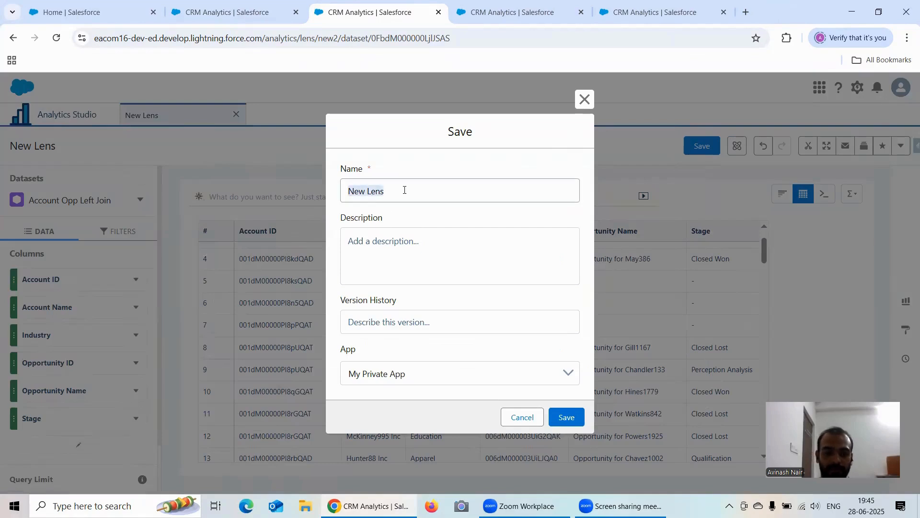
pyautogui.write('Configure Ac')
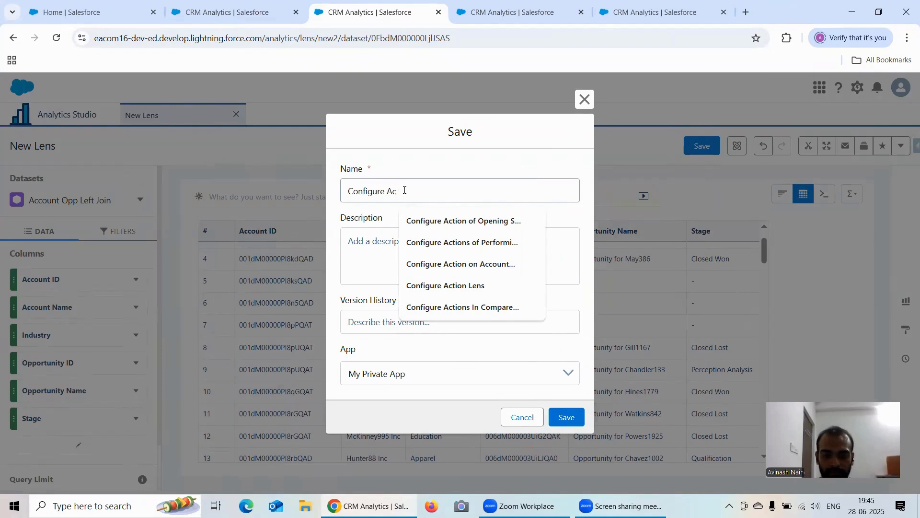
pyautogui.write('tions In Values Table')
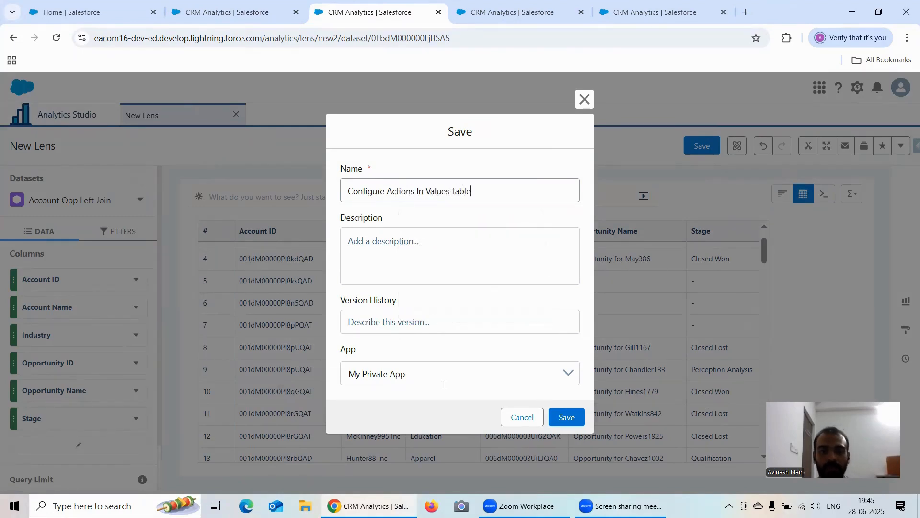
pyautogui.click(443, 384)
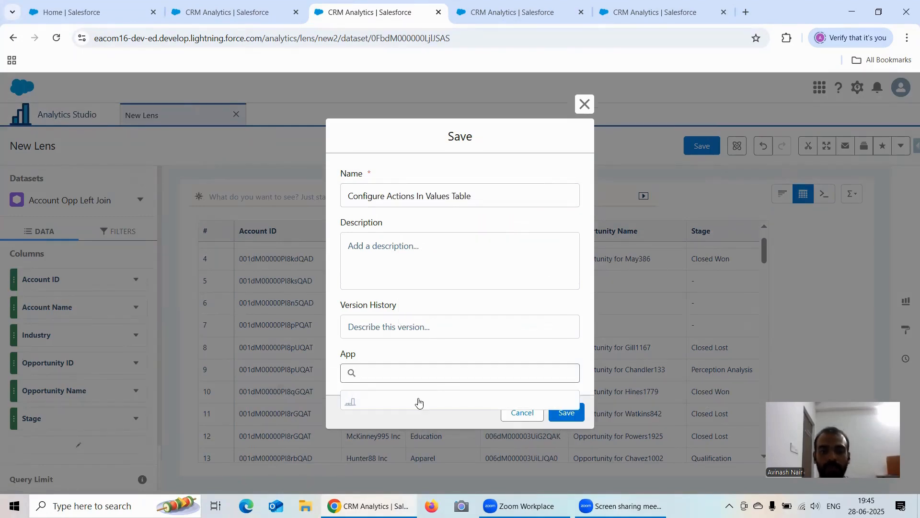
pyautogui.click(403, 429)
pyautogui.click(563, 421)
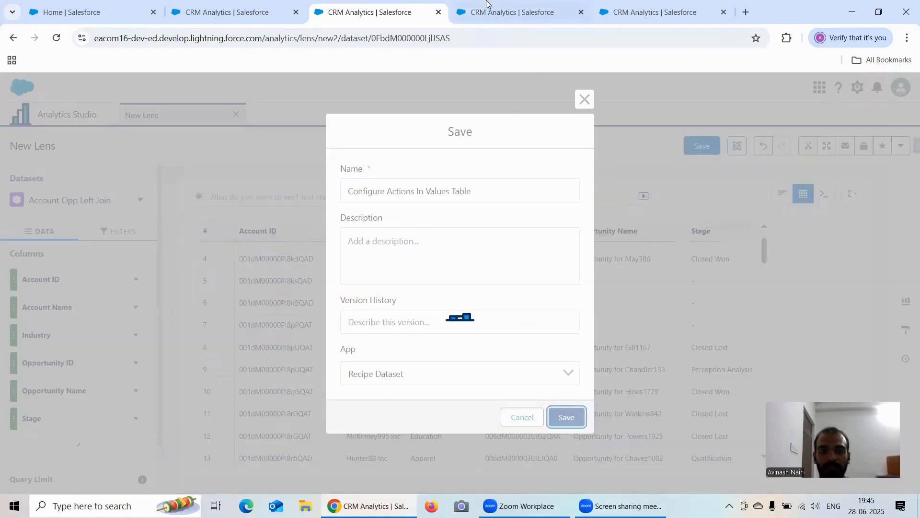
# Save the pivot table lens as "Configure Actions For Pivot Table" in the Recipe Dataset app.
pyautogui.hotkey('ctrl', 'Tab')
pyautogui.click(805, 196)
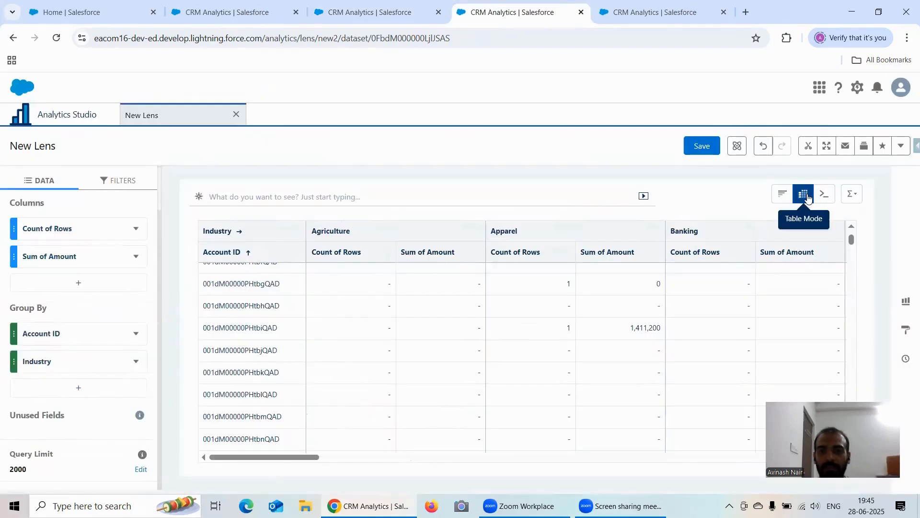
pyautogui.click(696, 152)
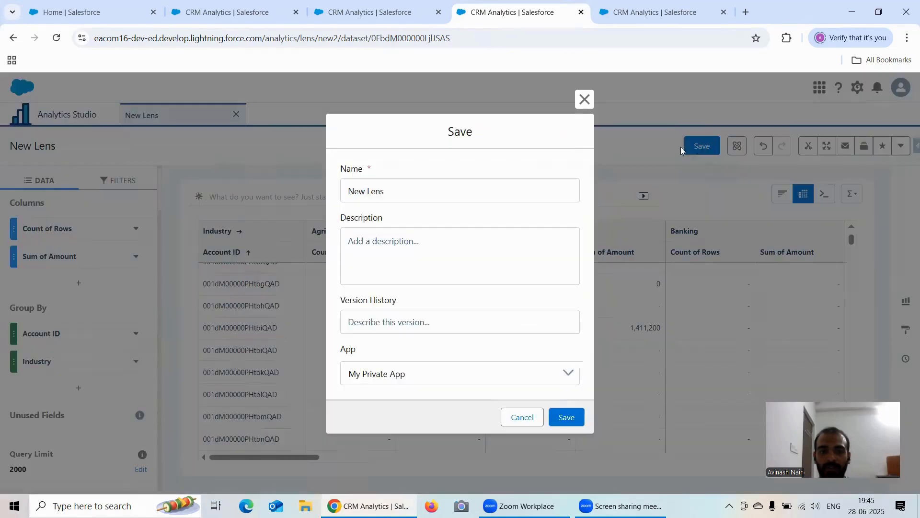
pyautogui.tripleClick(415, 185)
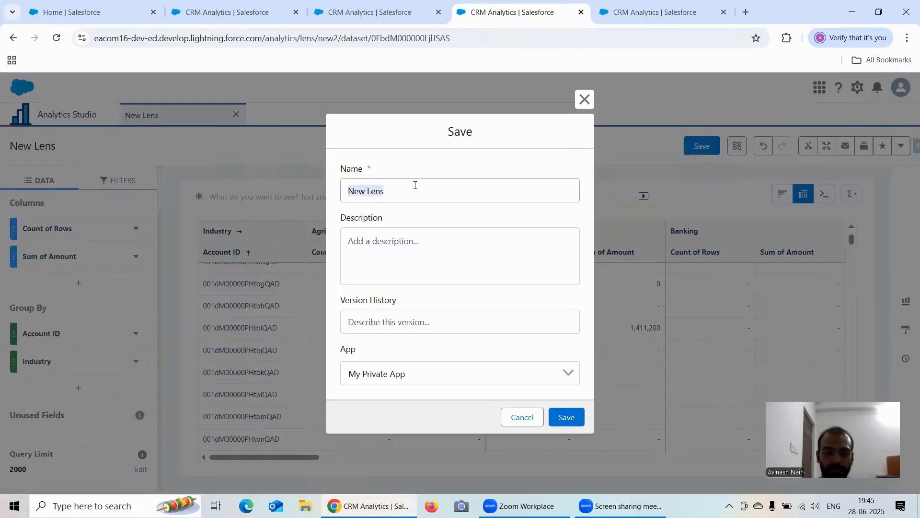
pyautogui.write('Configur')
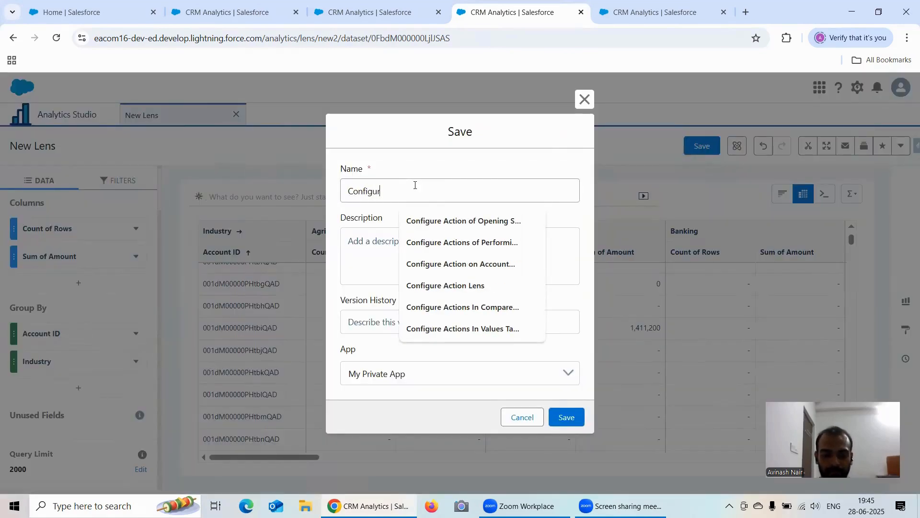
pyautogui.write('e Actions For Pivot Table')
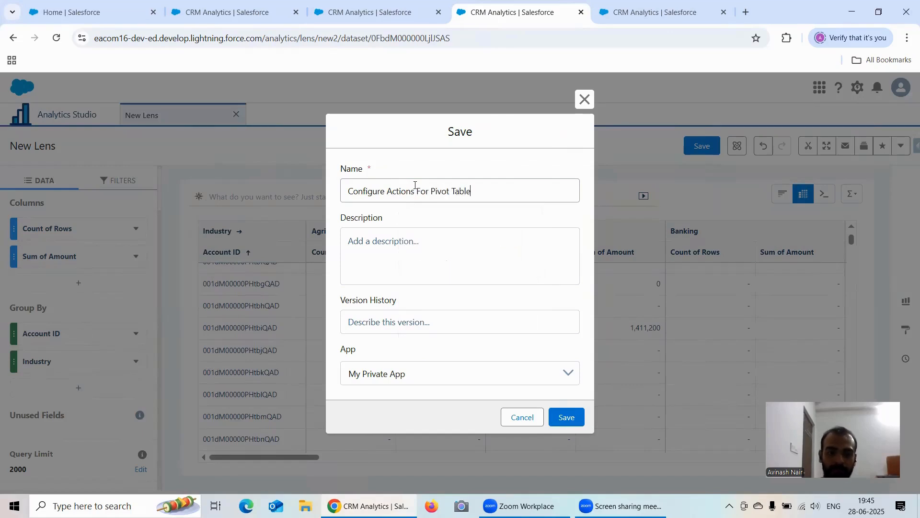
pyautogui.click(409, 373)
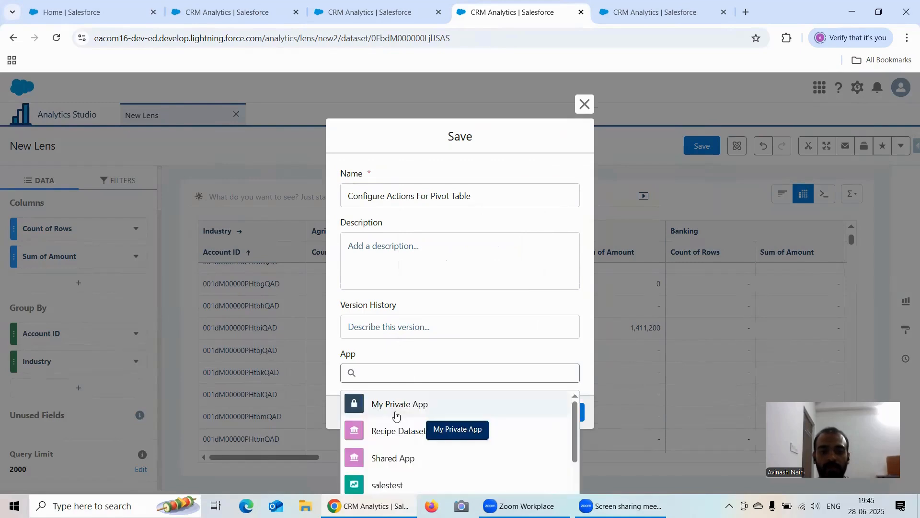
pyautogui.click(404, 431)
pyautogui.click(575, 415)
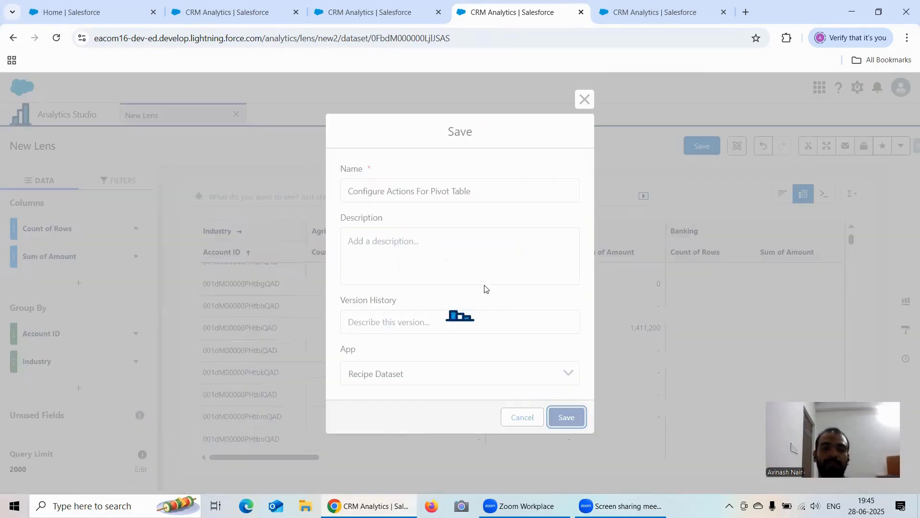
# Save the bar chart lens as "Configure Actions In Chart Mode" in the Recipe Dataset app.
pyautogui.click(637, 11)
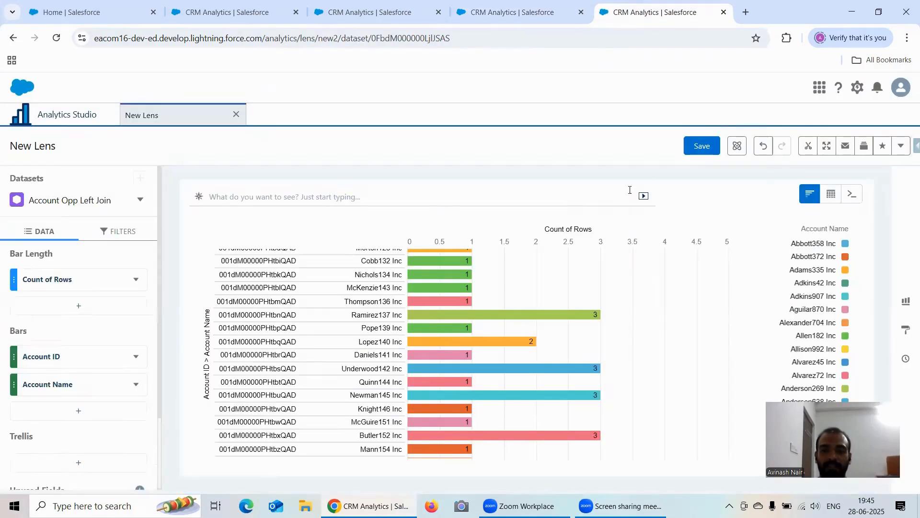
pyautogui.click(696, 148)
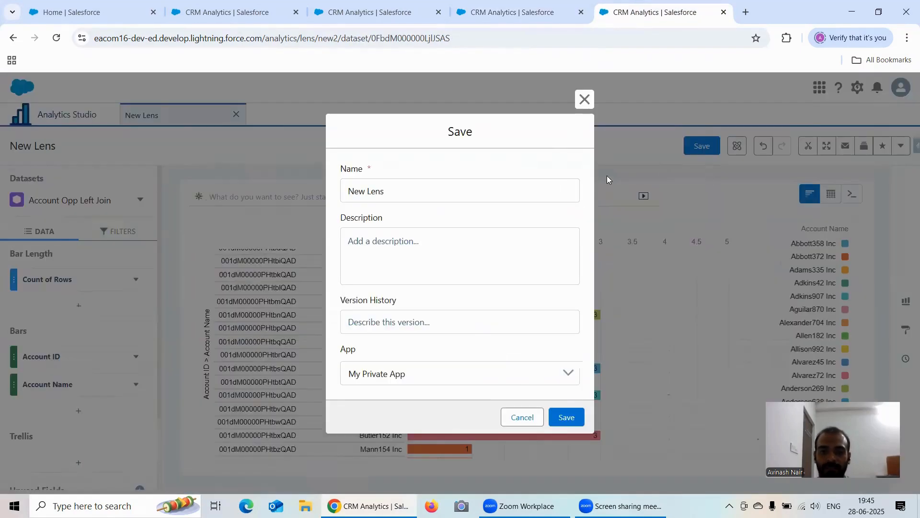
pyautogui.tripleClick(427, 189)
pyautogui.write('Configure A')
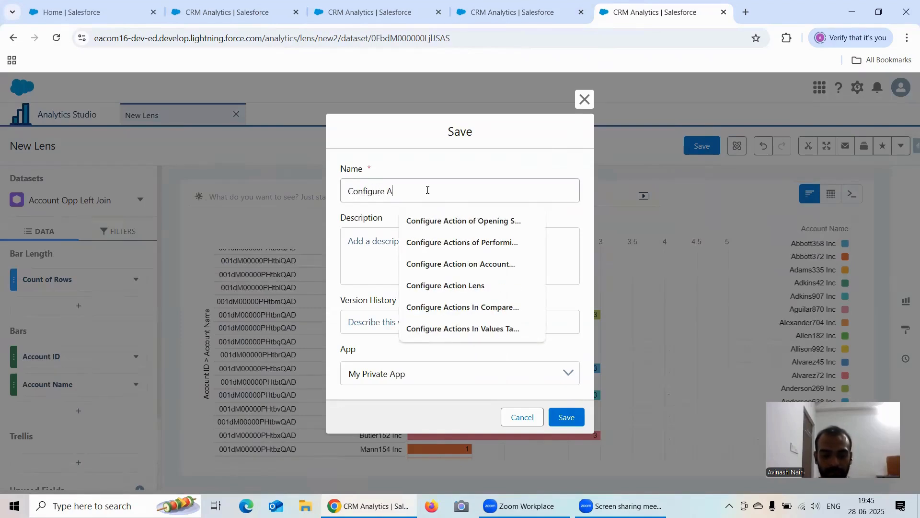
pyautogui.write('ctions In Chart Mode')
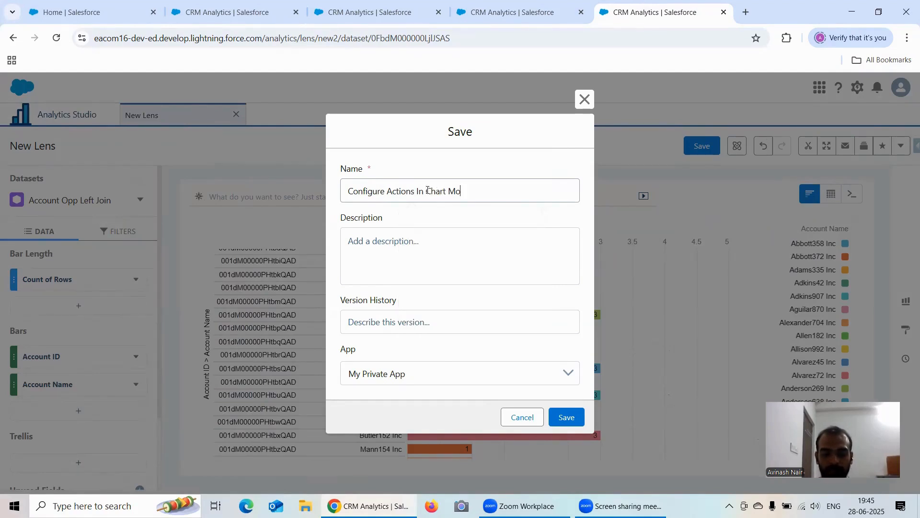
pyautogui.click(401, 377)
pyautogui.click(401, 431)
pyautogui.click(559, 420)
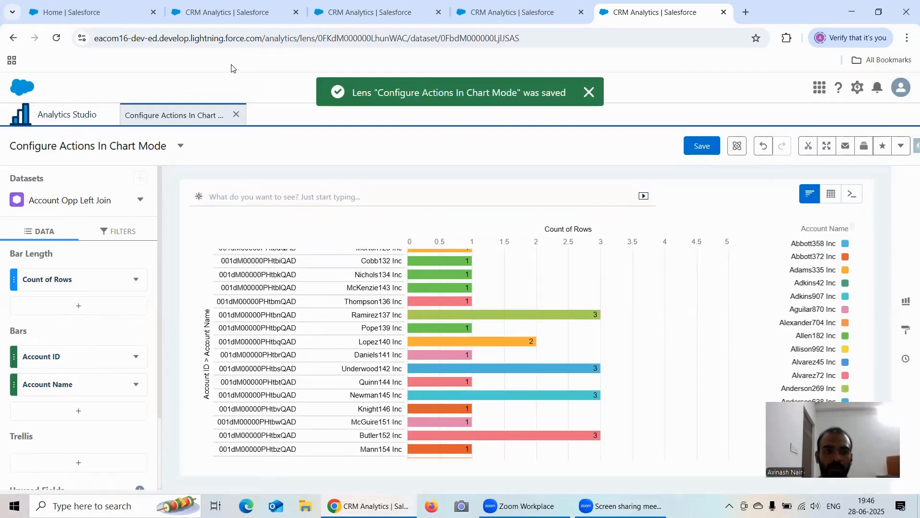
# In the compare table lens, turn off Open Salesforce record for Account ID and enable Perform Salesforce actions instead.
pyautogui.click(226, 13)
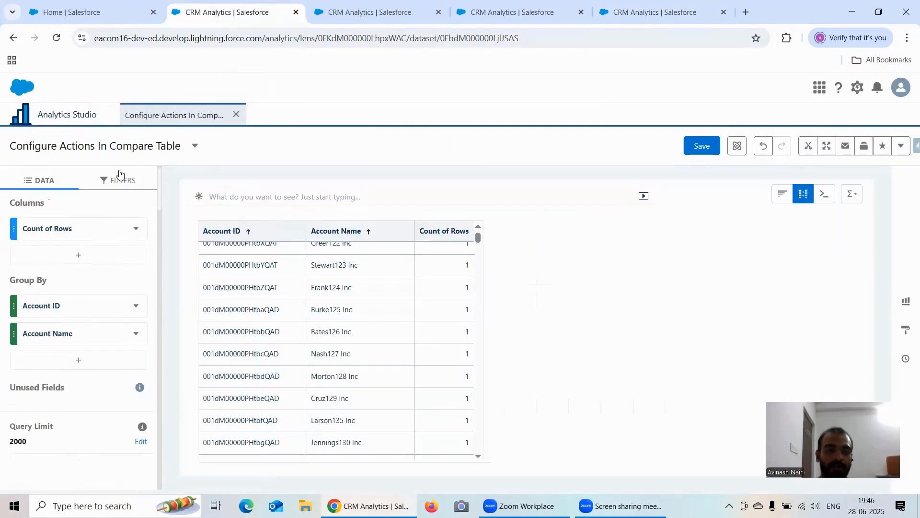
pyautogui.scroll(5, 294, 261)
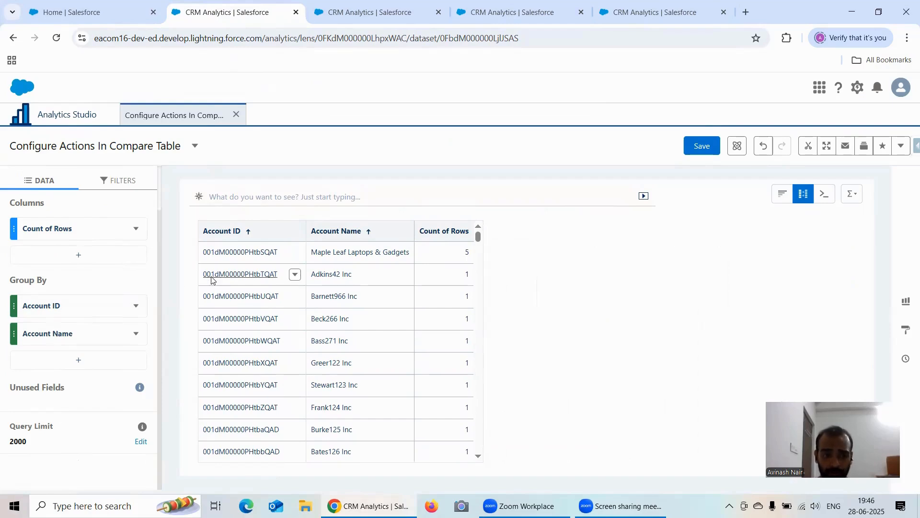
pyautogui.click(136, 306)
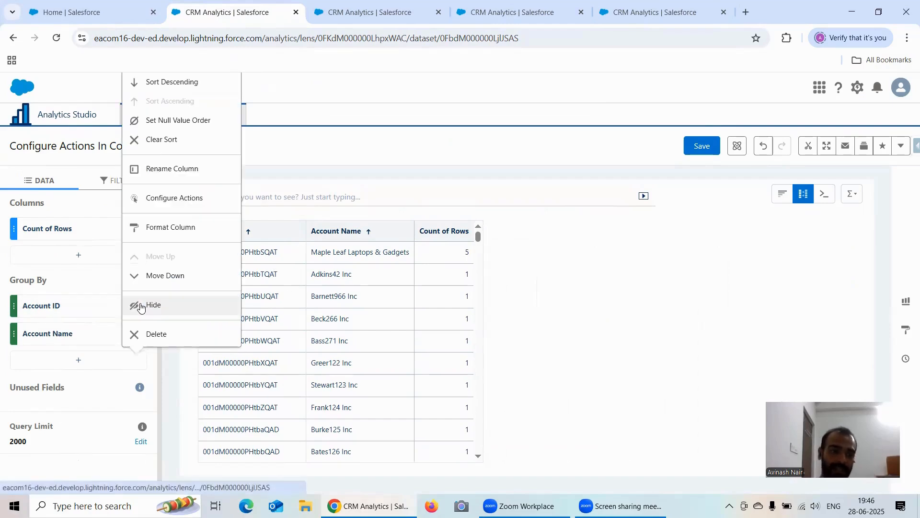
pyautogui.click(162, 198)
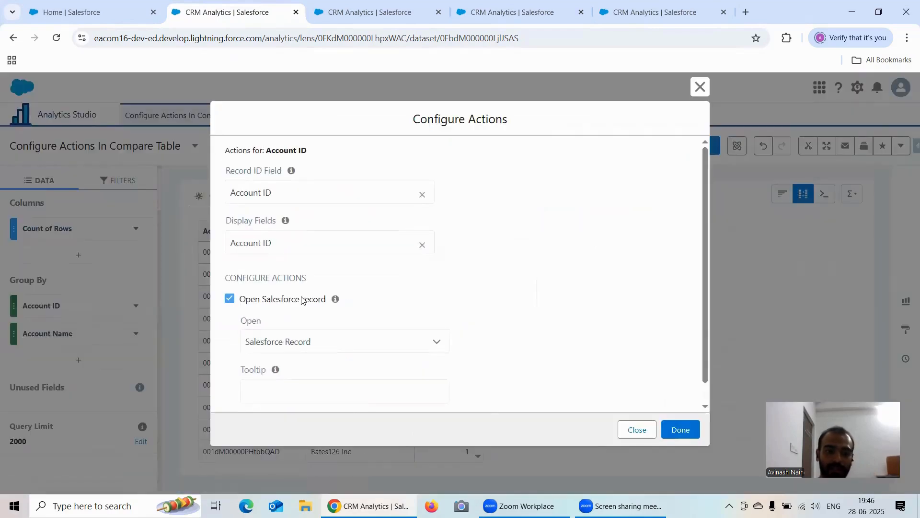
pyautogui.scroll(-1, 304, 300)
pyautogui.click(230, 278)
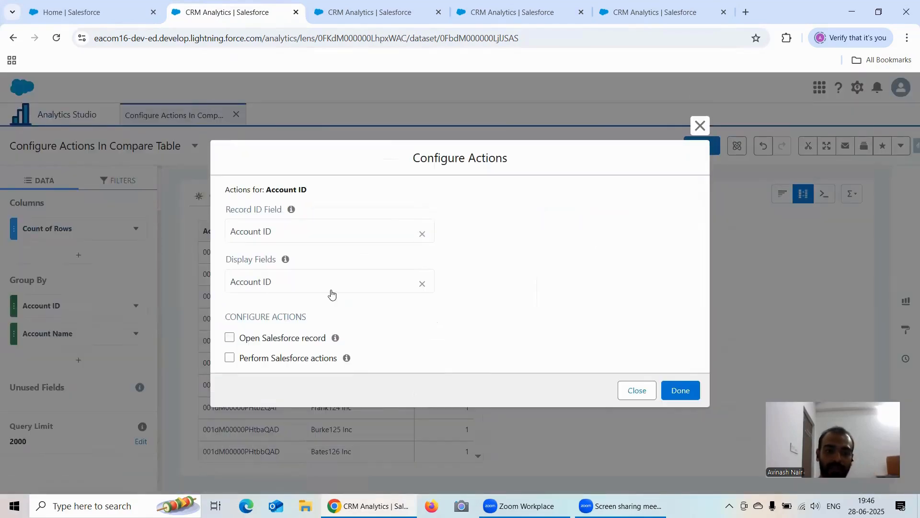
pyautogui.click(230, 359)
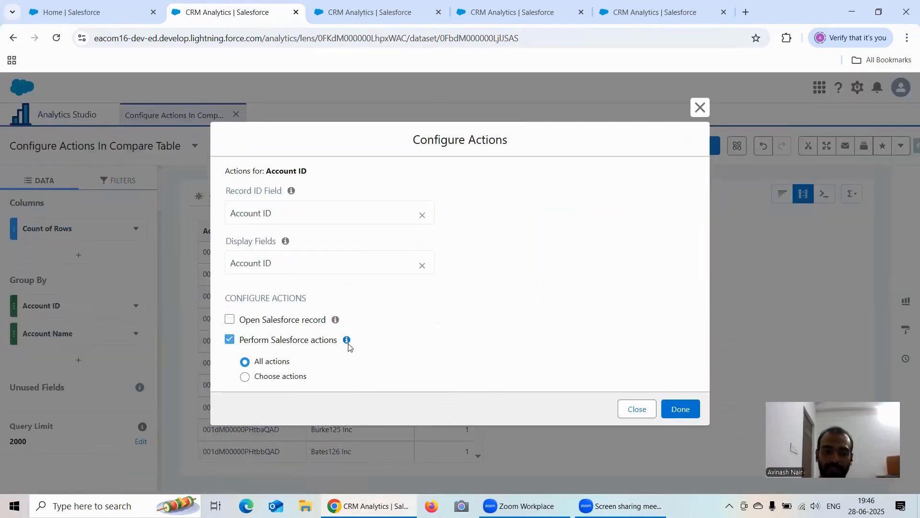
# Restrict the Salesforce actions on Account ID to chosen actions, selecting only New Account, and apply the configuration.
pyautogui.click(268, 376)
pyautogui.scroll(-3, 398, 321)
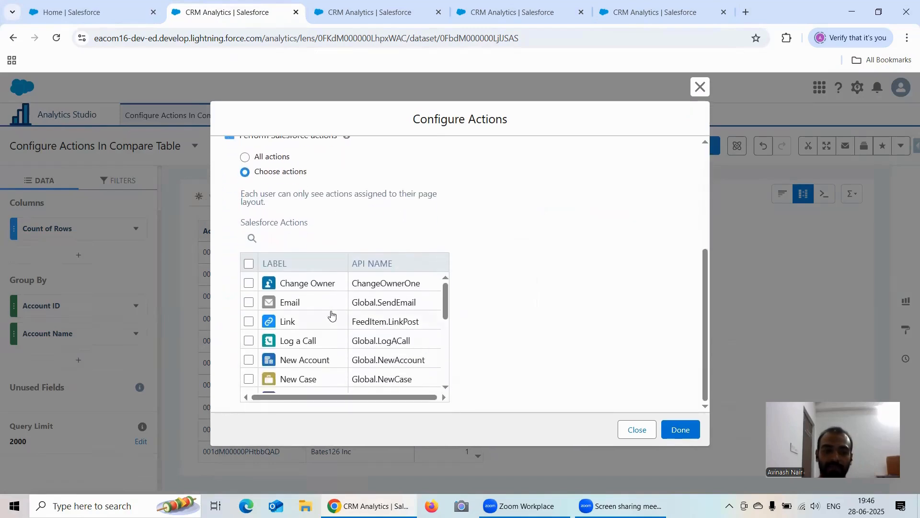
pyautogui.scroll(-4, 365, 307)
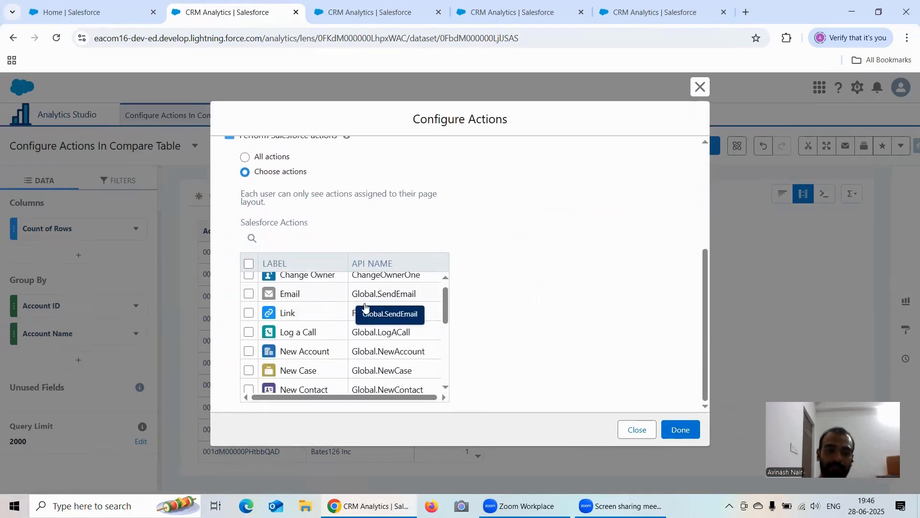
pyautogui.scroll(-1, 345, 331)
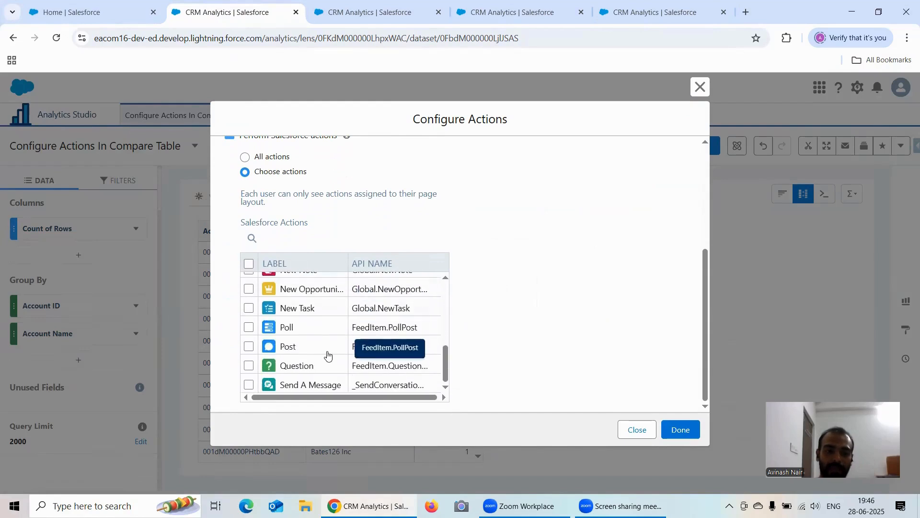
pyautogui.scroll(4, 333, 338)
pyautogui.scroll(1, 340, 334)
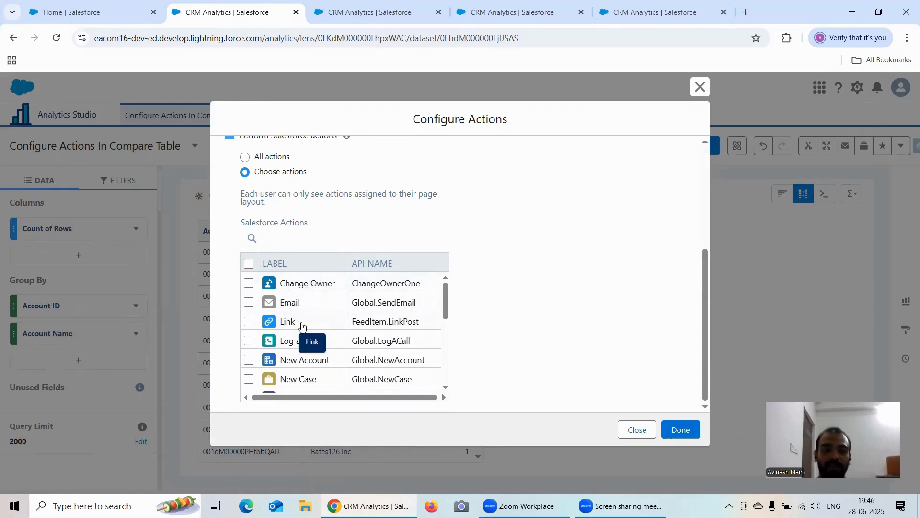
pyautogui.scroll(-1, 321, 314)
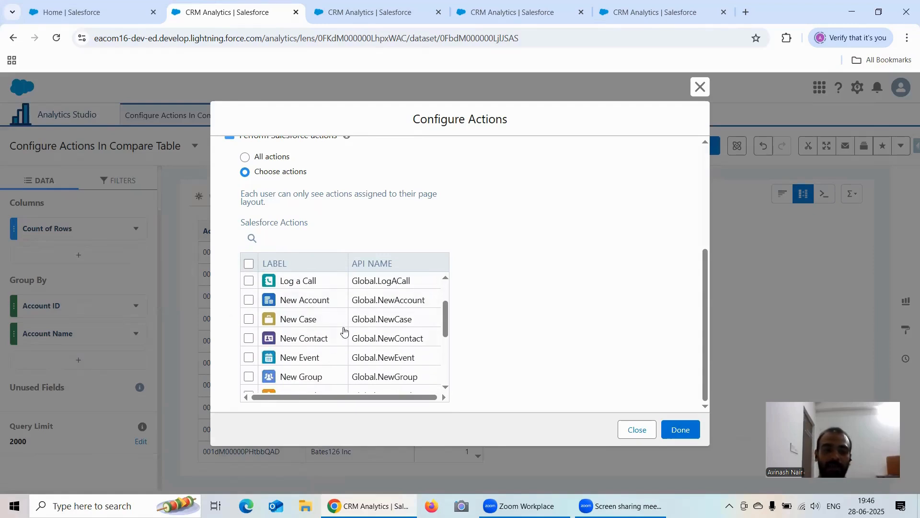
pyautogui.click(250, 300)
pyautogui.scroll(-2, 381, 318)
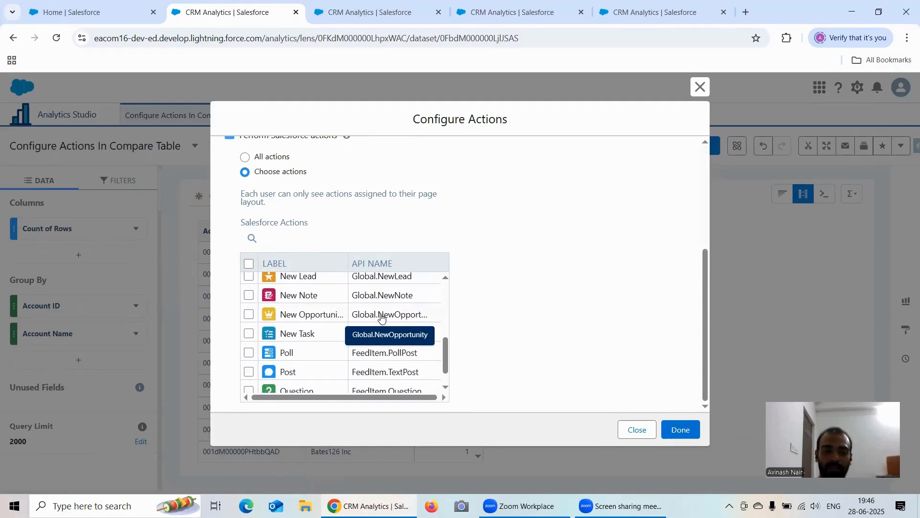
pyautogui.click(682, 434)
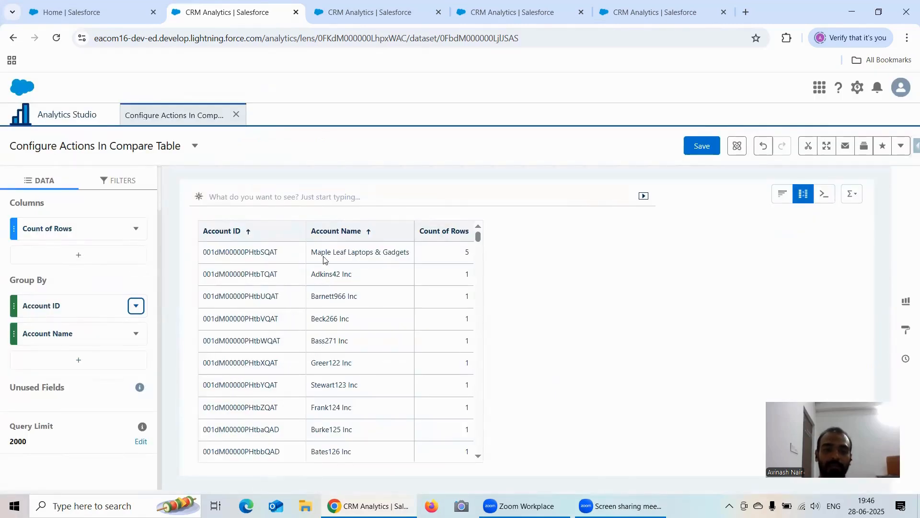
# Check which actions the account ID of Maple Leaf Laptops & Gadgets offers in the compare table.
pyautogui.click(294, 255)
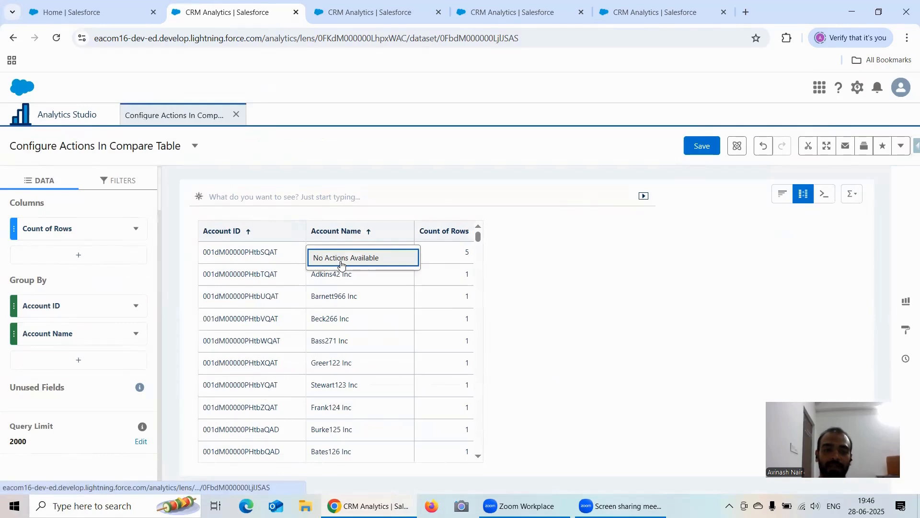
pyautogui.click(319, 261)
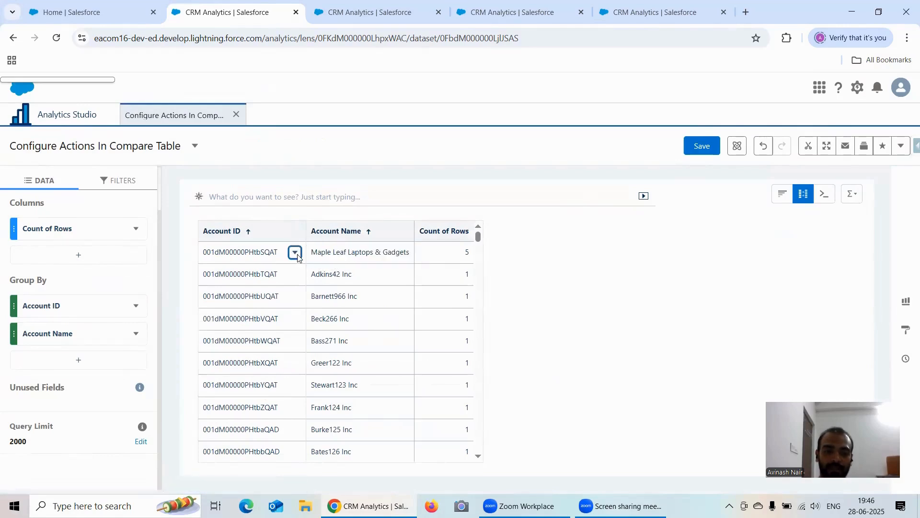
pyautogui.click(295, 253)
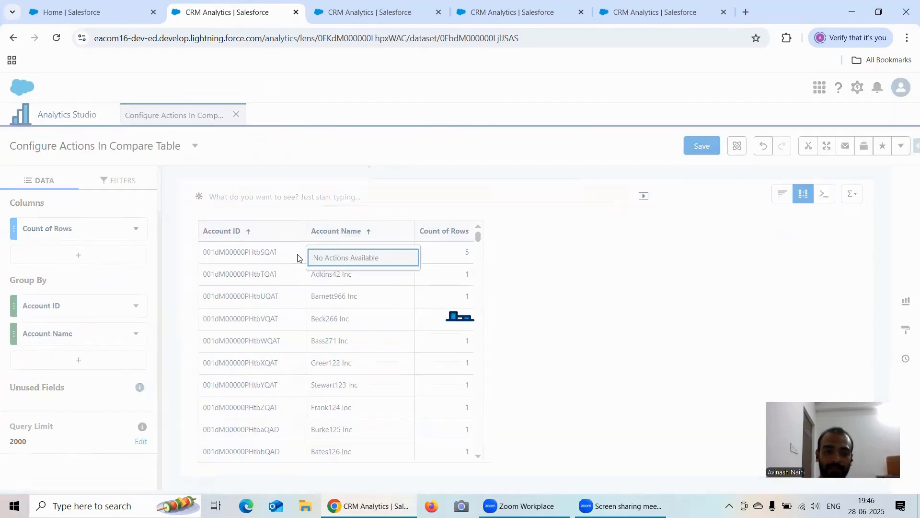
# Reconfigure the Account ID actions to allow all Salesforce actions, and apply the change.
pyautogui.click(137, 307)
pyautogui.click(169, 198)
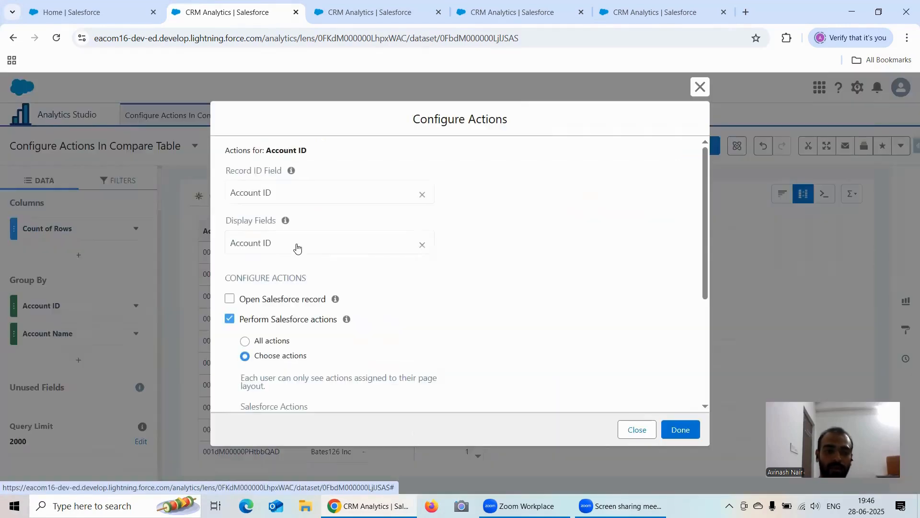
pyautogui.click(244, 342)
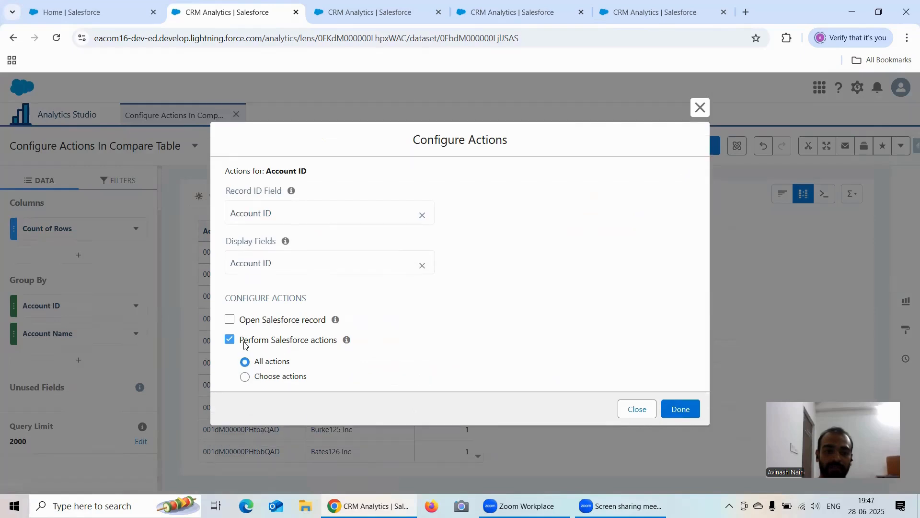
pyautogui.click(681, 408)
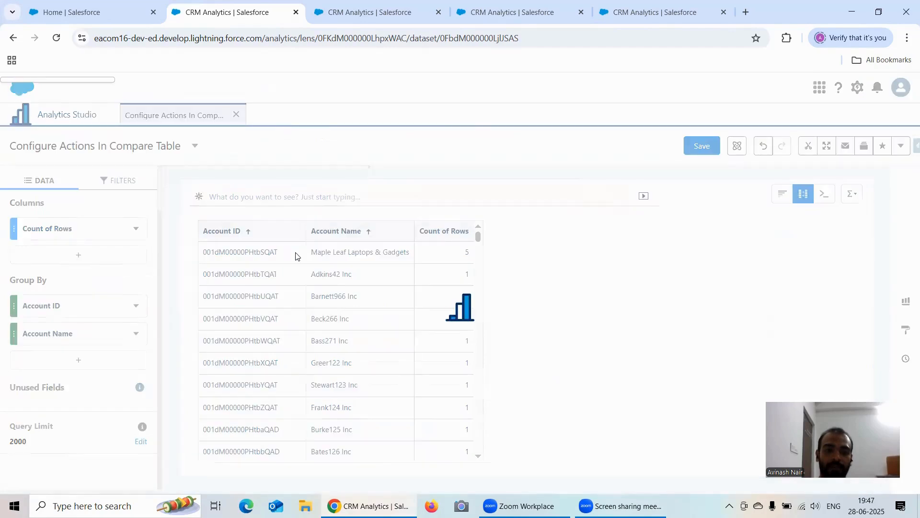
# Open the action list for the Maple Leaf Laptops & Gadgets account ID and review the Salesforce actions from first to last.
pyautogui.click(295, 256)
pyautogui.scroll(-2, 374, 300)
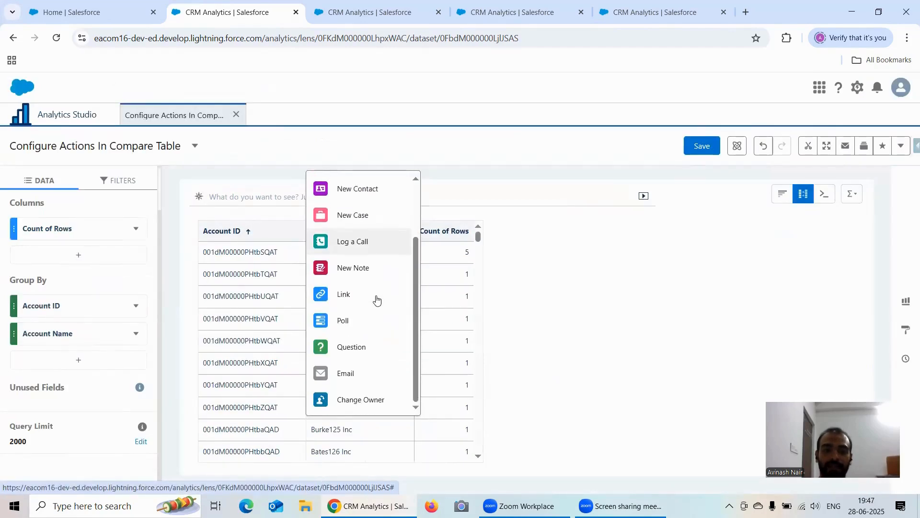
pyautogui.scroll(3, 376, 298)
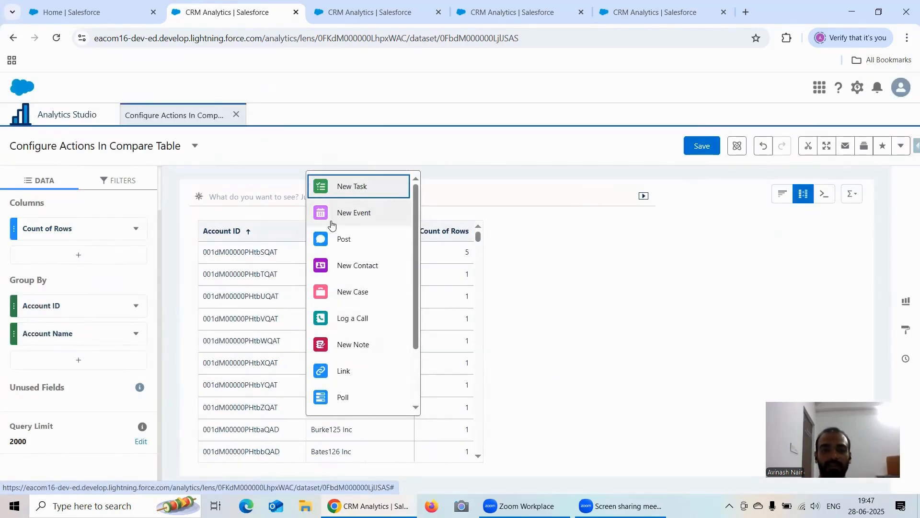
pyautogui.scroll(-2, 358, 233)
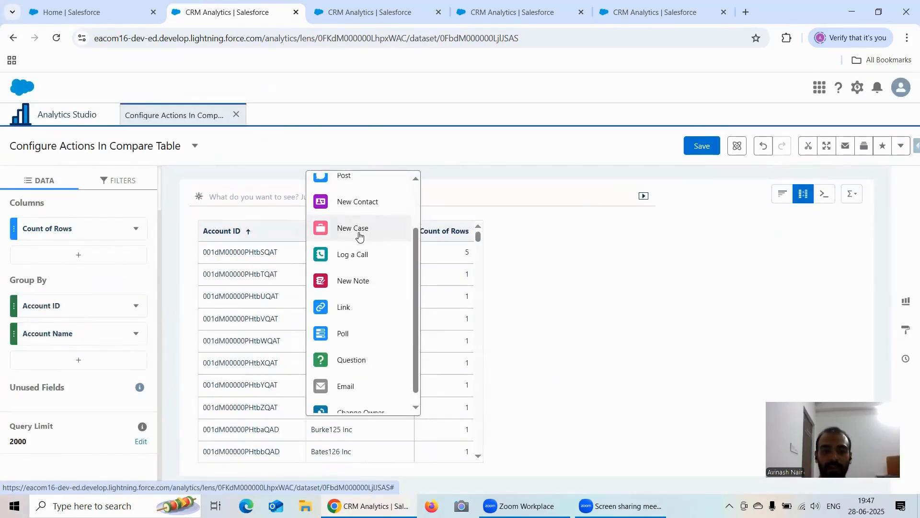
pyautogui.scroll(-1, 357, 238)
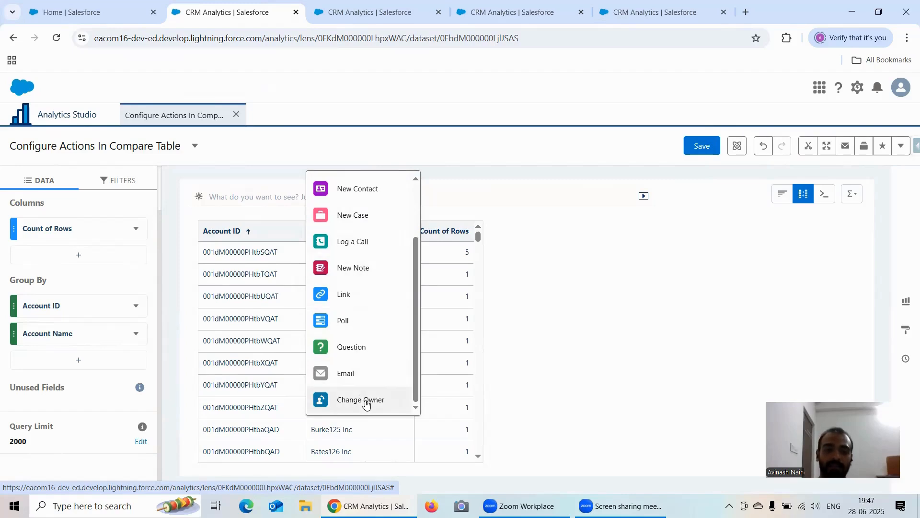
# Create a new case for the Maple Leaf Laptops & Gadgets account with status New and subject "Case From Configure Action", and save it.
pyautogui.scroll(4, 360, 336)
pyautogui.scroll(1, 359, 305)
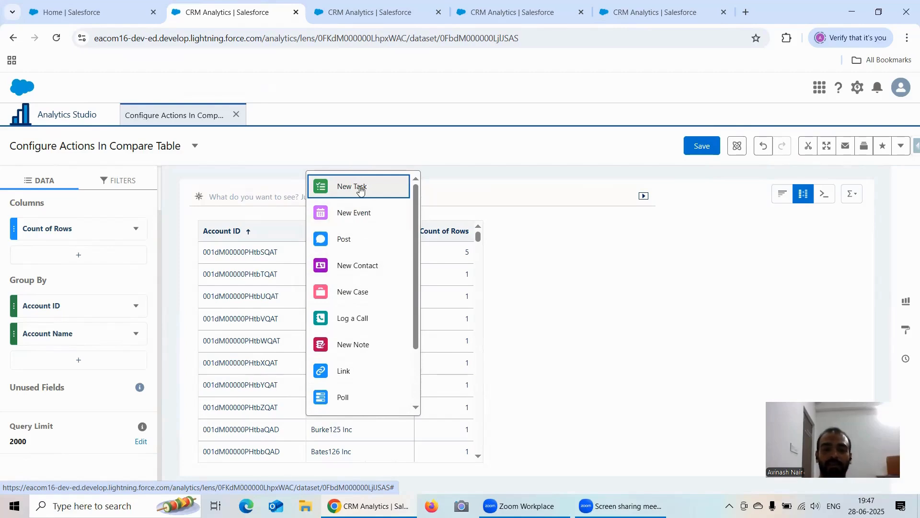
pyautogui.click(352, 291)
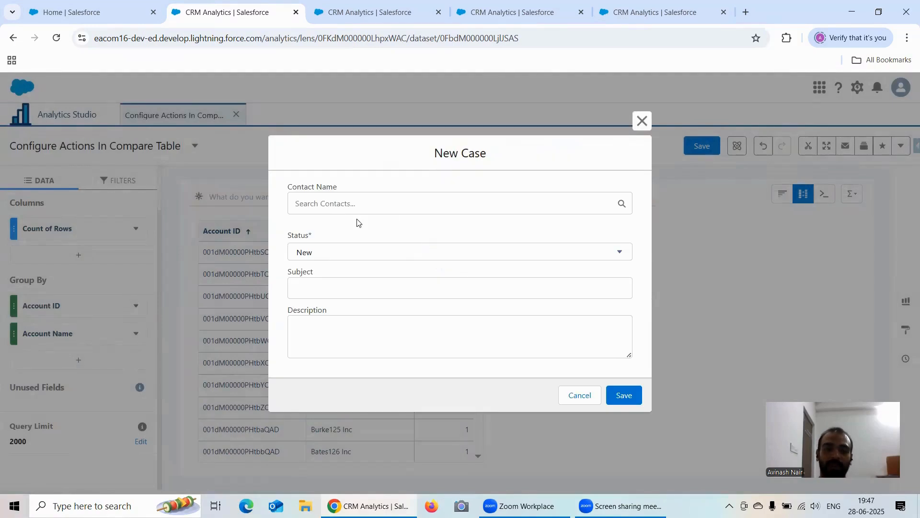
pyautogui.click(351, 250)
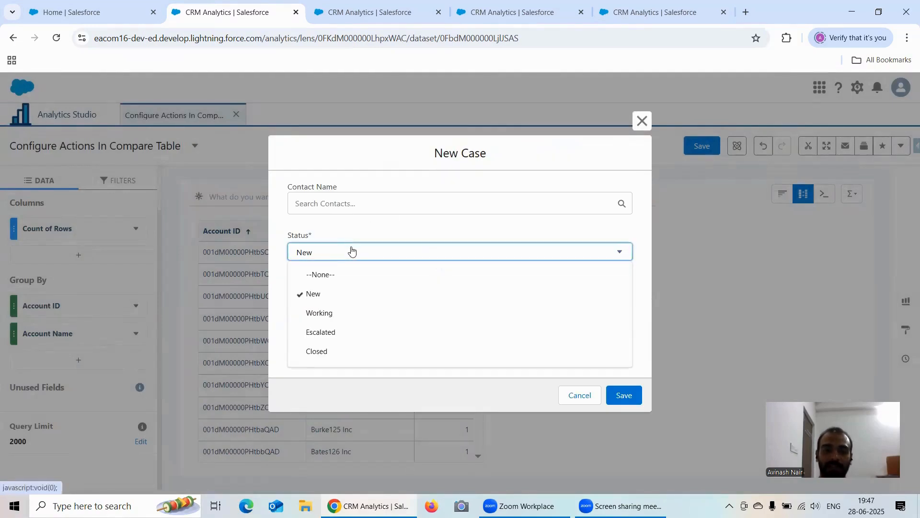
pyautogui.click(378, 227)
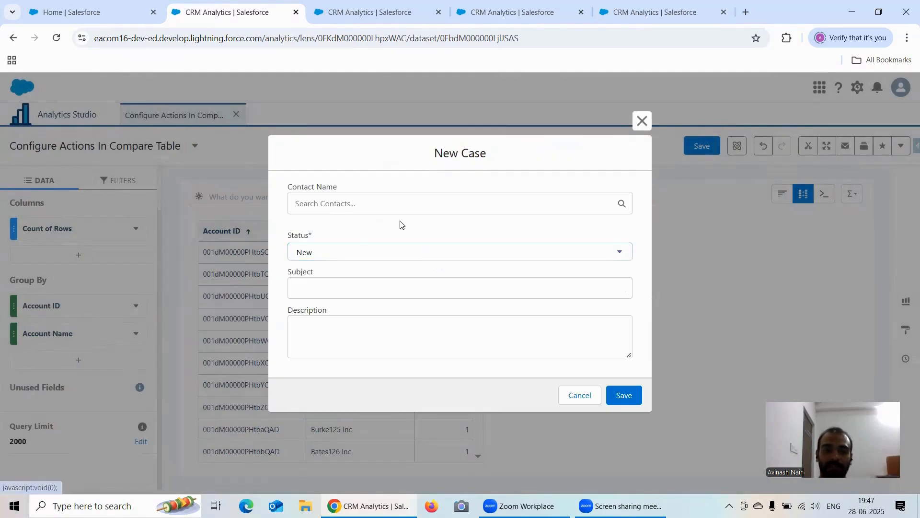
pyautogui.click(344, 289)
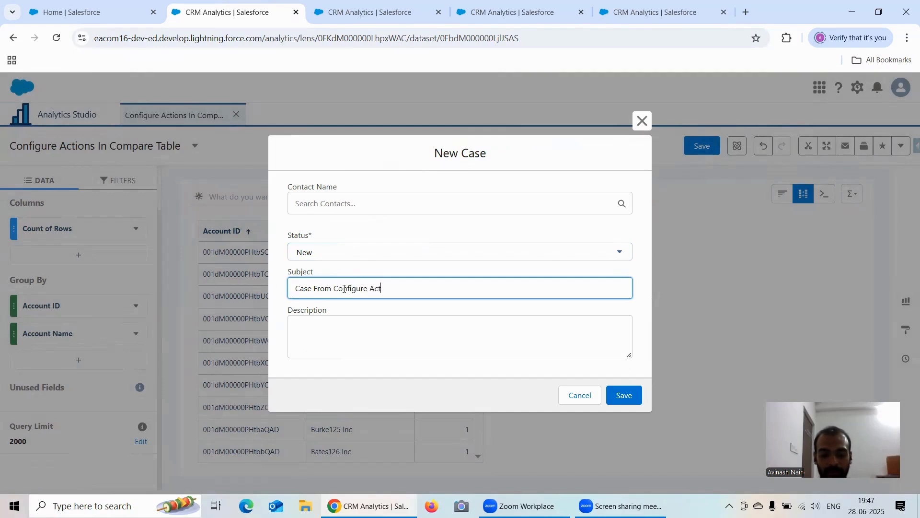
pyautogui.click(629, 395)
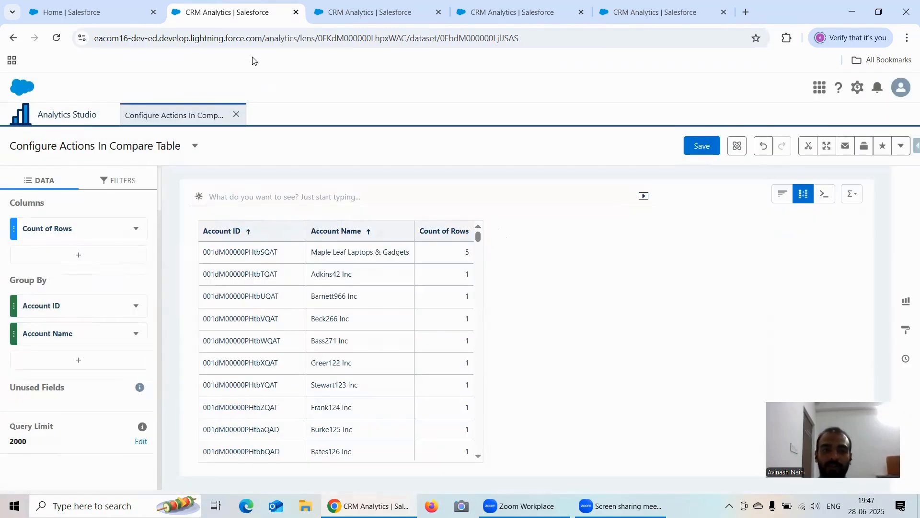
pyautogui.click(908, 149)
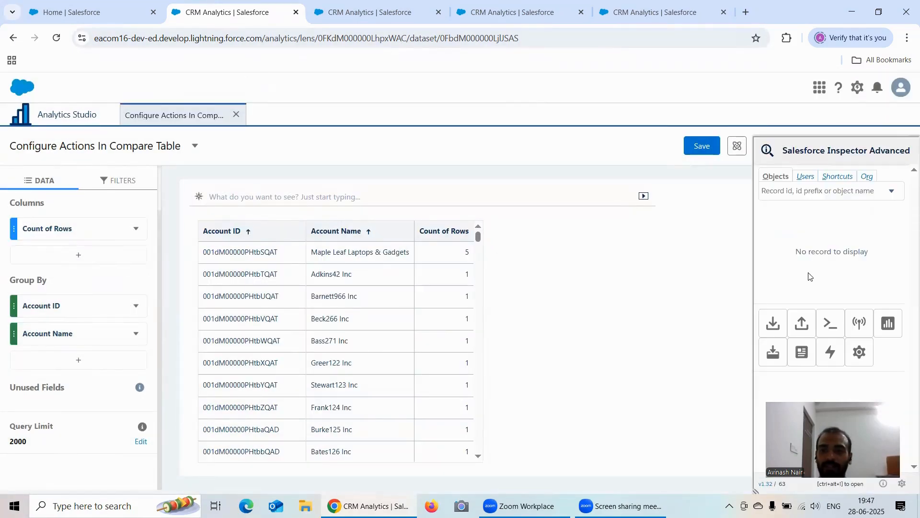
pyautogui.click(772, 327)
pyautogui.click(556, 115)
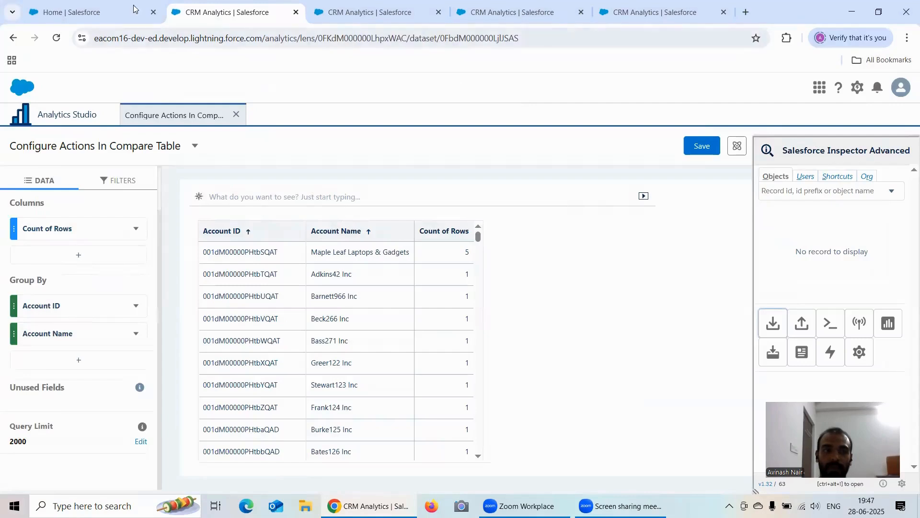
# From the Setup page, open Salesforce Inspector's Data Export and run the query "Select id from Case".
pyautogui.hotkey('ctrl', 'shift', 'Tab')
pyautogui.click(906, 151)
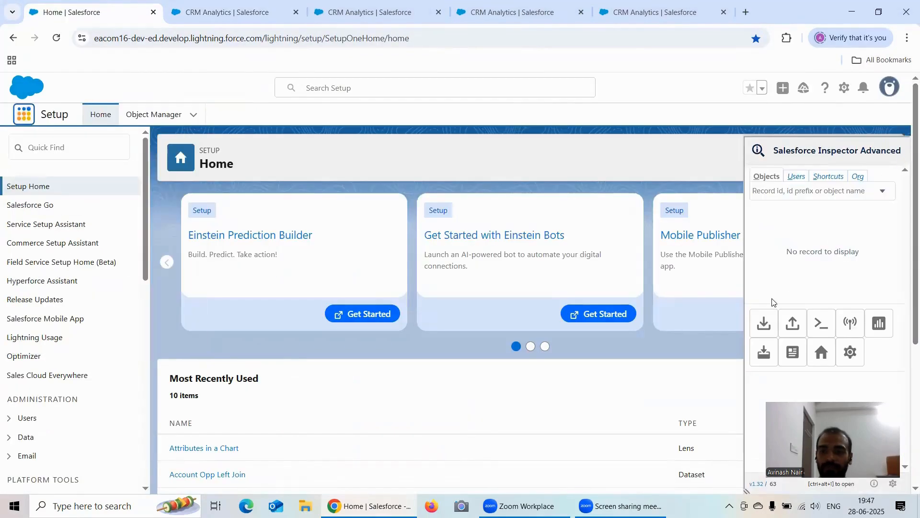
pyautogui.click(764, 323)
pyautogui.moveTo(298, 139); pyautogui.dragTo(32, 161)
pyautogui.write('Sele')
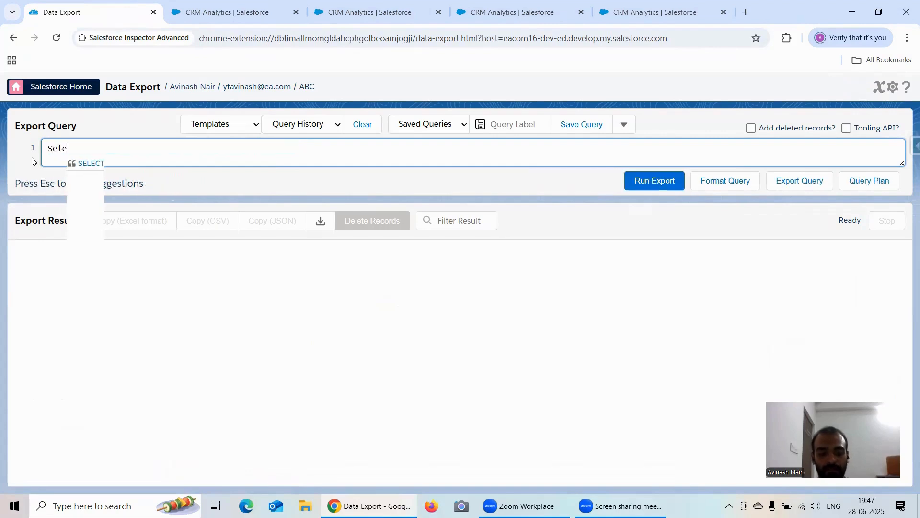
pyautogui.write('ct id fr')
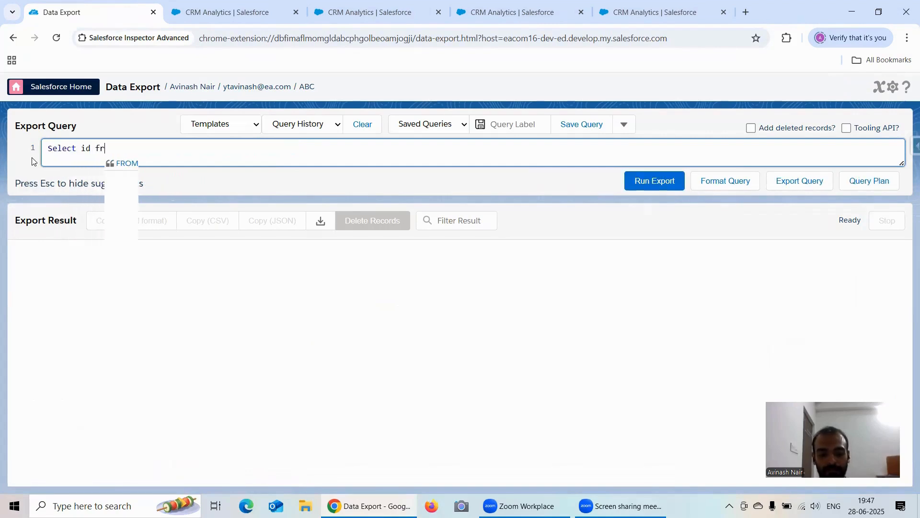
pyautogui.write('om Case')
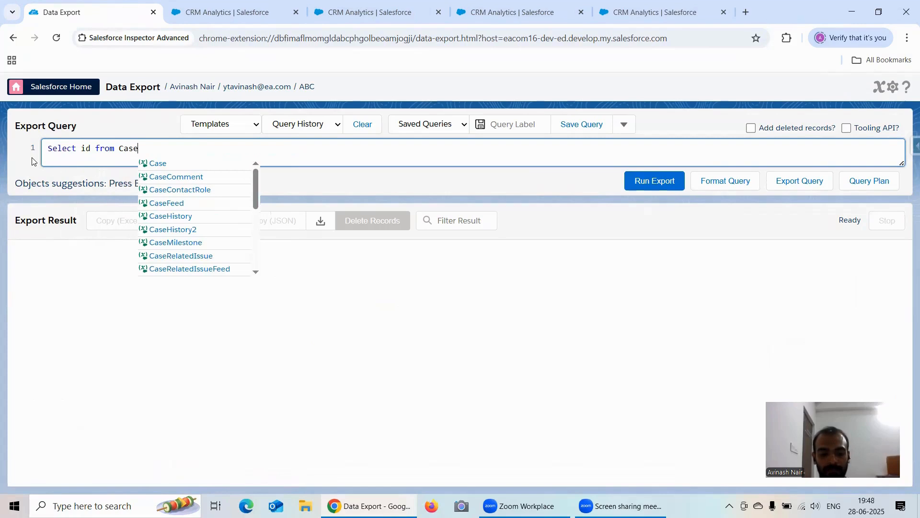
pyautogui.click(653, 181)
# Add the CreatedDate field to the case query after id and run the export again.
pyautogui.click(93, 150)
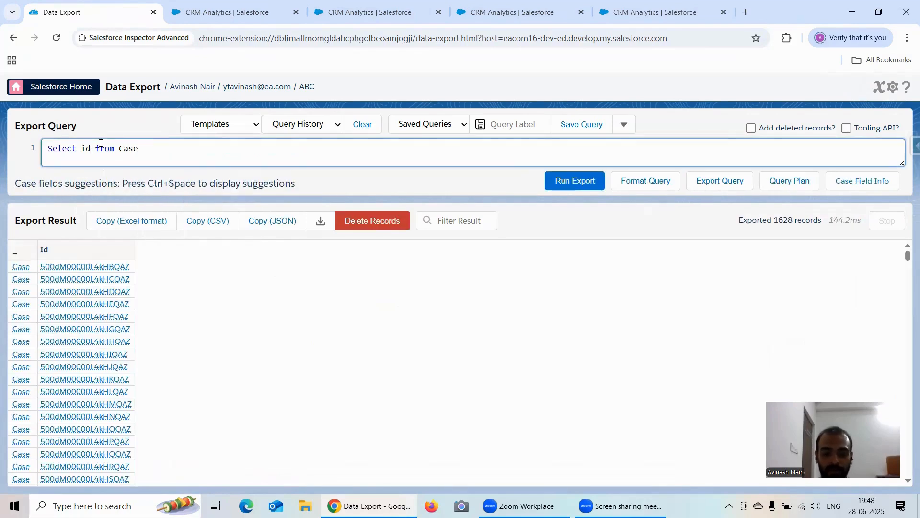
pyautogui.write(', Created')
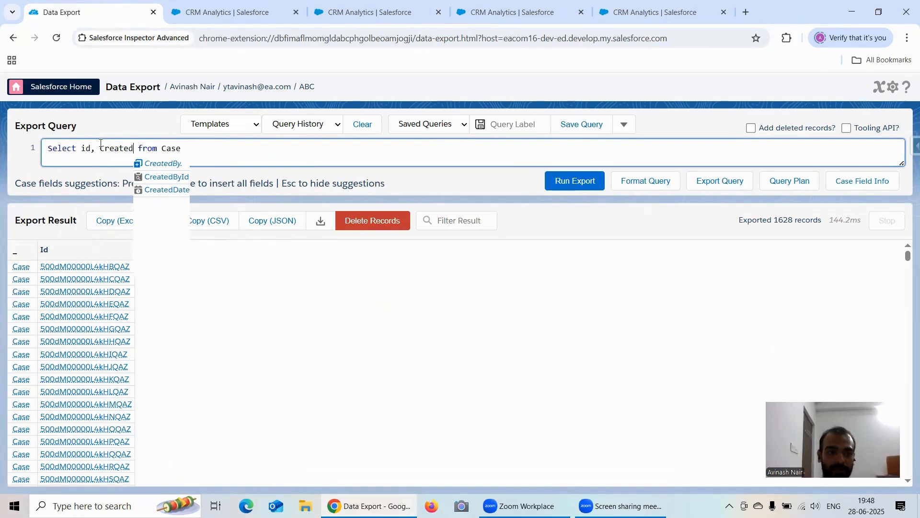
pyautogui.click(175, 190)
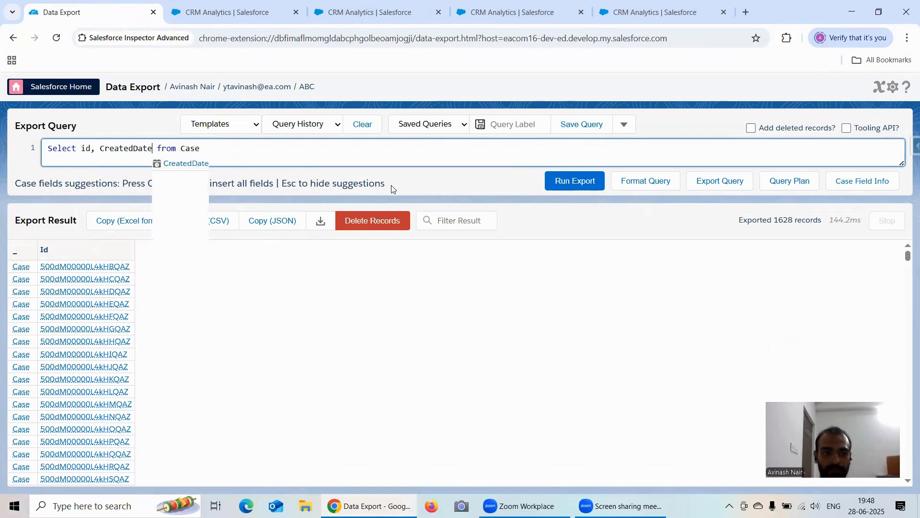
pyautogui.click(580, 184)
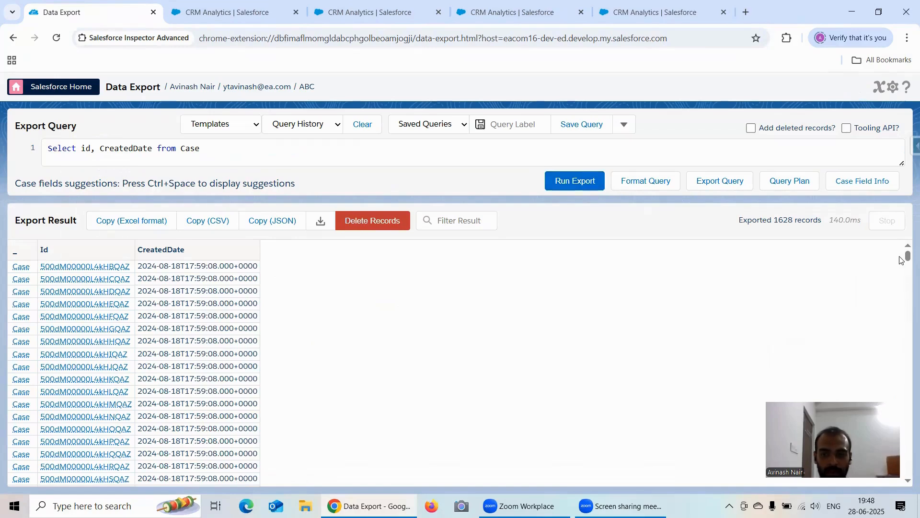
# Extend the case query with "Order By CreatedDate desc" and rerun the export.
pyautogui.click(249, 154)
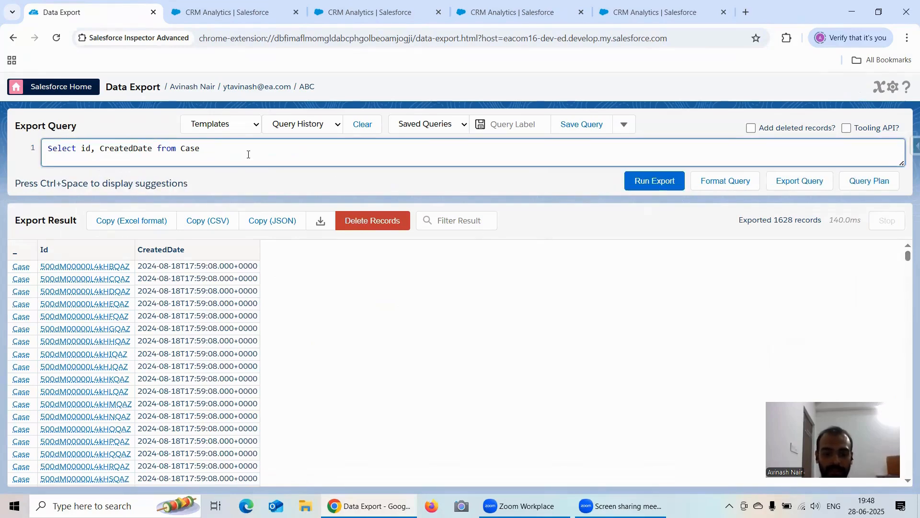
pyautogui.write('Order By')
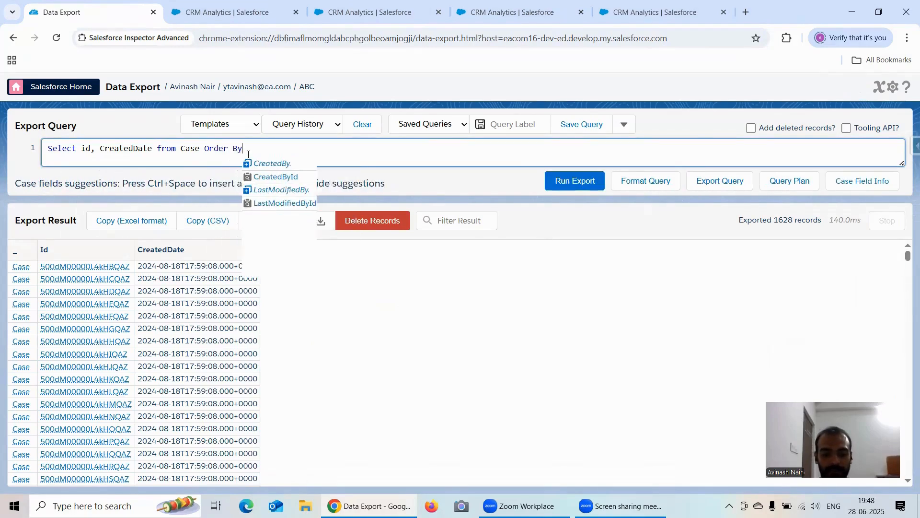
pyautogui.write(' Created')
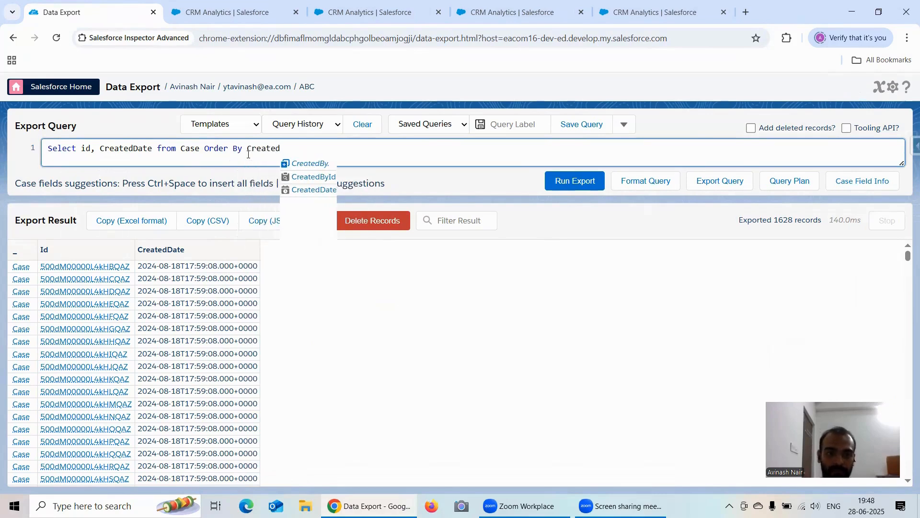
pyautogui.click(296, 190)
pyautogui.write('se')
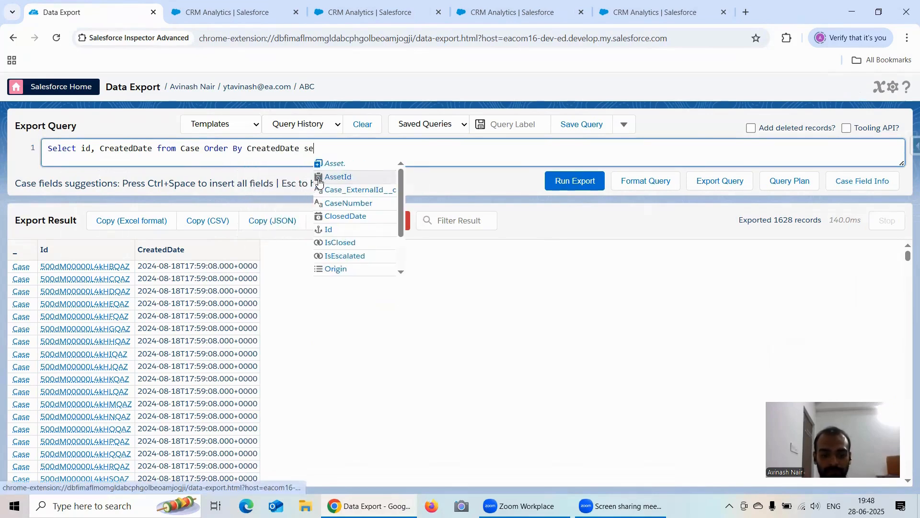
pyautogui.press('BackSpace')
pyautogui.press('BackSpace')
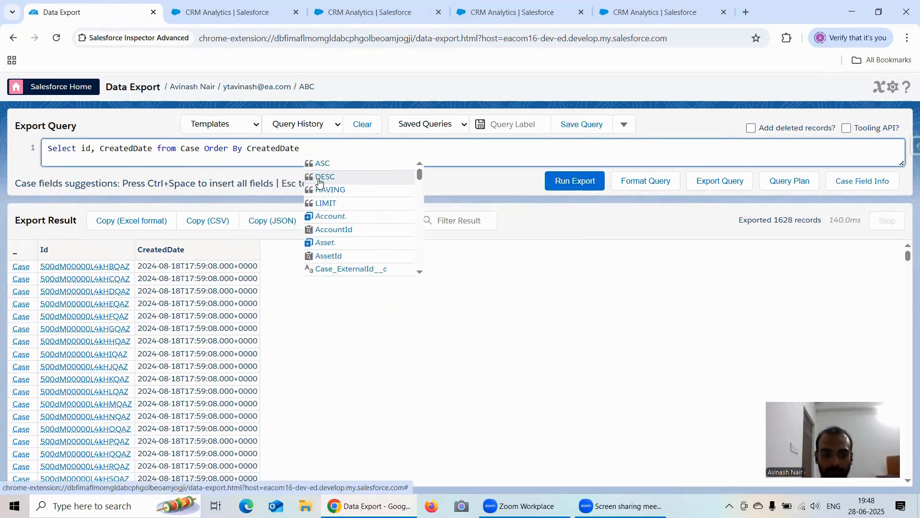
pyautogui.write('desc')
pyautogui.click(568, 180)
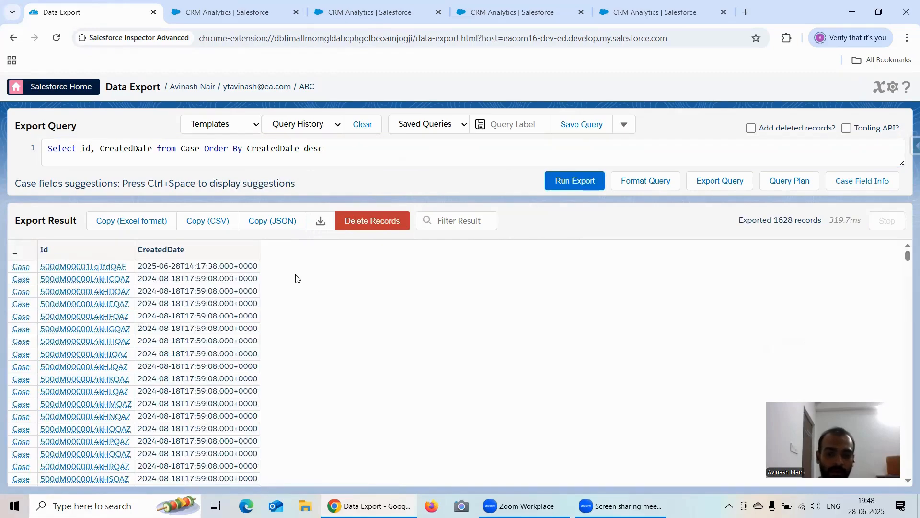
# Check the creation date of the most recent case and view that record in Salesforce.
pyautogui.moveTo(176, 268); pyautogui.dragTo(165, 266)
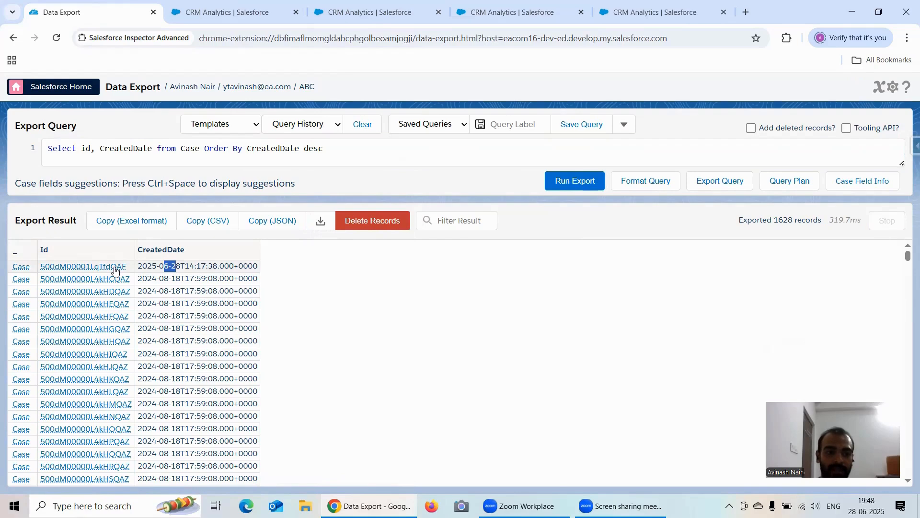
pyautogui.click(113, 267)
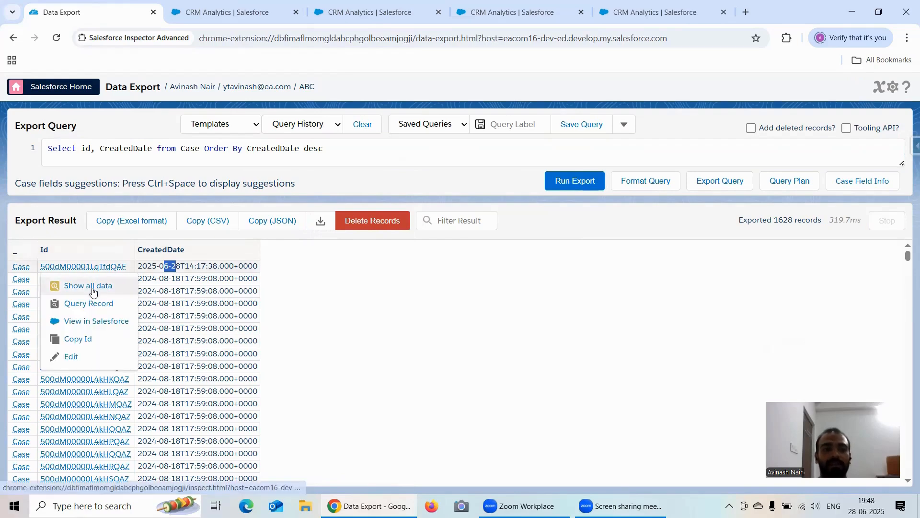
pyautogui.click(126, 322)
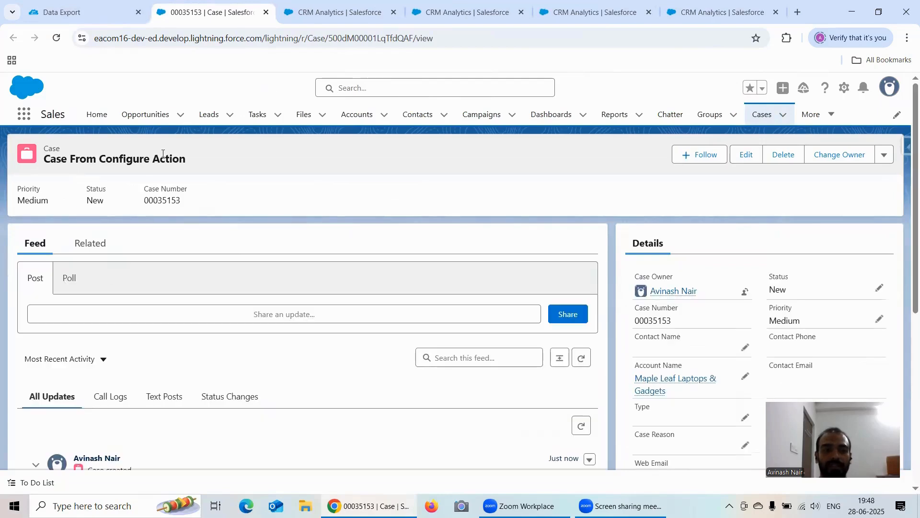
# Return to the compare table lens and review the Salesforce actions offered for the Adkins42 Inc account ID.
pyautogui.click(319, 13)
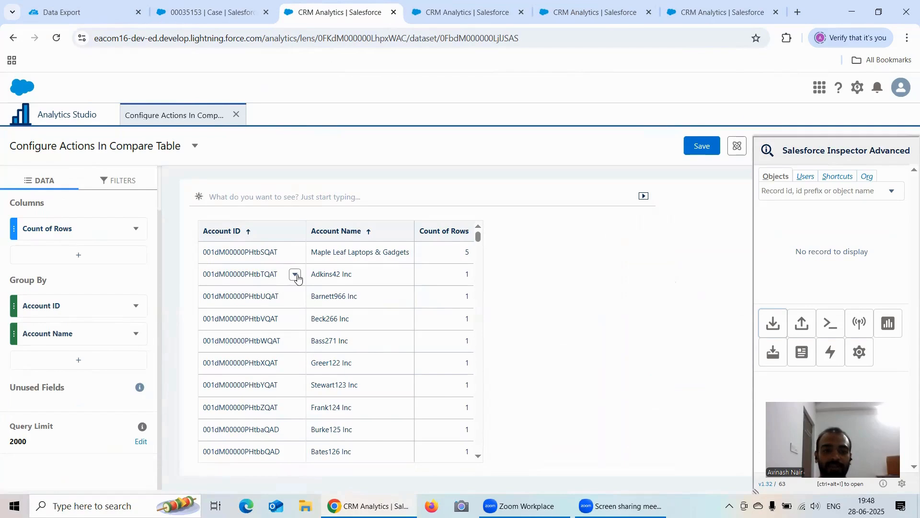
pyautogui.click(296, 275)
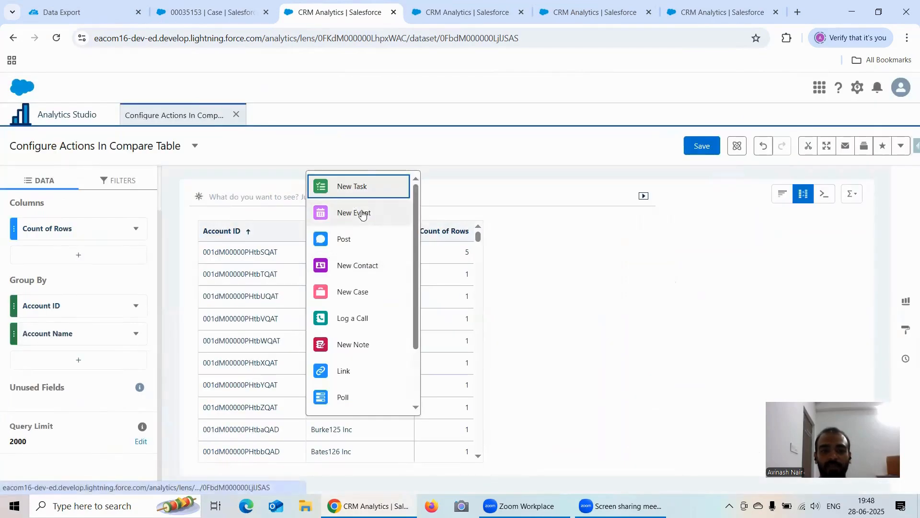
pyautogui.scroll(-1, 365, 219)
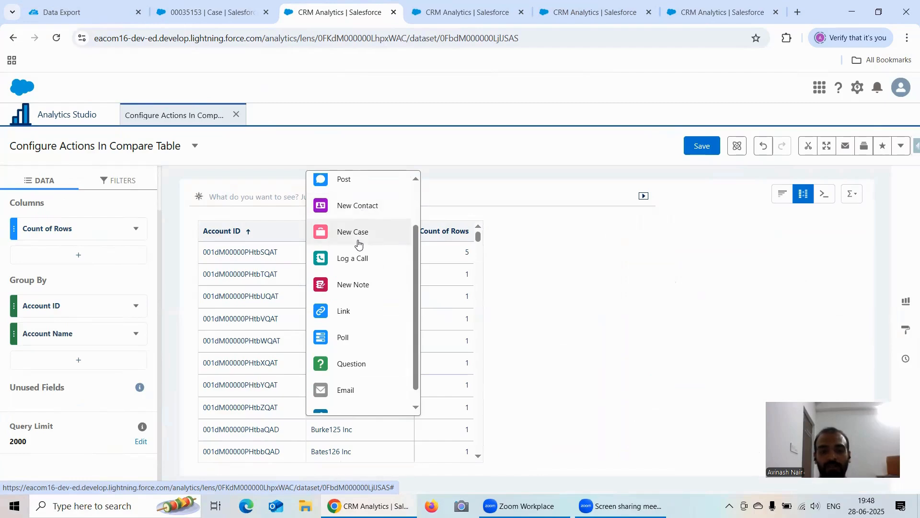
pyautogui.scroll(-1, 359, 283)
pyautogui.click(558, 284)
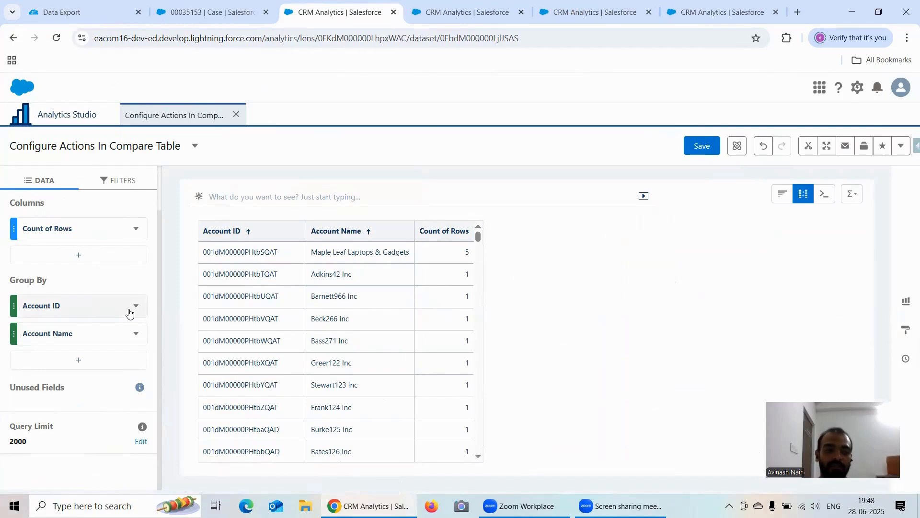
# Review the full list of Salesforce actions for the Maple Leaf Laptops & Gadgets account ID.
pyautogui.click(295, 258)
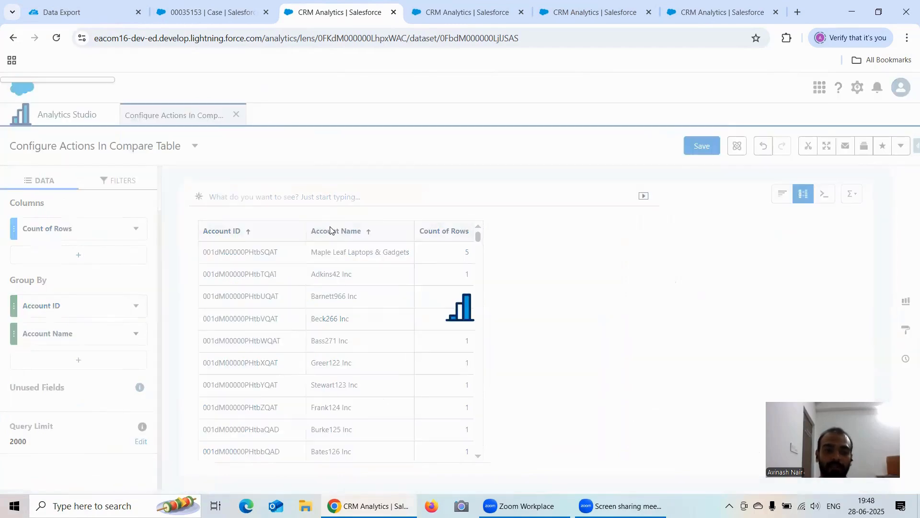
pyautogui.scroll(-2, 360, 249)
pyautogui.scroll(2, 360, 250)
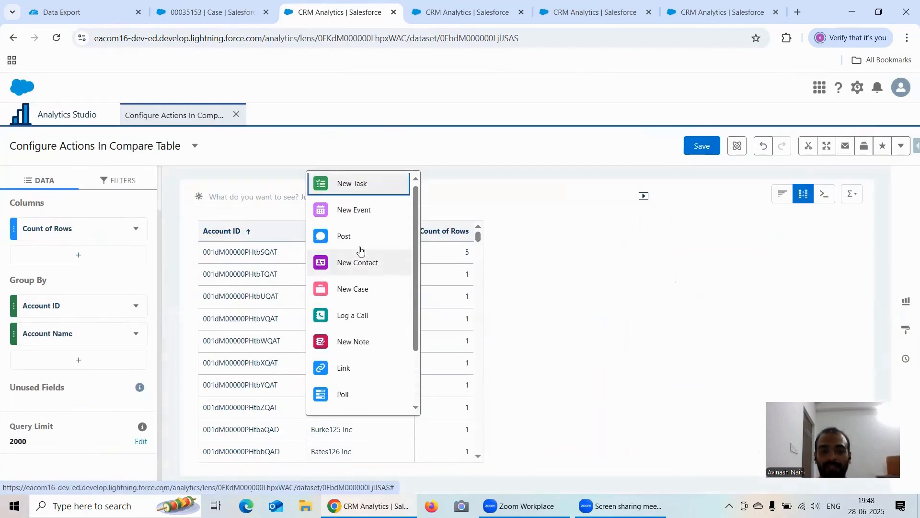
pyautogui.scroll(-2, 363, 264)
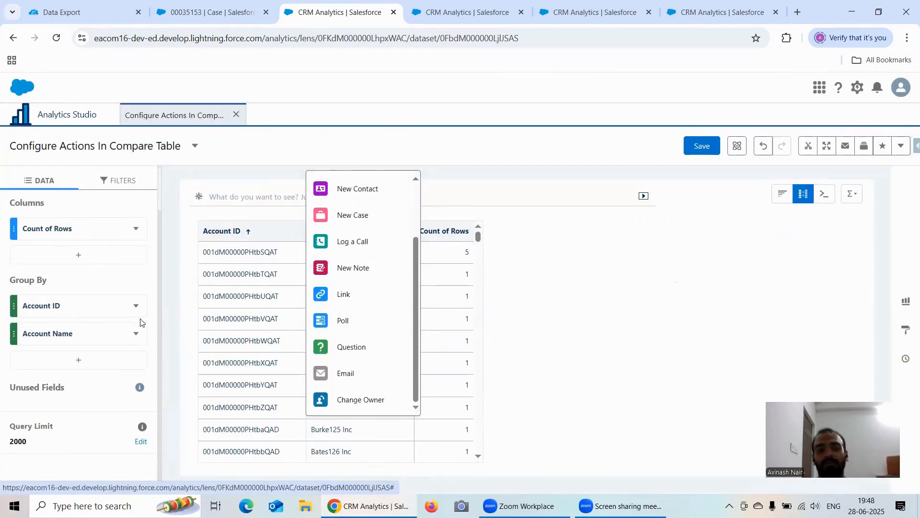
# Enable opening the Salesforce record for the Account ID field, alongside performing all Salesforce actions, and apply the configuration.
pyautogui.click(136, 305)
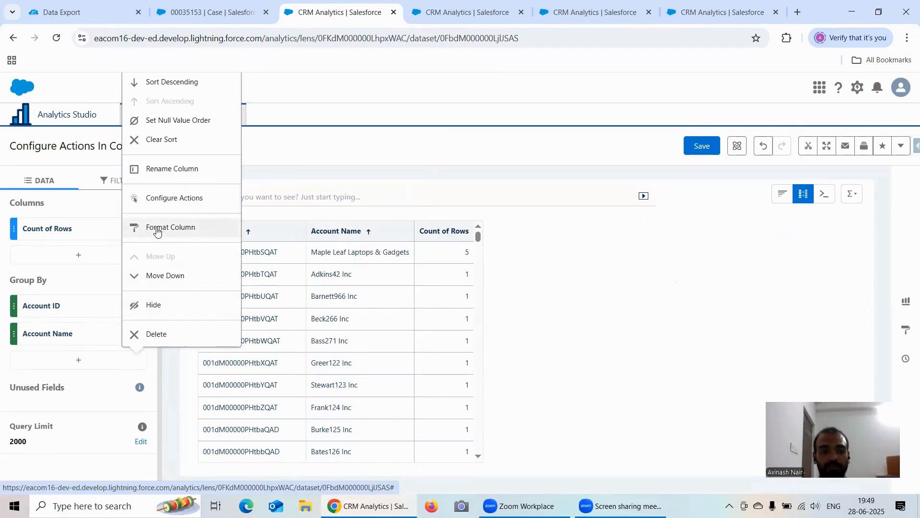
pyautogui.click(168, 207)
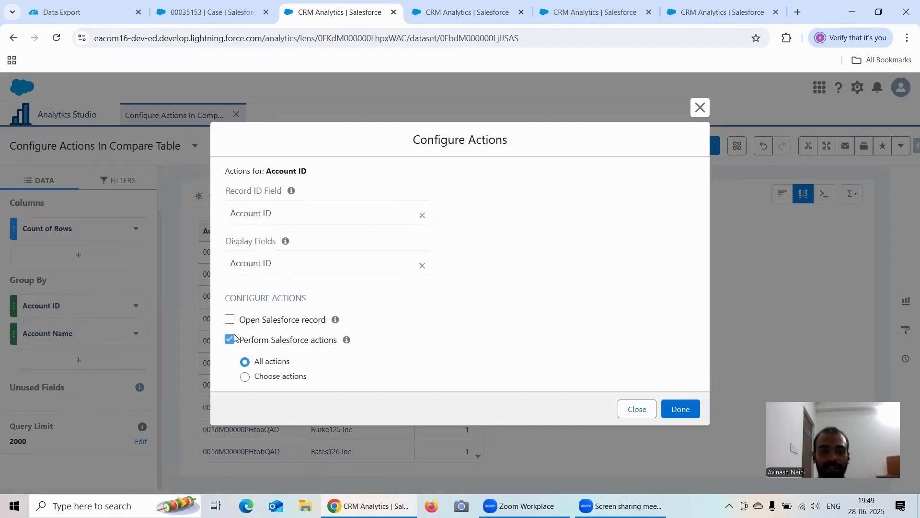
pyautogui.click(228, 320)
pyautogui.scroll(-2, 616, 387)
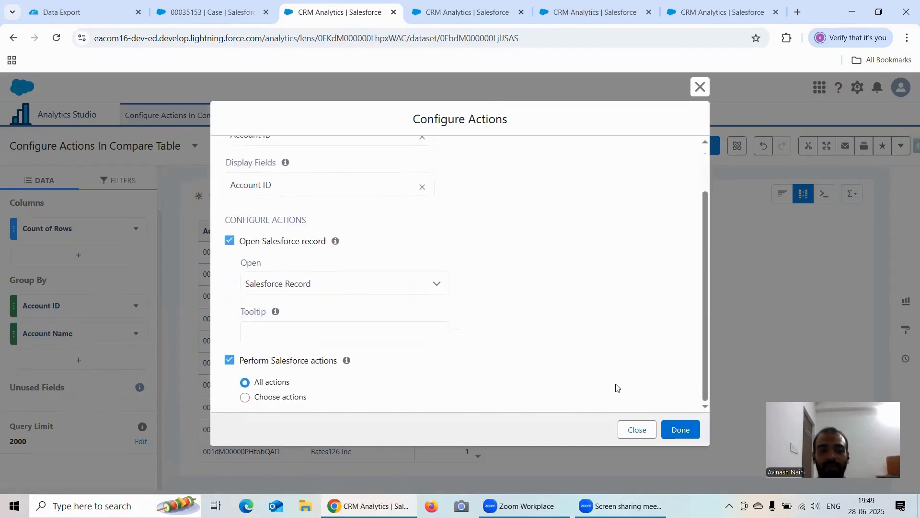
pyautogui.click(691, 430)
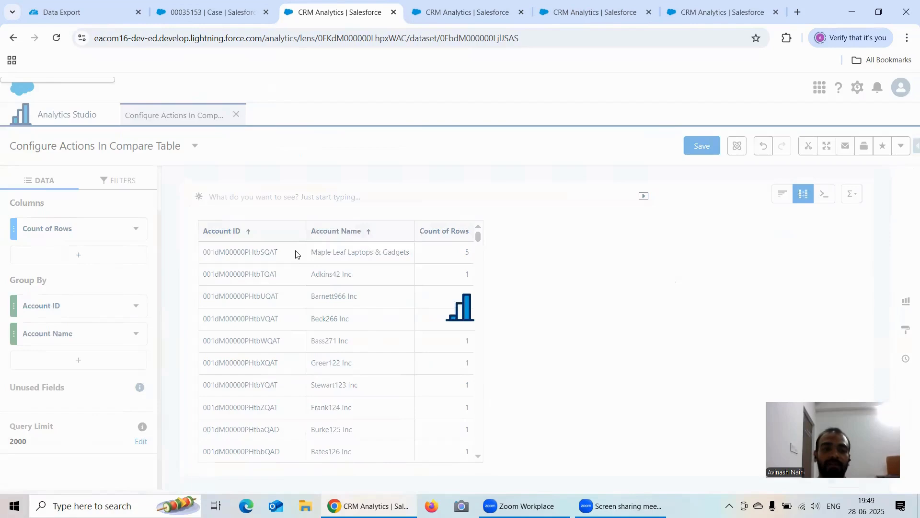
# Check the actions offered for the Maple Leaf Laptops & Gadgets account ID and save the compare table lens in the Recipe Dataset app.
pyautogui.click(295, 254)
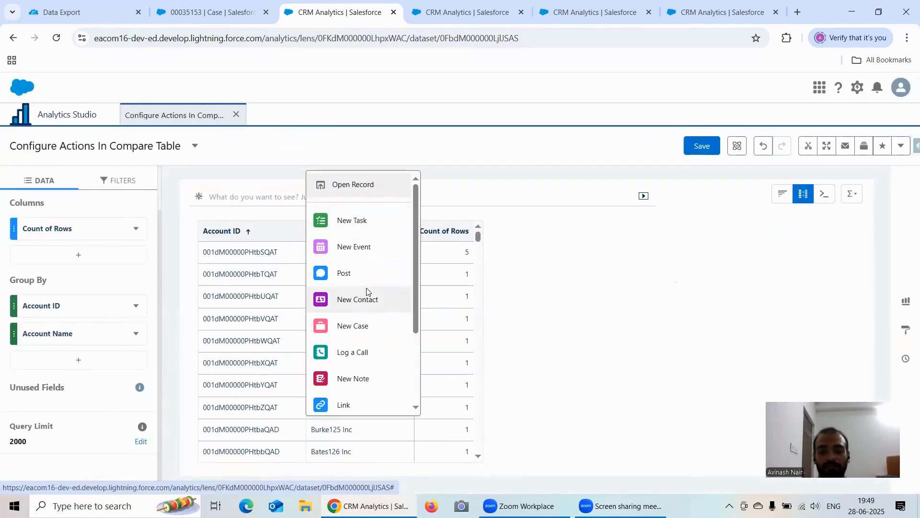
pyautogui.click(526, 263)
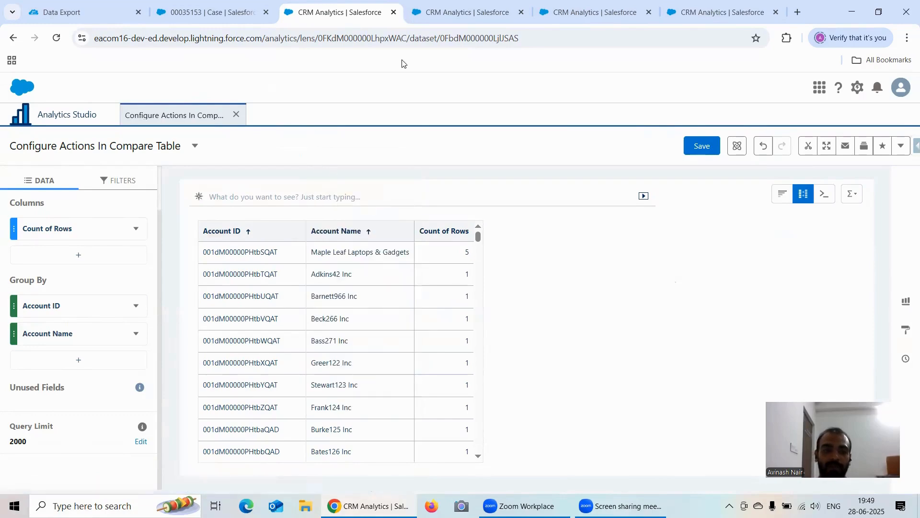
pyautogui.click(689, 149)
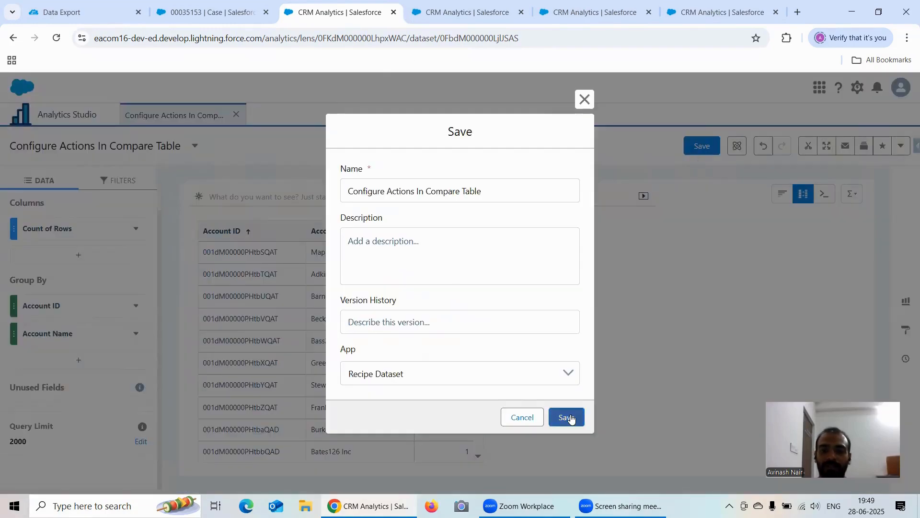
pyautogui.click(570, 418)
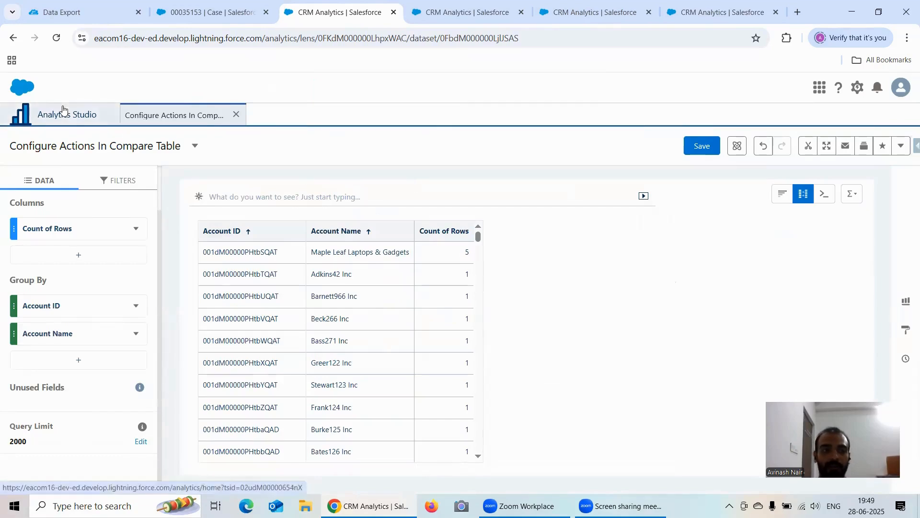
# Explore the Account Opp Left Join dataset in a new lens and display it as a values table.
pyautogui.click(64, 113)
pyautogui.click(223, 337)
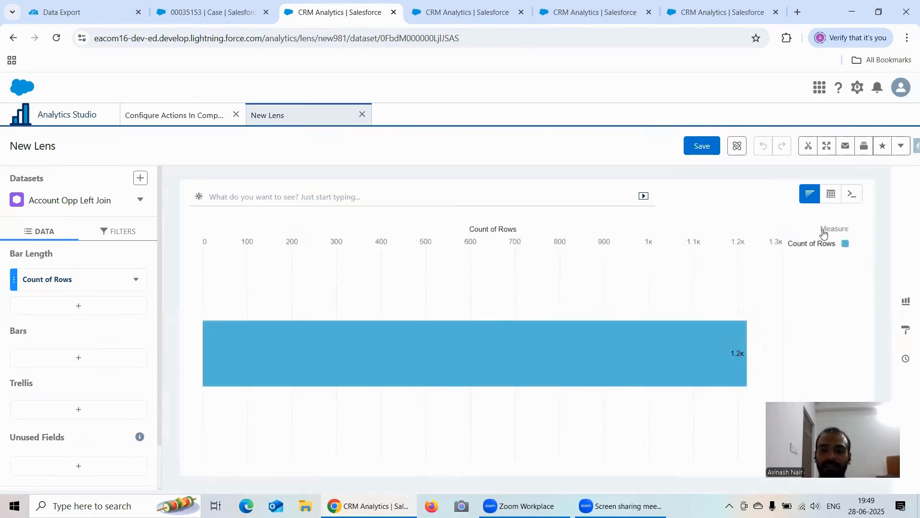
pyautogui.click(829, 205)
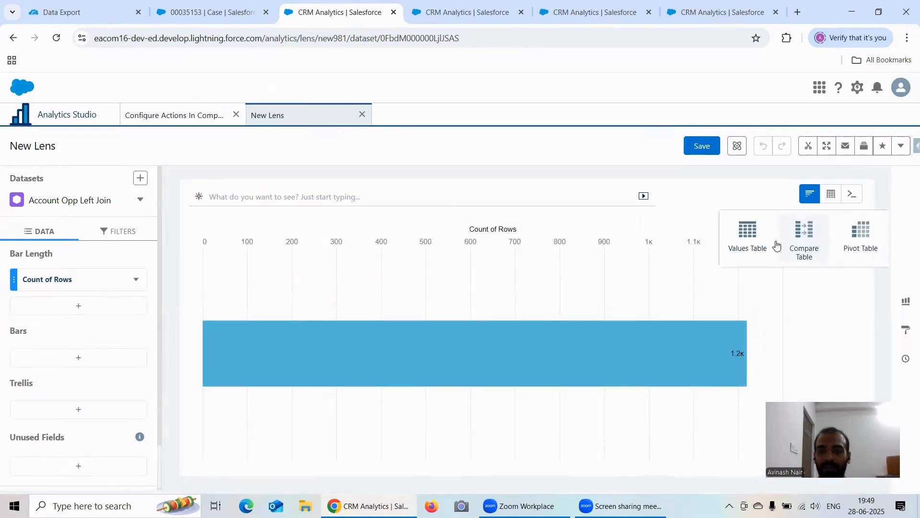
pyautogui.click(747, 237)
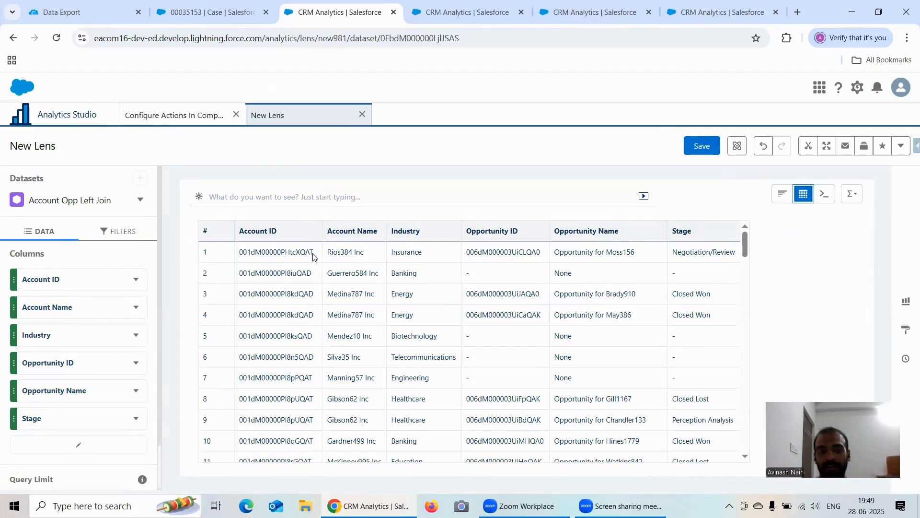
# Reload the Configure Actions In Values Table lens to inspect its Account ID column, and return to the new lens.
pyautogui.click(460, 14)
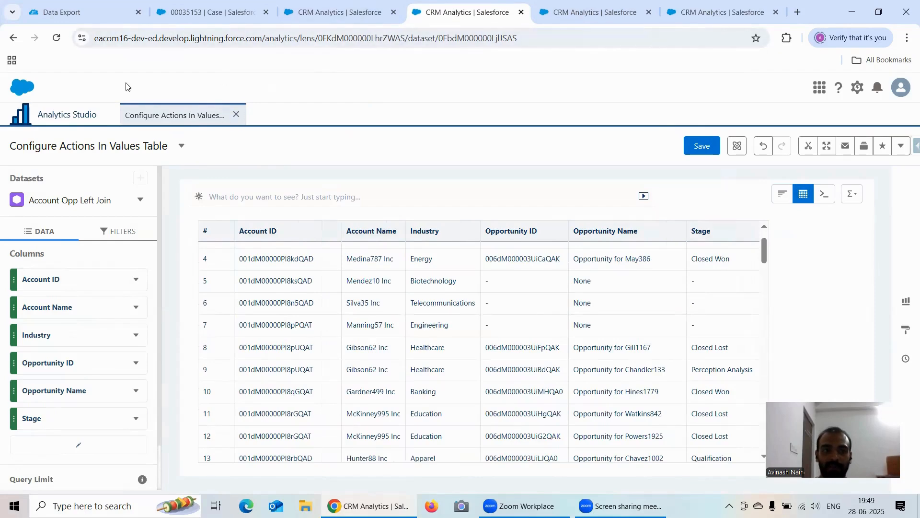
pyautogui.click(57, 38)
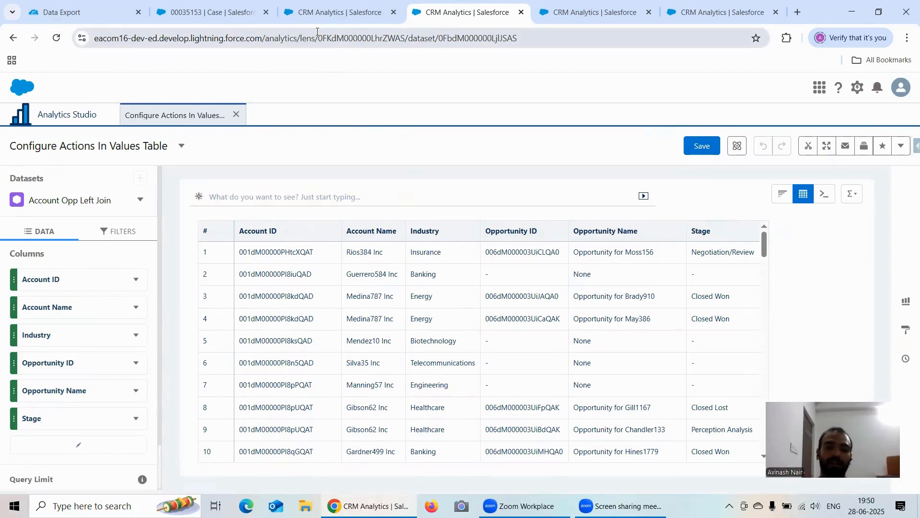
pyautogui.click(325, 10)
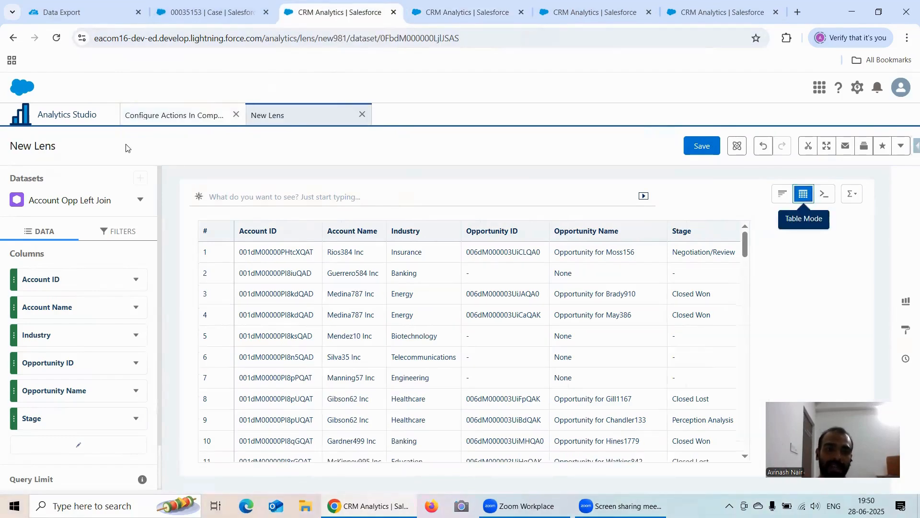
# Open the details page of the Account Opp Left Join dataset from the analytics home.
pyautogui.click(68, 118)
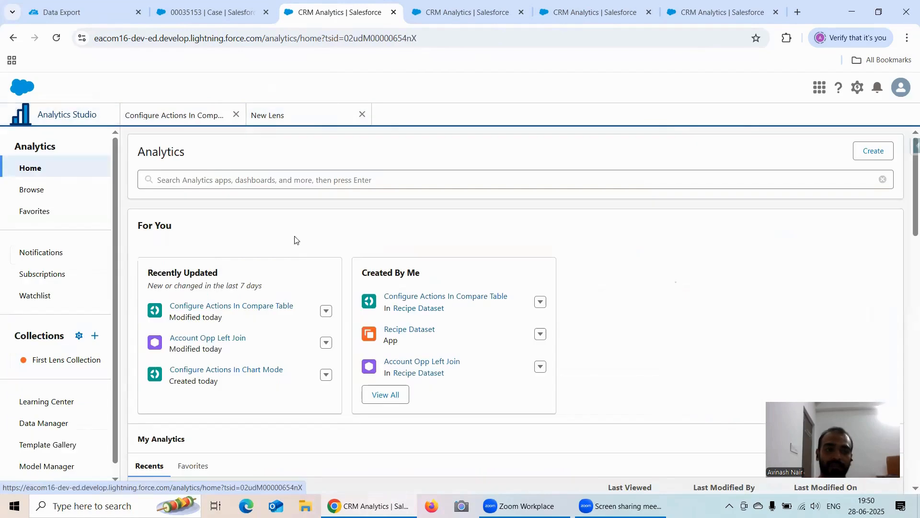
pyautogui.click(326, 343)
pyautogui.click(396, 315)
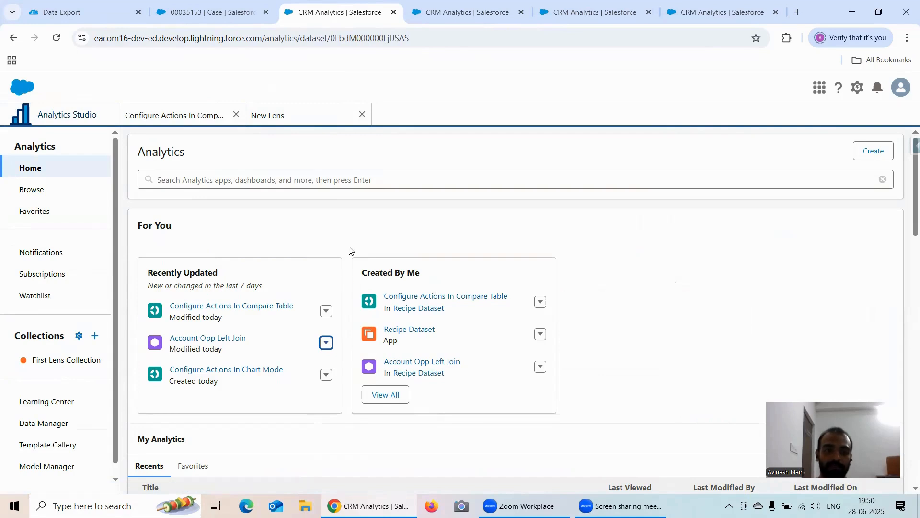
pyautogui.click(326, 345)
pyautogui.click(336, 365)
pyautogui.click(73, 117)
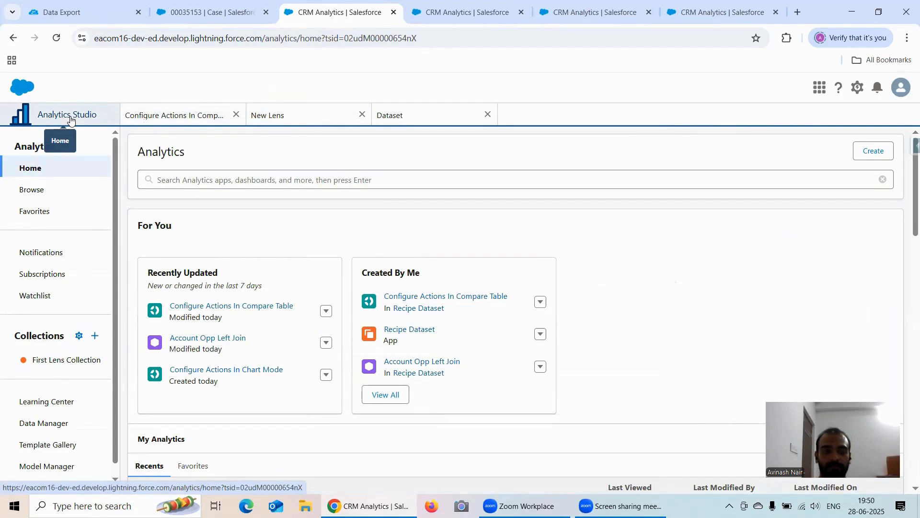
pyautogui.click(415, 111)
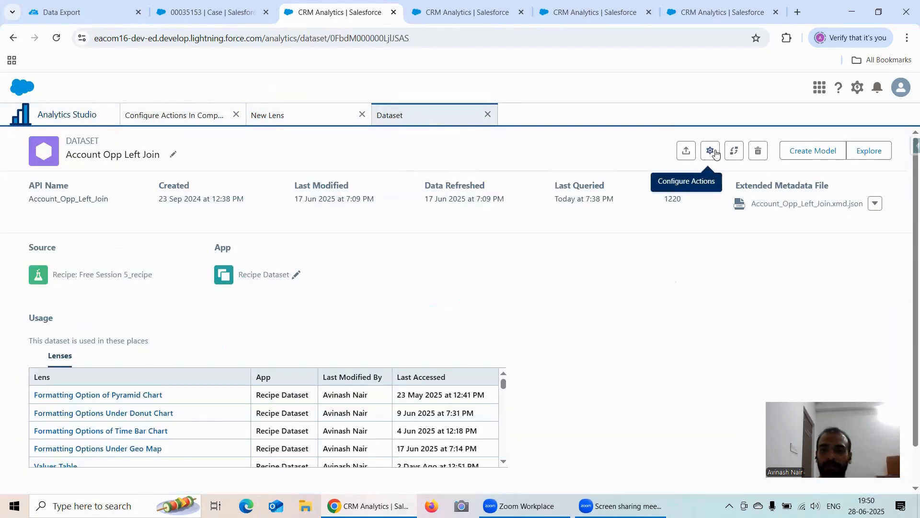
# Configure the dataset's Account ID action with Account ID as record ID and display field, enable opening the Salesforce record, and save it.
pyautogui.click(711, 151)
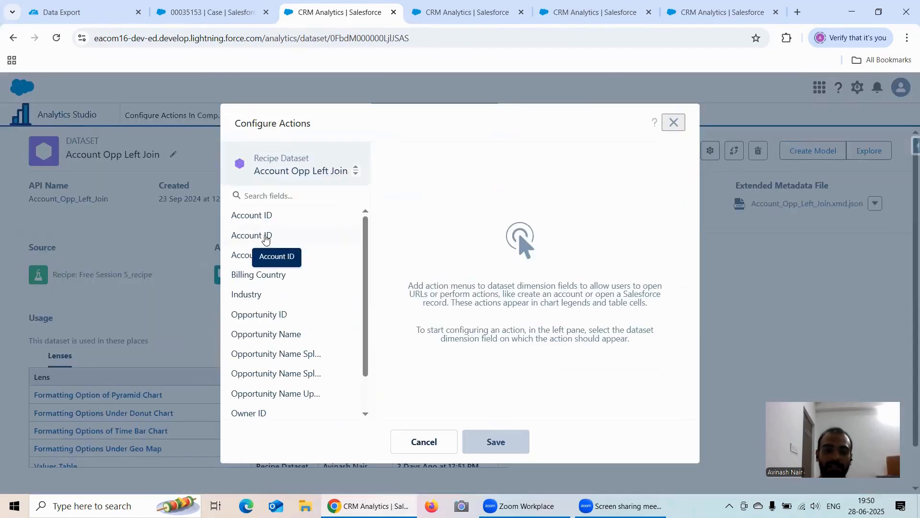
pyautogui.click(266, 217)
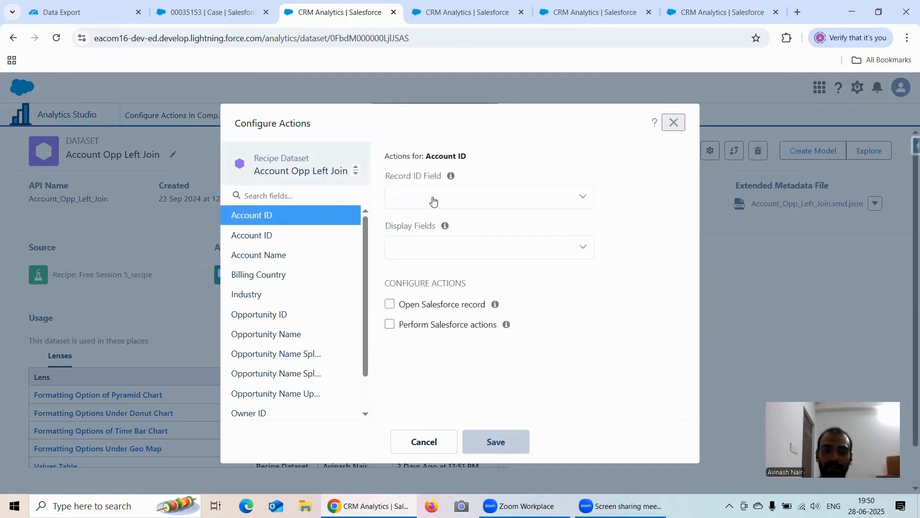
pyautogui.click(432, 201)
pyautogui.click(432, 242)
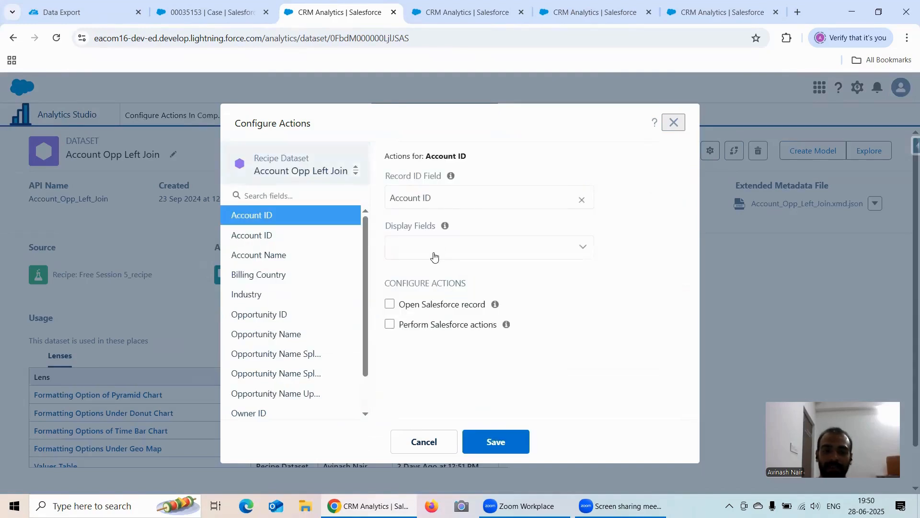
pyautogui.click(434, 253)
pyautogui.click(394, 293)
pyautogui.click(543, 401)
pyautogui.click(390, 305)
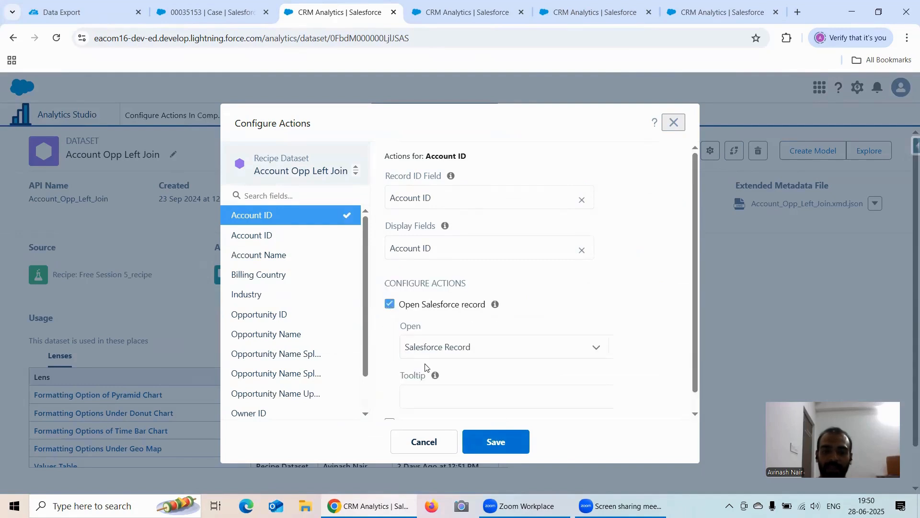
pyautogui.click(506, 444)
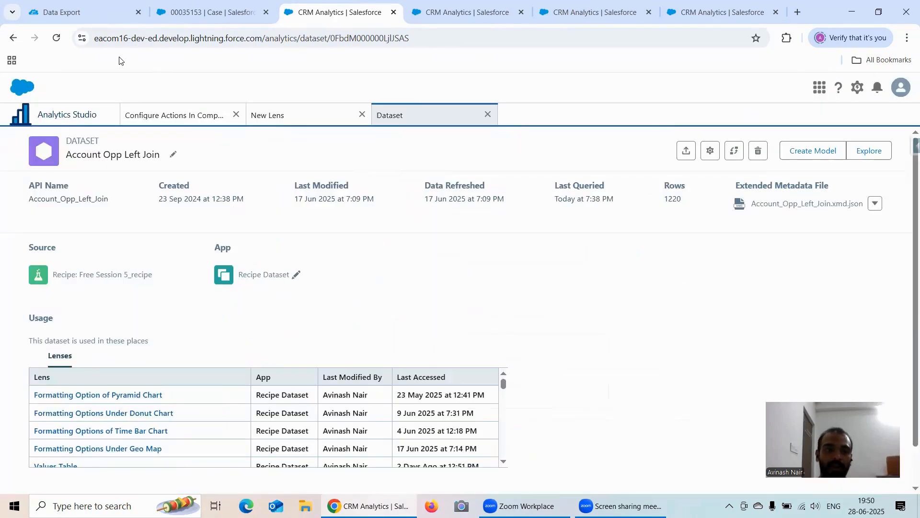
# Reload the dataset page and explore the Account Opp Left Join data in a new values table lens.
pyautogui.click(56, 38)
pyautogui.click(515, 115)
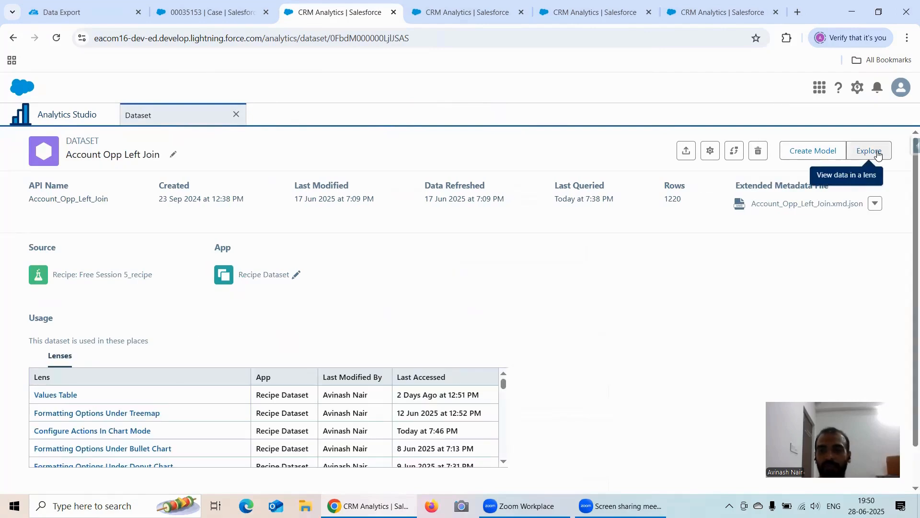
pyautogui.click(870, 151)
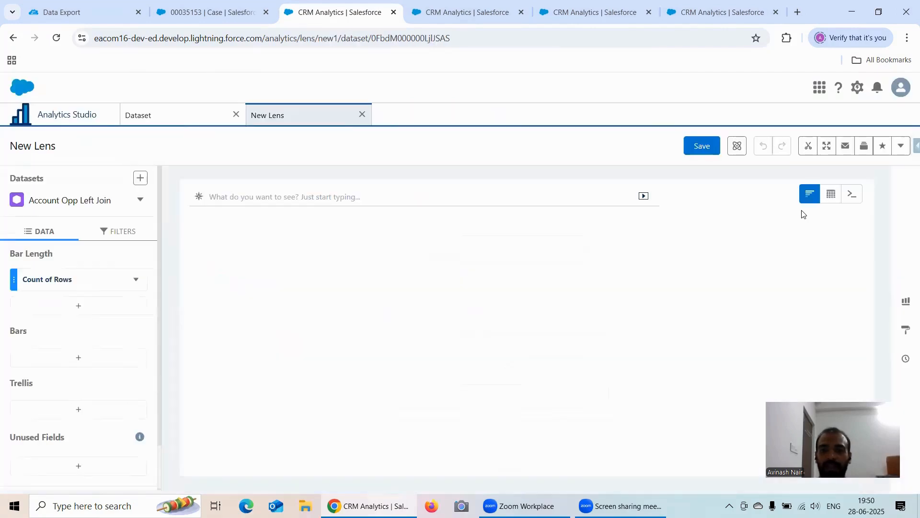
pyautogui.click(830, 202)
pyautogui.click(762, 234)
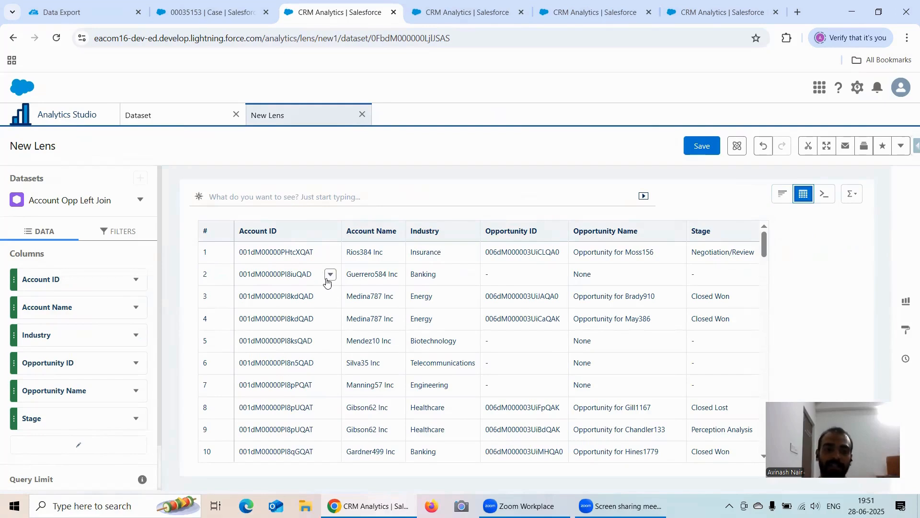
# Open the Salesforce record of Silva35 Inc from its account ID in the values table, and return to the lens.
pyautogui.scroll(-2, 336, 318)
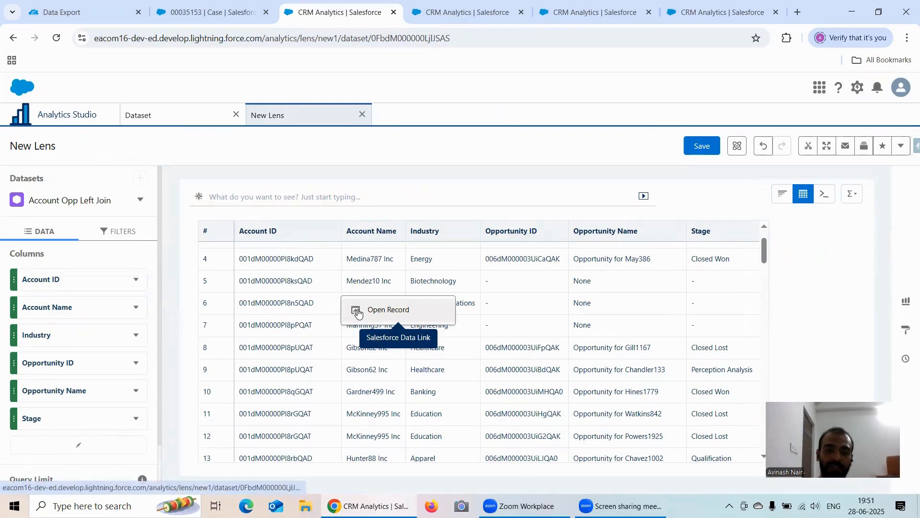
pyautogui.click(387, 309)
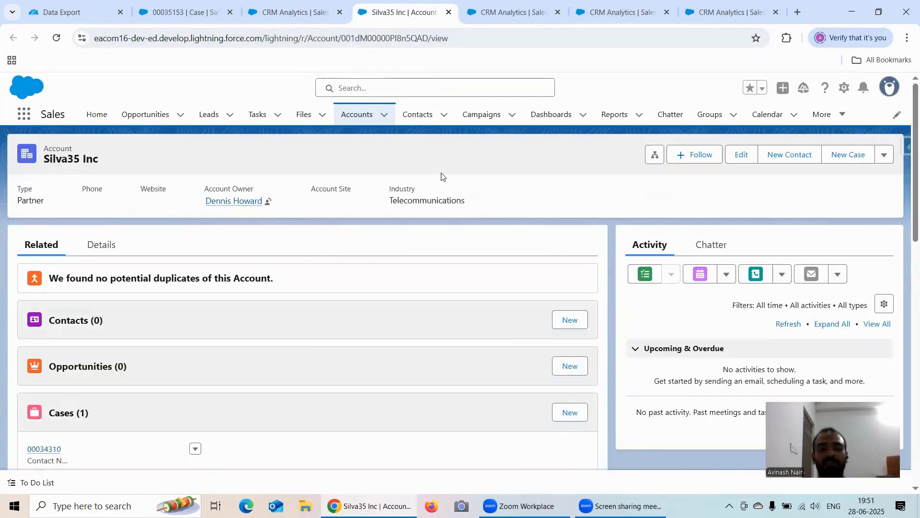
pyautogui.click(288, 14)
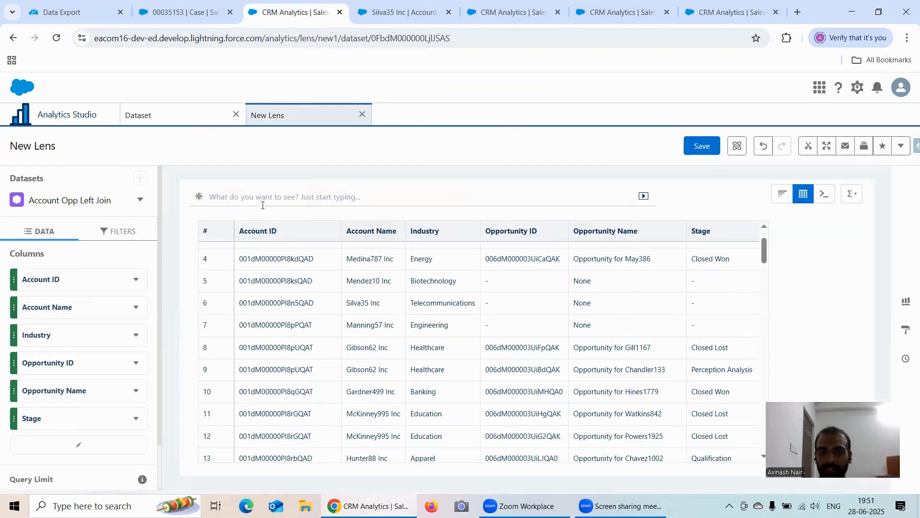
# Switch to the Configure Actions In Values Table lens and show the options of its Account ID column.
pyautogui.click(525, 11)
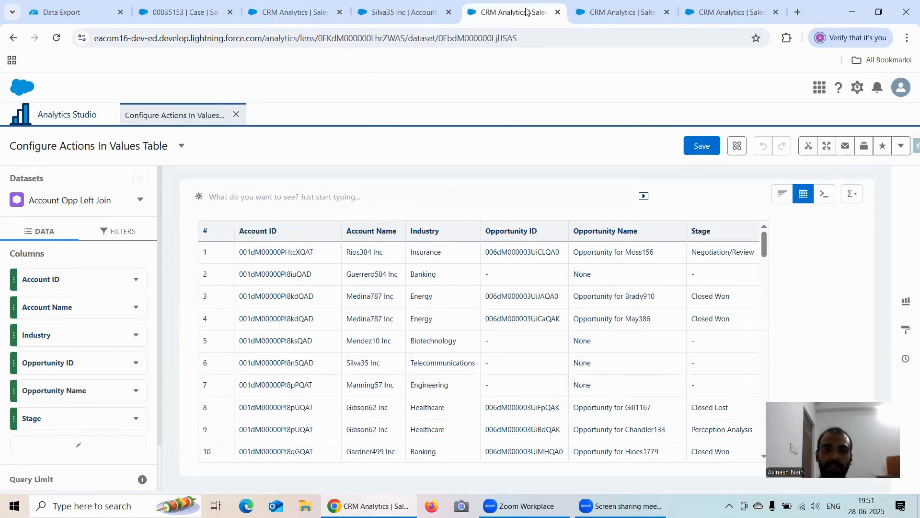
pyautogui.click(136, 279)
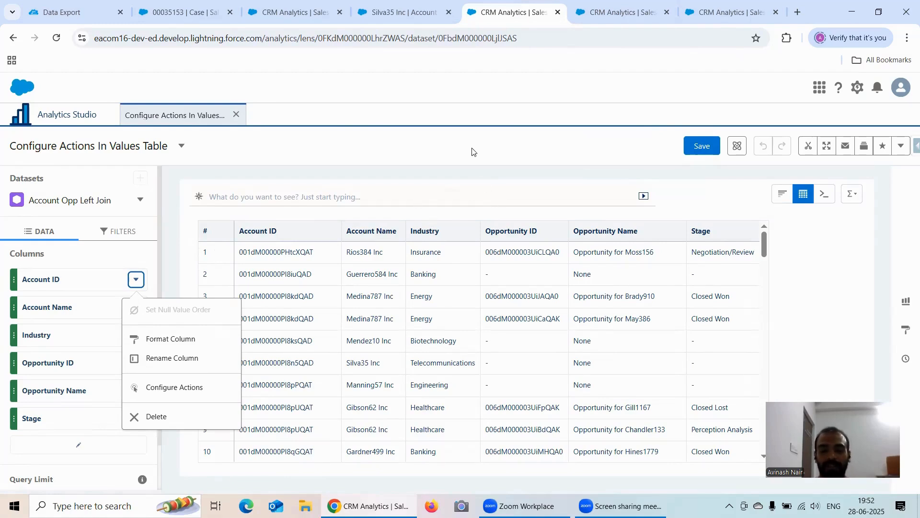
pyautogui.moveTo(411, 15)
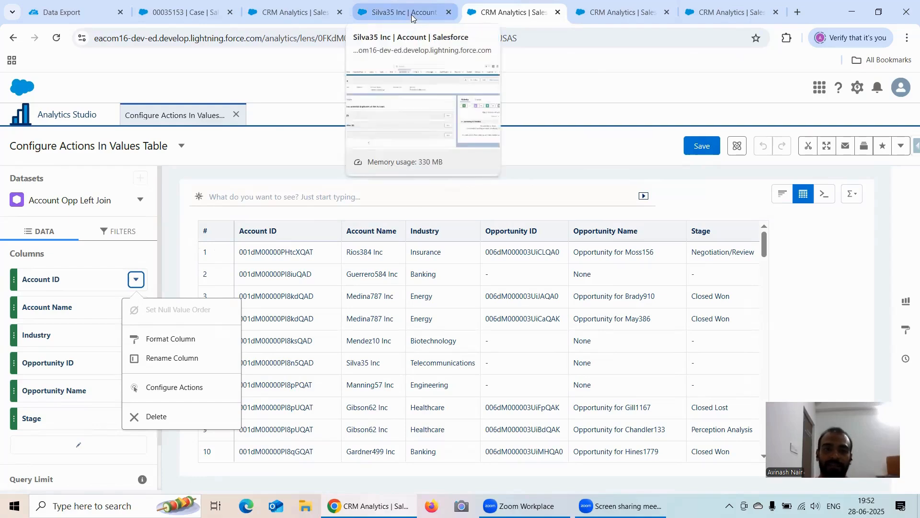